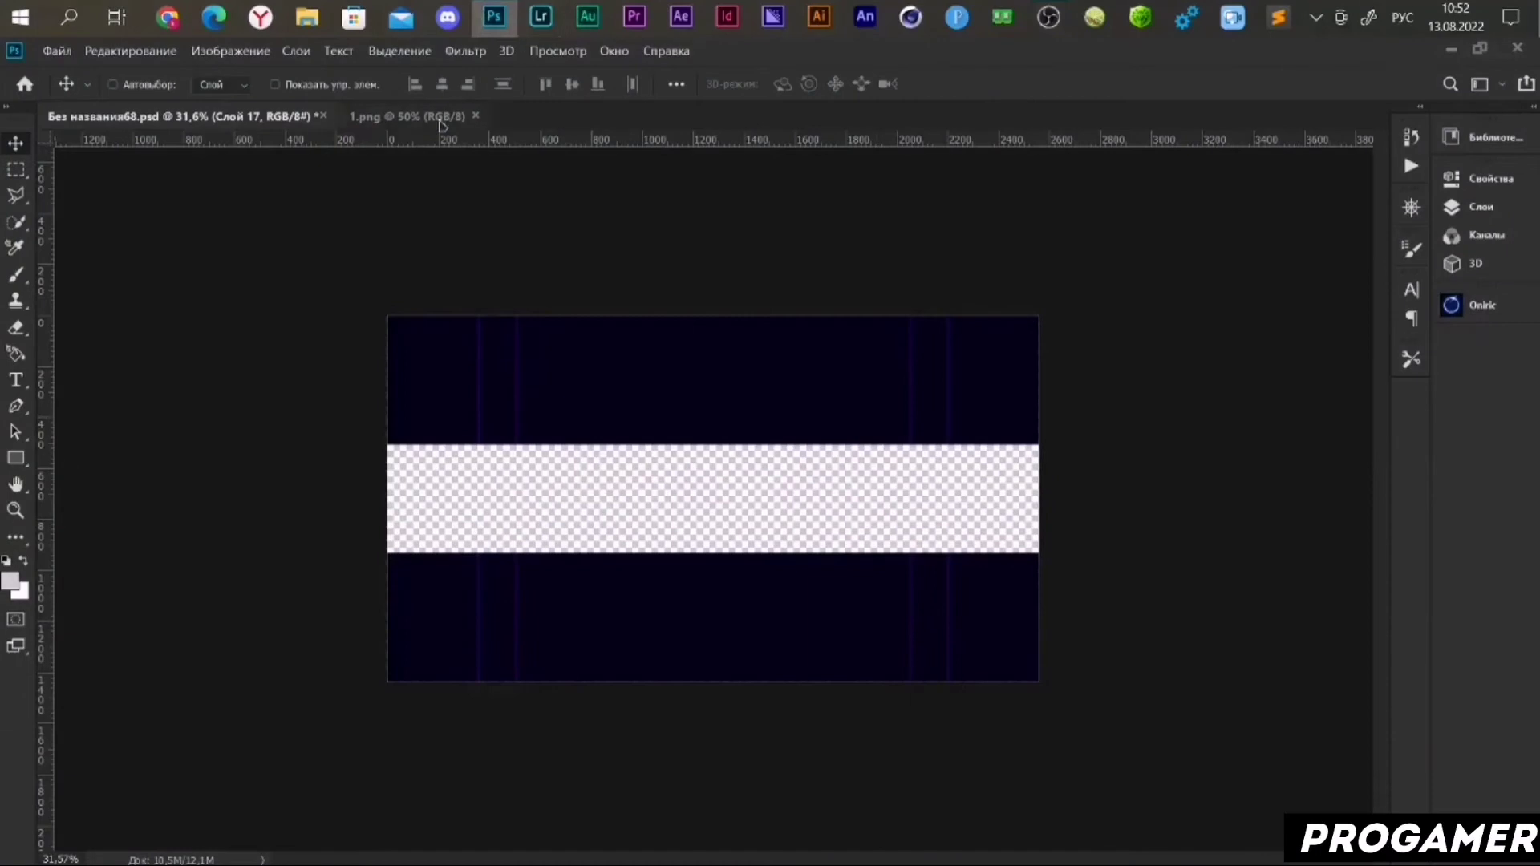
- Bring the 1.png night-village image into the banner, align it to the canvas, and close 1.png
left_click(407, 116)
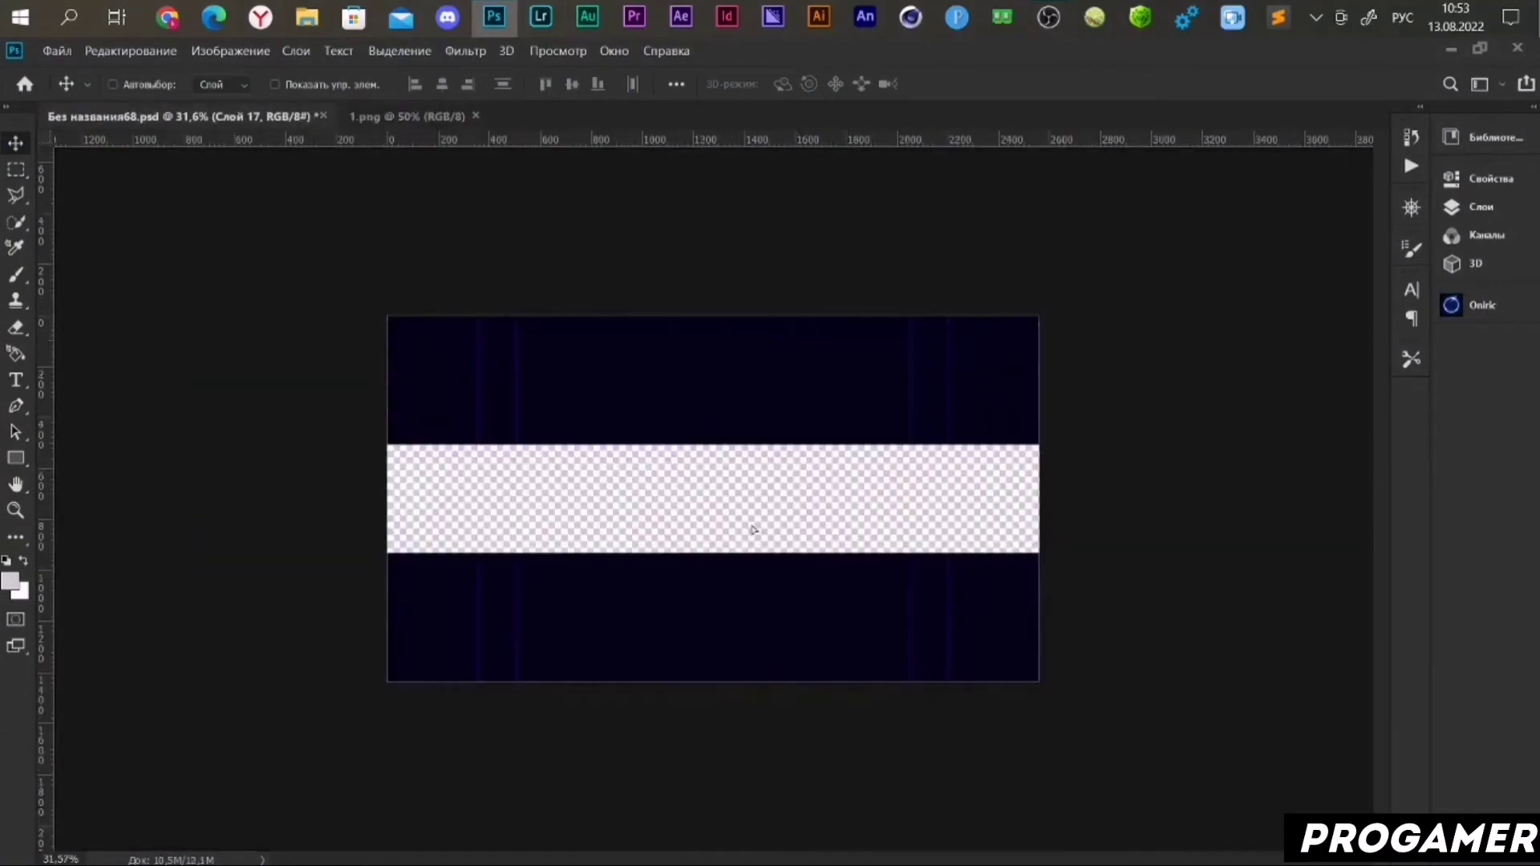
left_click_drag(251, 120, 754, 528)
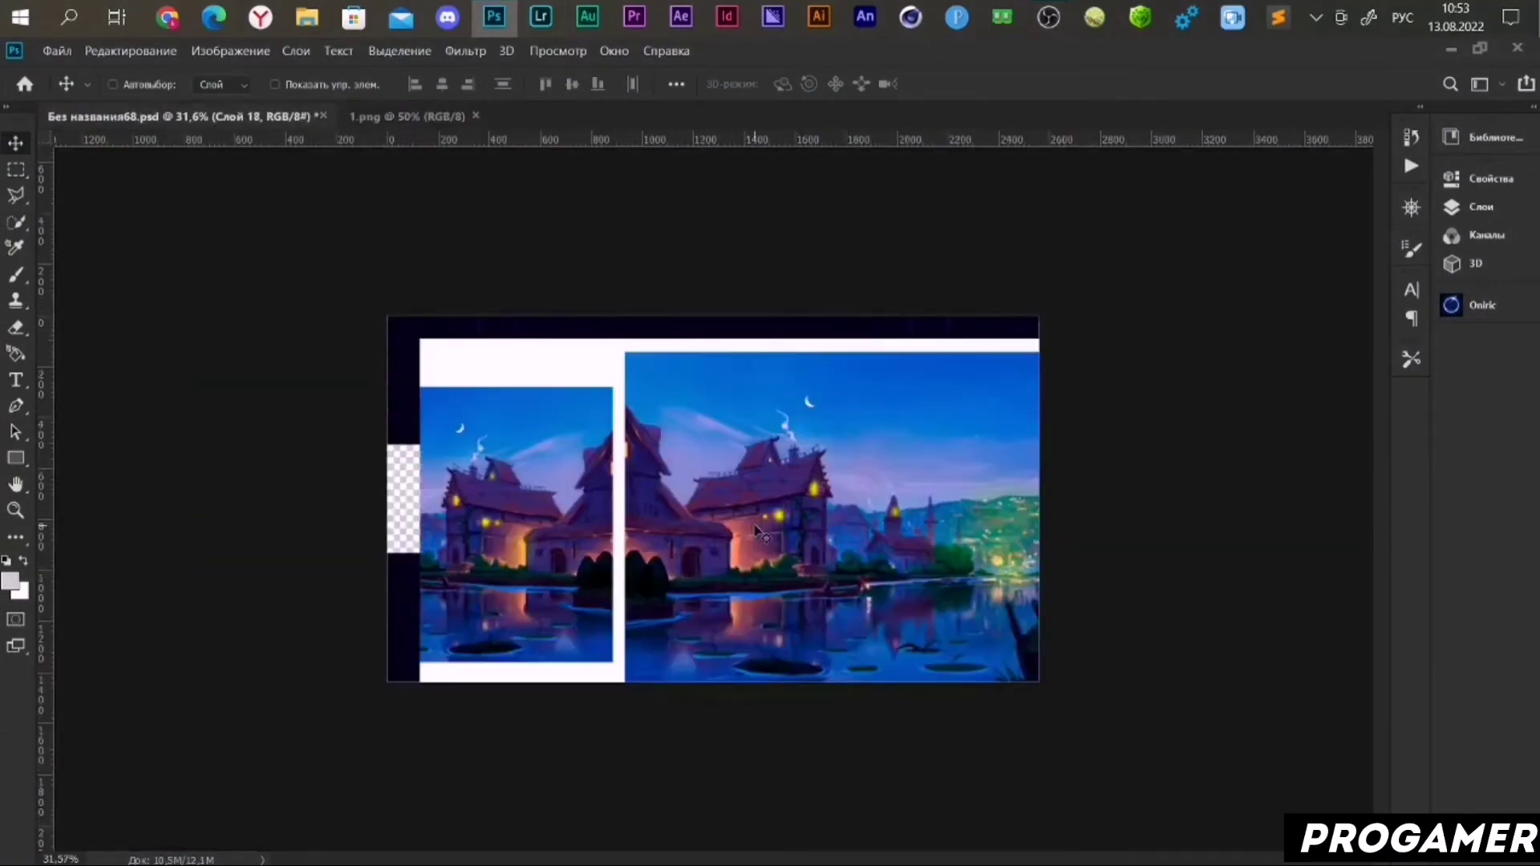
key("ctrl+a")
left_click(415, 84)
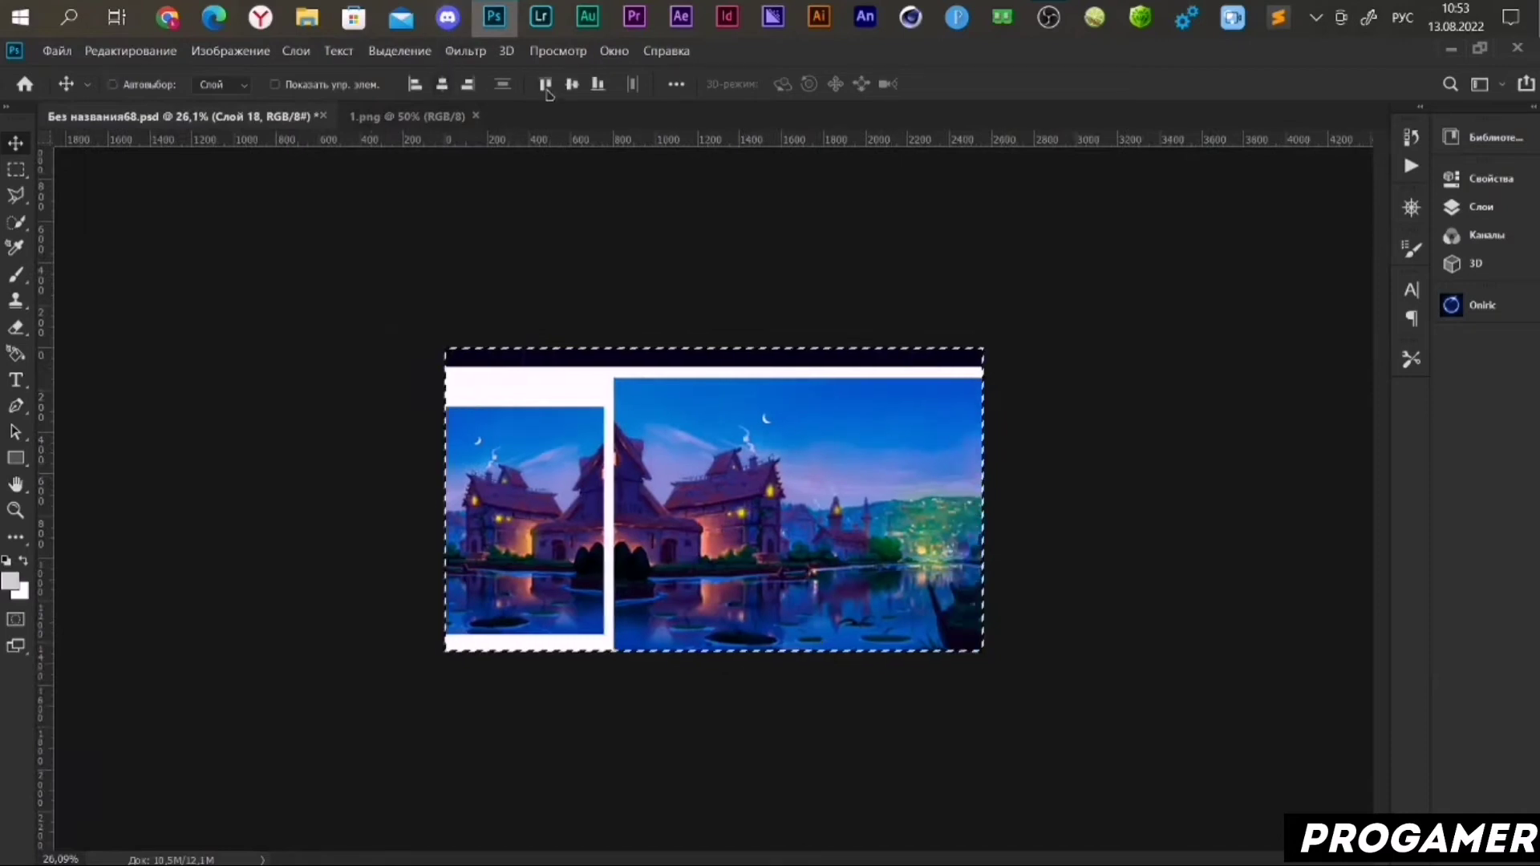
left_click(573, 84)
left_click(476, 116)
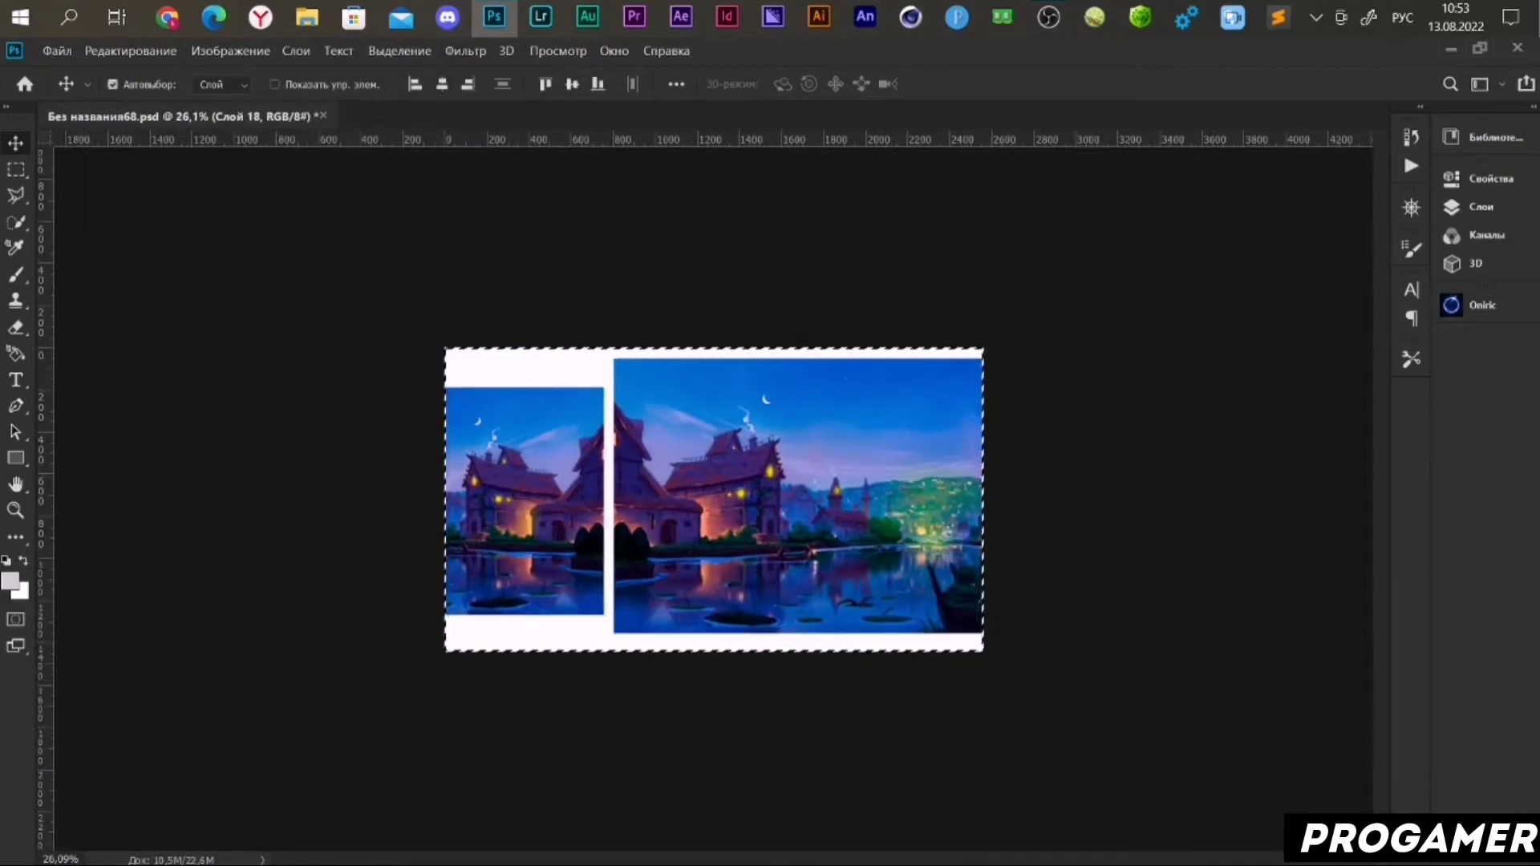
key("ctrl+d")
- Move the village layer (Layer 18) below the dark frame layer (Layer 17)
left_click(1467, 207)
key("ctrl+bracketleft")
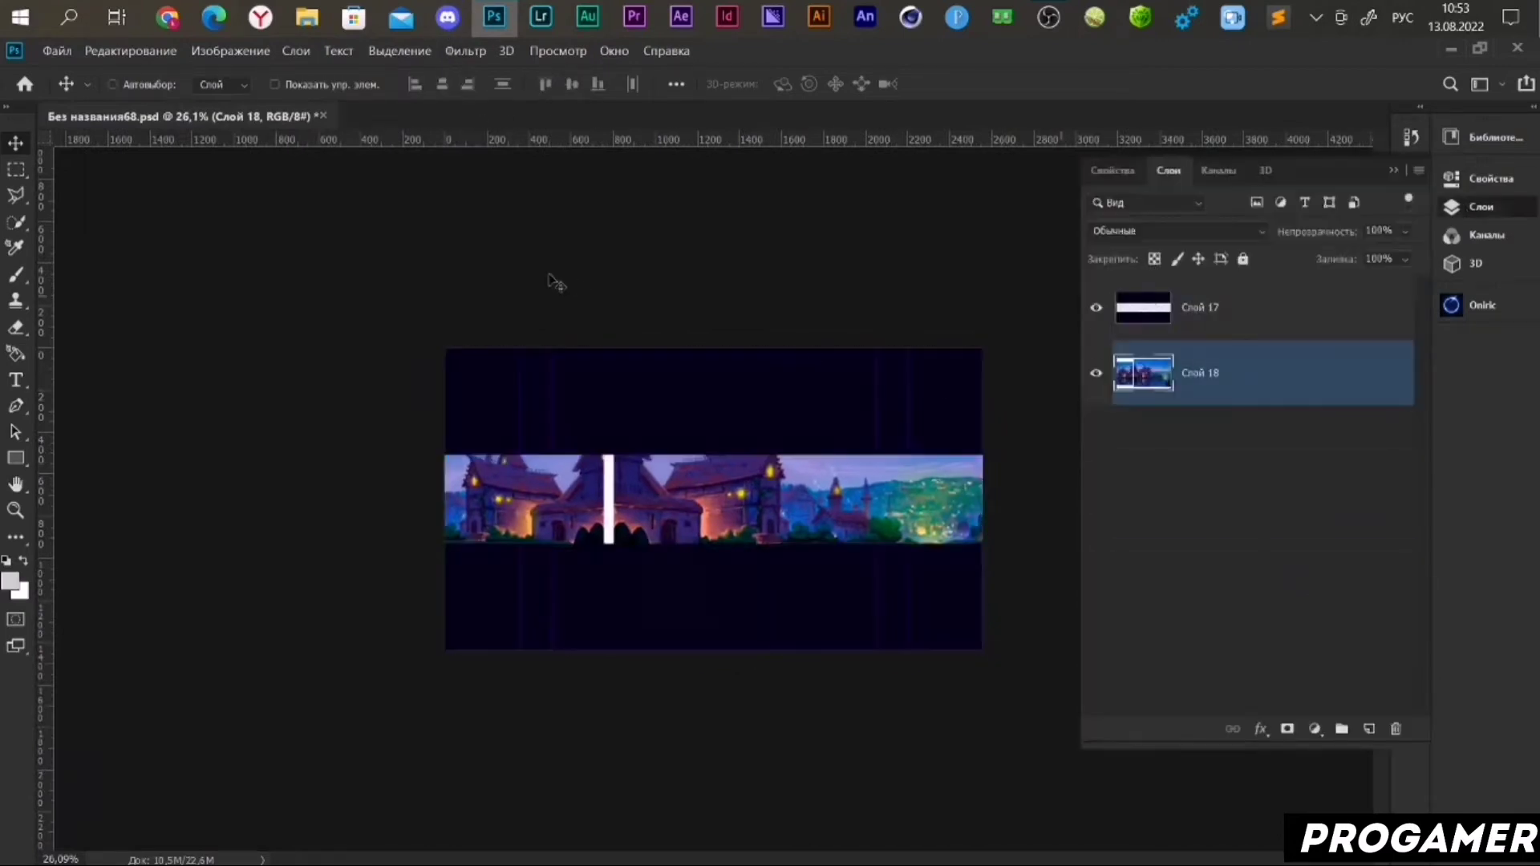
scroll(636, 401, "down", 2)
scroll(636, 401, "up", 3)
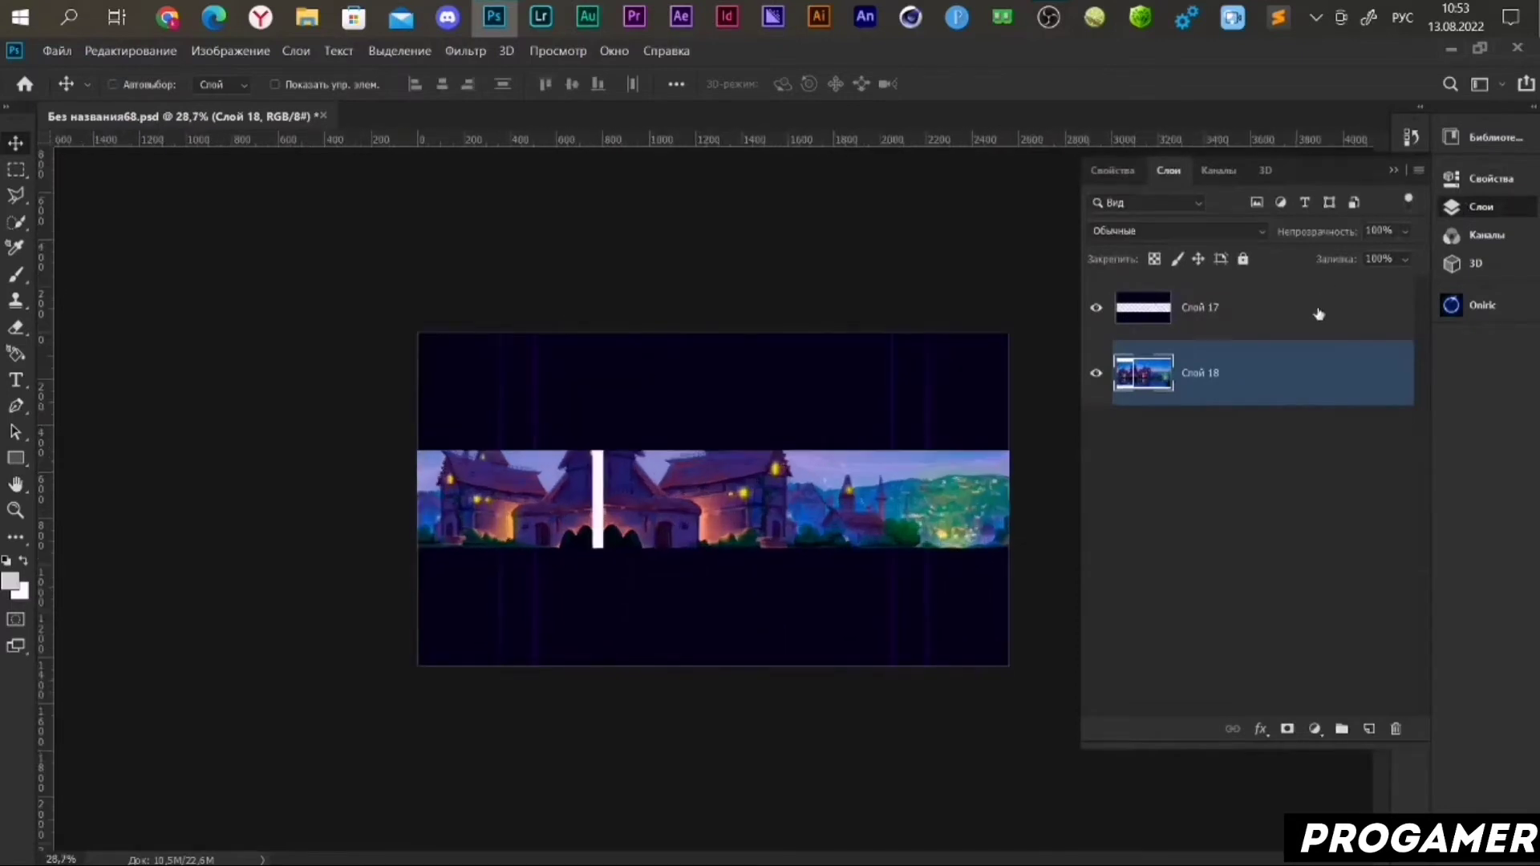
left_click(1396, 172)
- Open 2.png, 3.png and 4.png from the конструктор folder
left_click(57, 50)
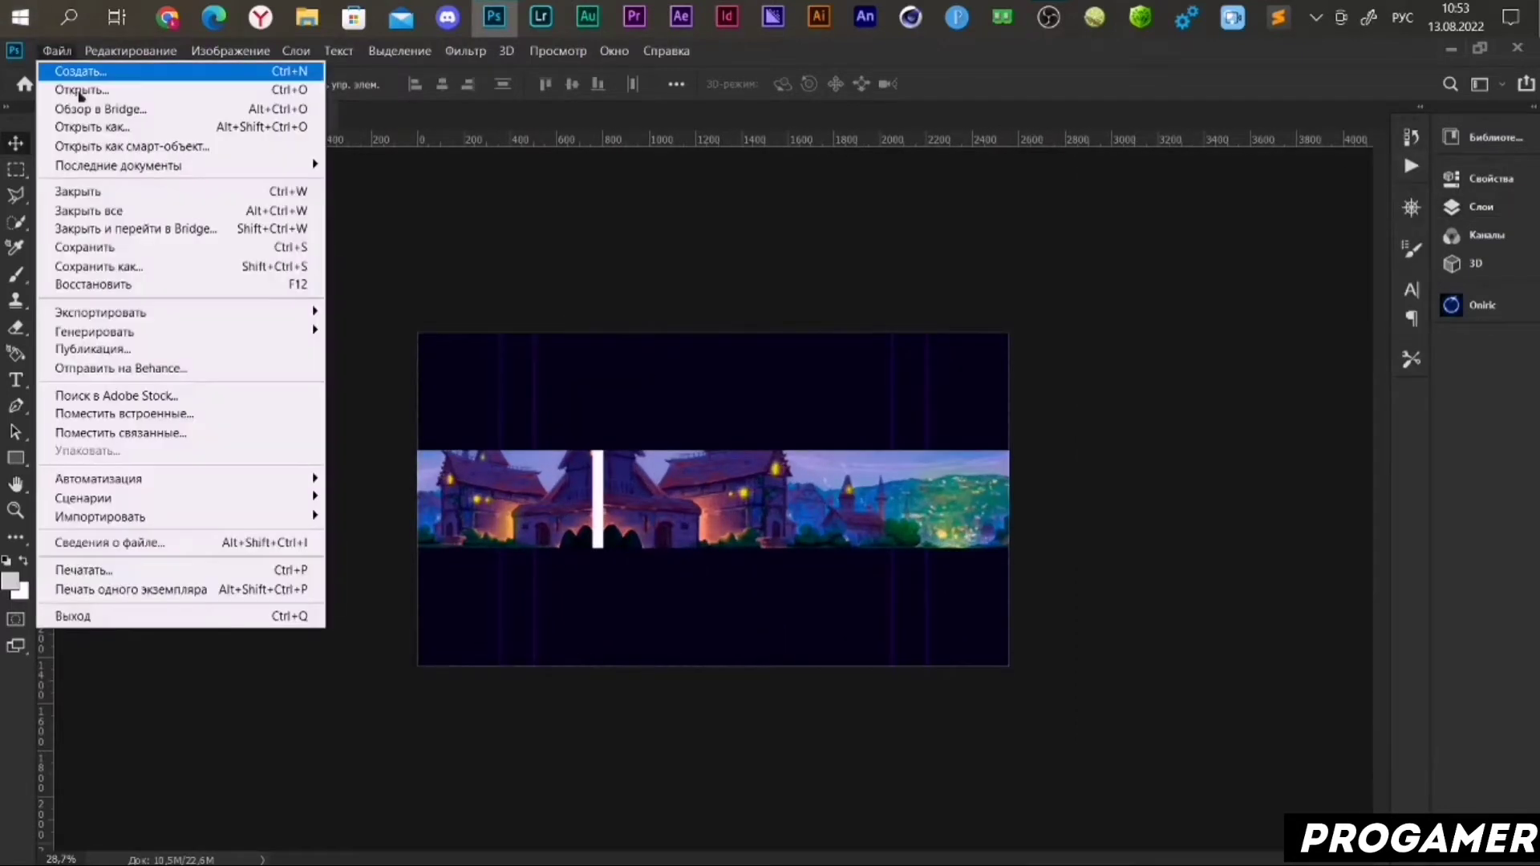
key("Escape")
key("ctrl+o")
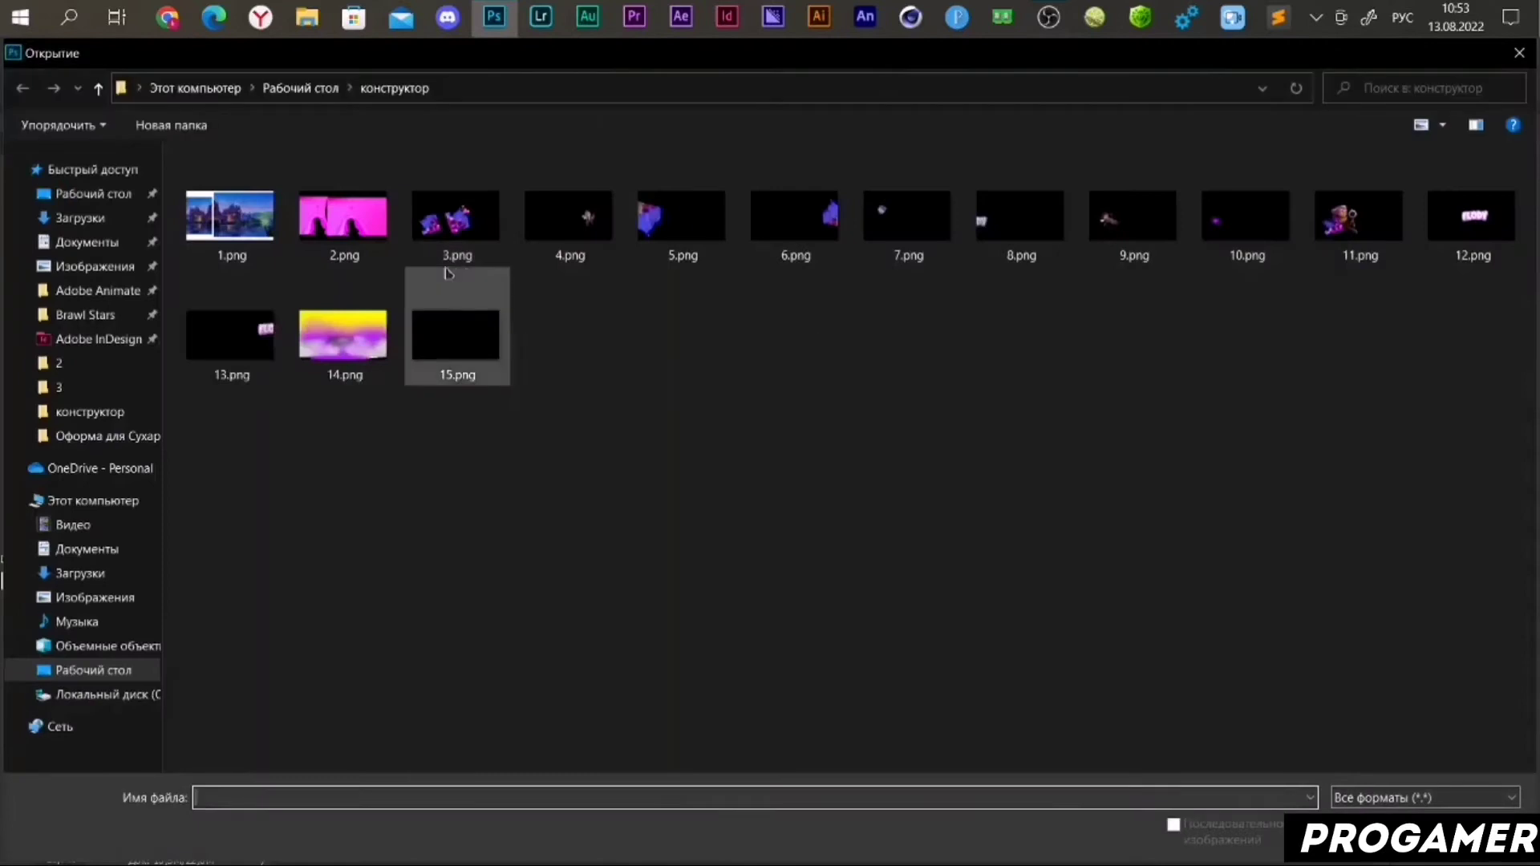
left_click(345, 216)
left_click(444, 233, "ctrl")
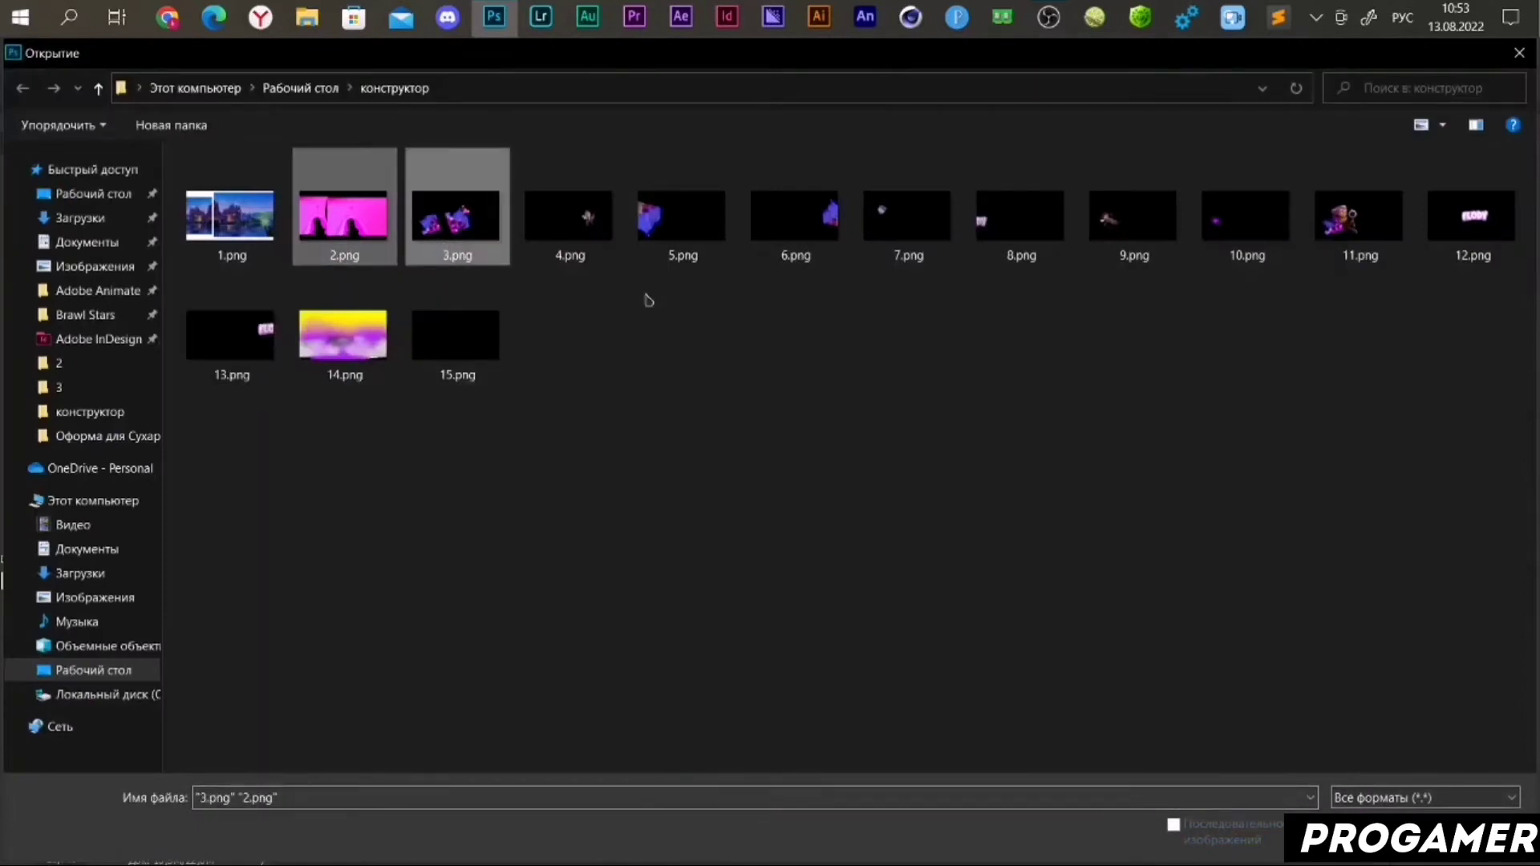
left_click(569, 216, "ctrl")
key("Return")
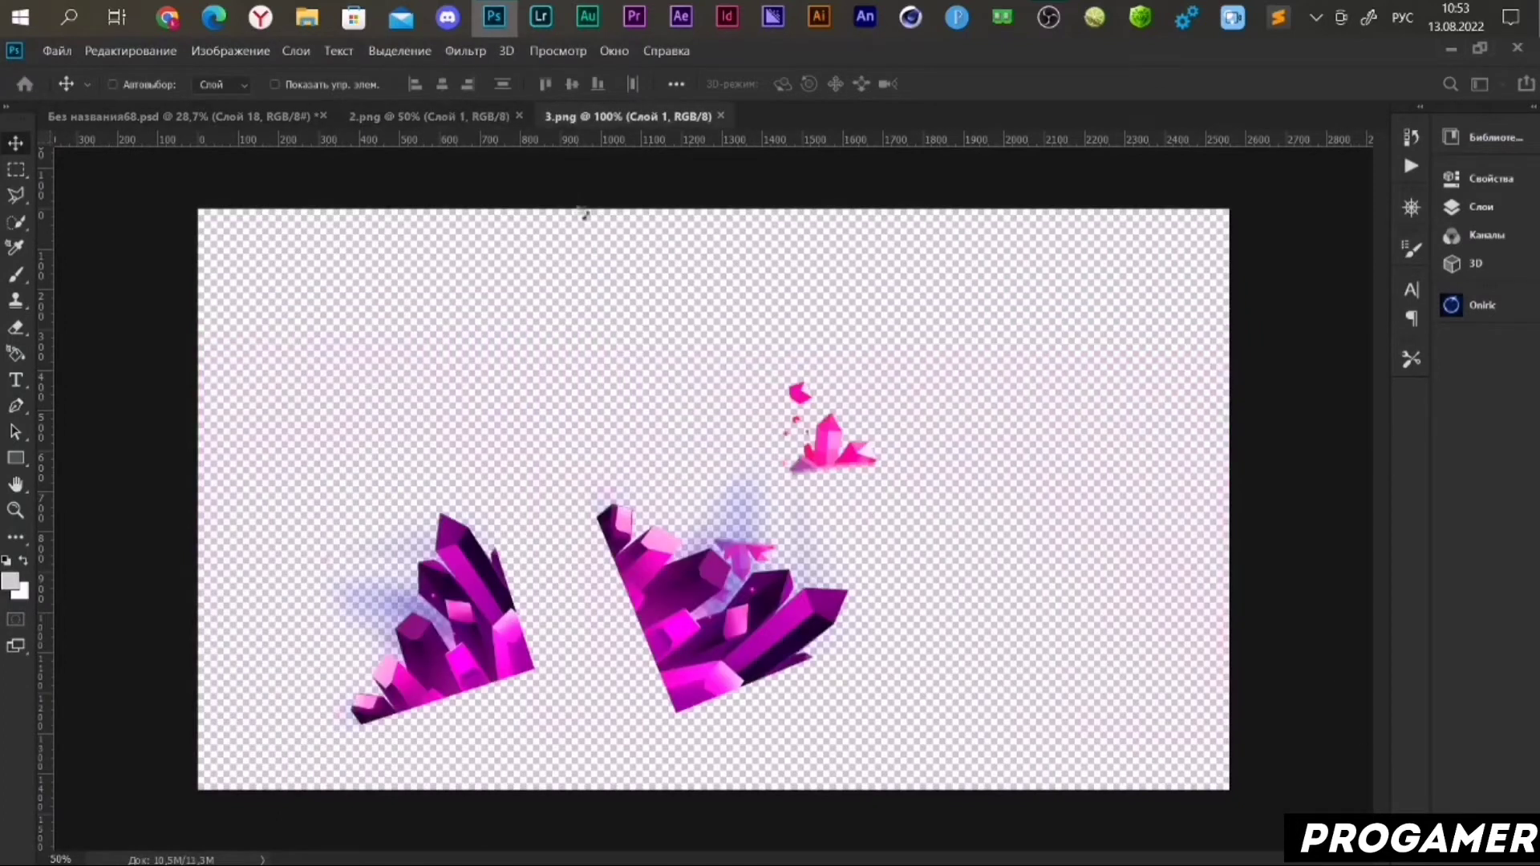
- Add 2.png's pink gradient to the banner as a new layer and position it
left_click(393, 116)
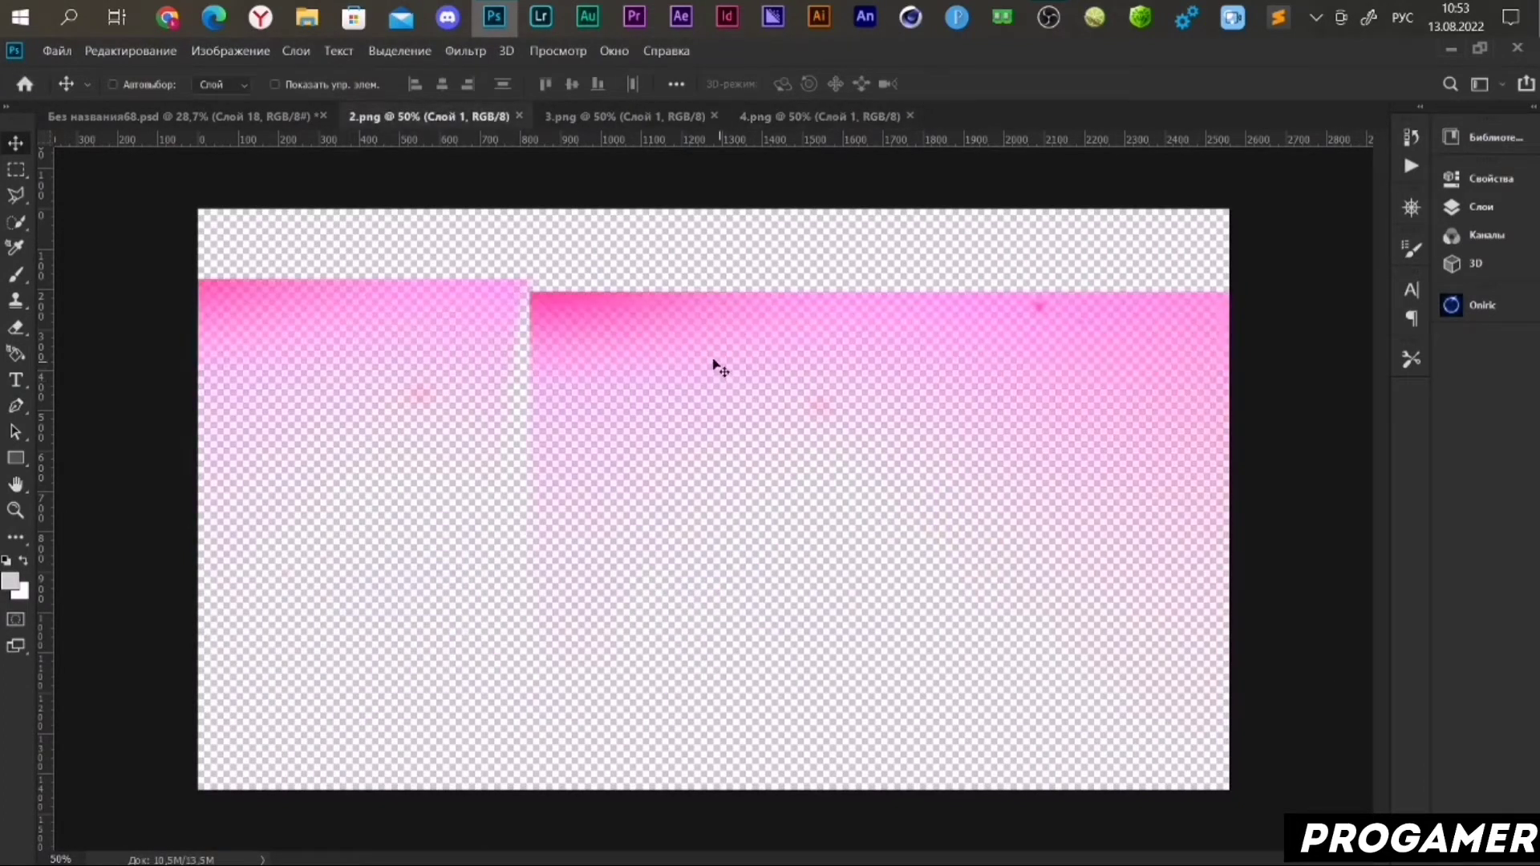
mouse_move(538, 315)
left_mouse_down()
mouse_move(638, 441)
mouse_move(660, 433)
mouse_move(768, 491)
left_mouse_up()
key("ctrl+t")
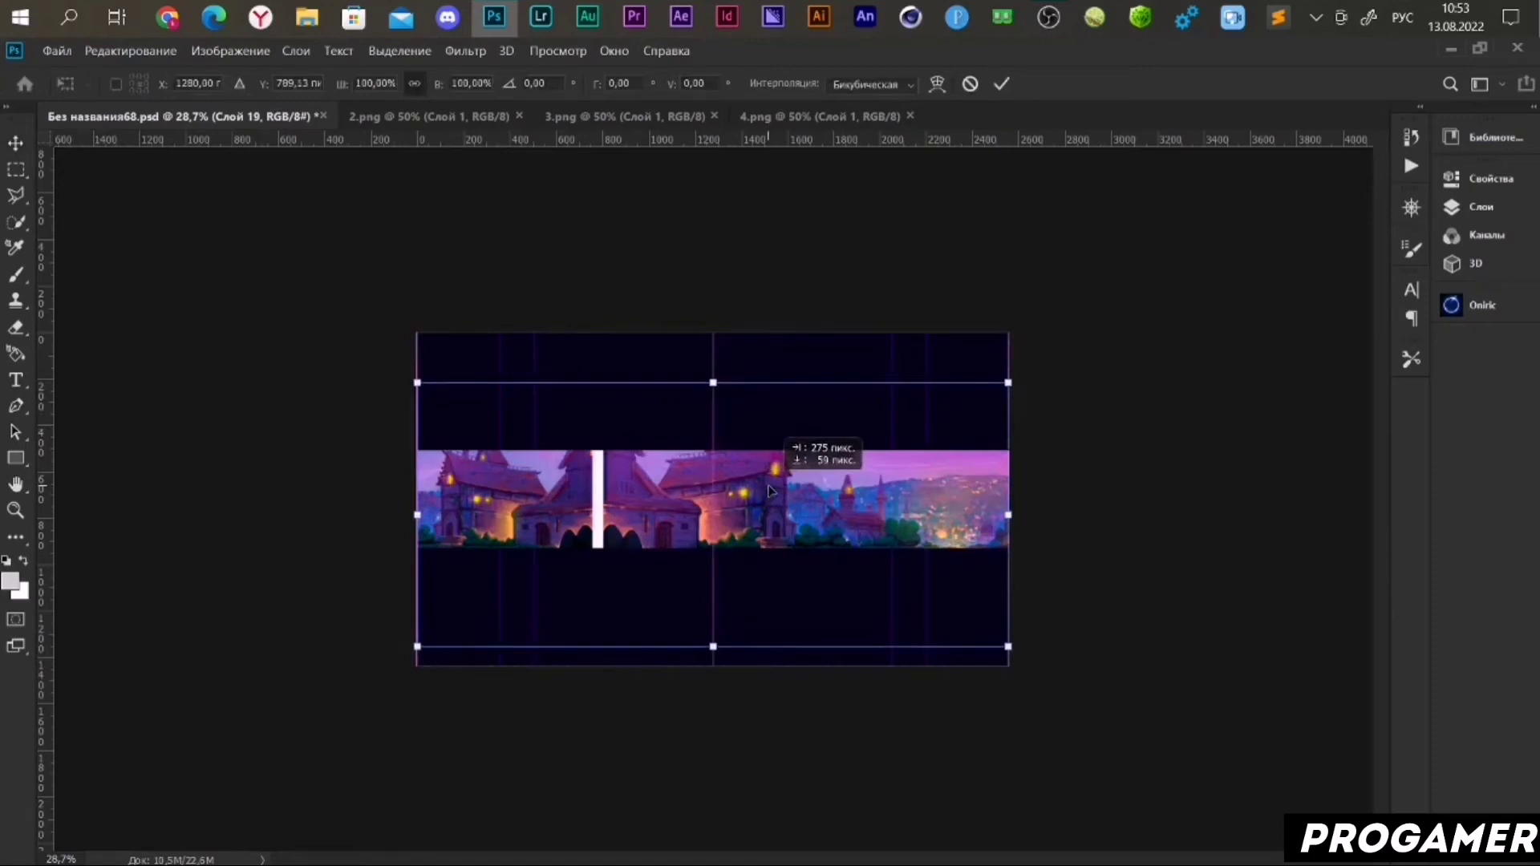
left_click(1001, 84)
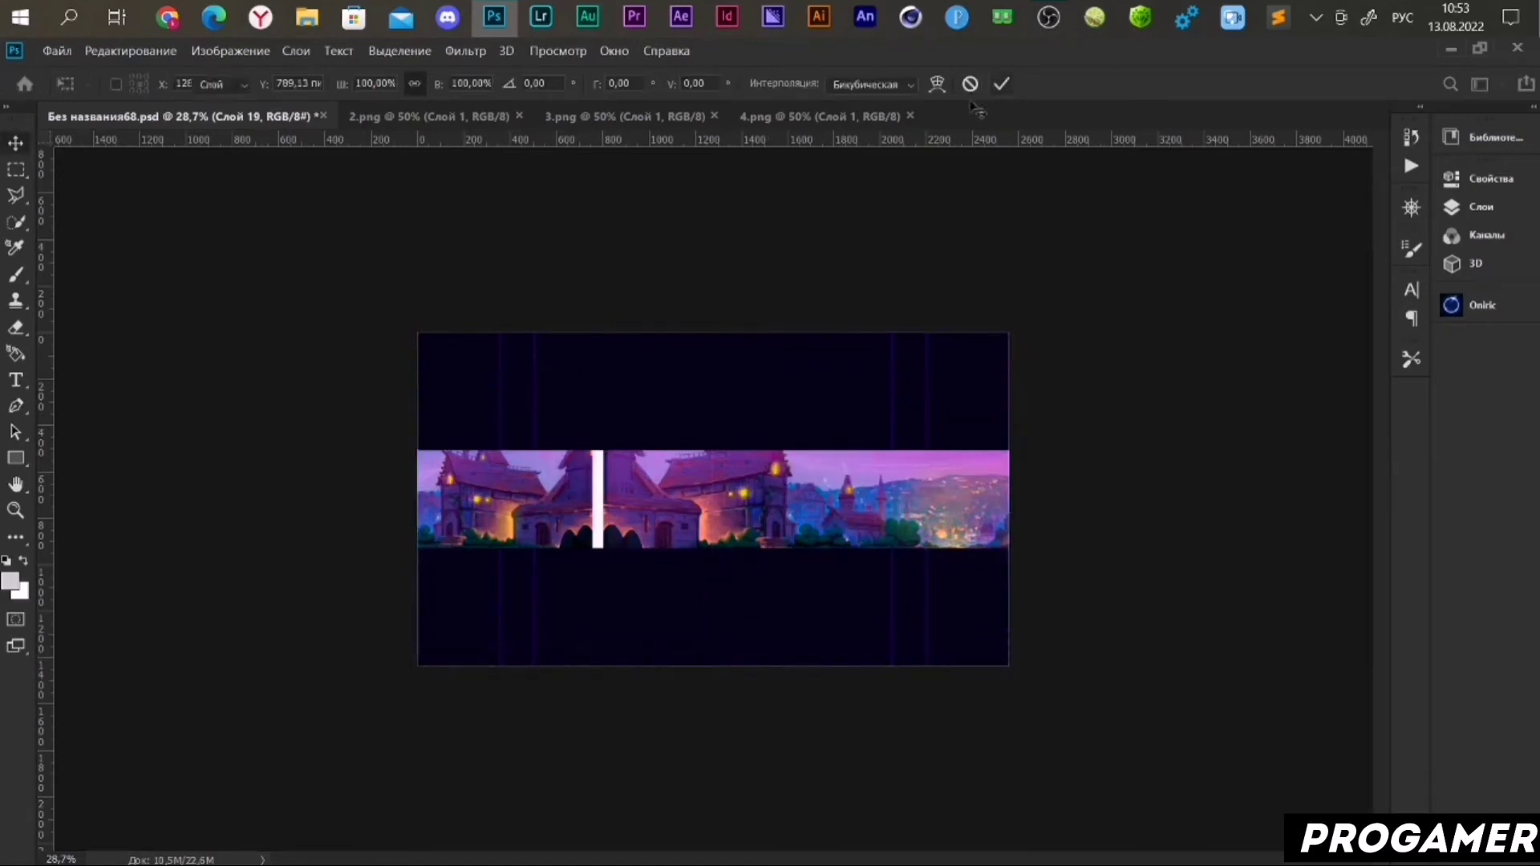
- Close 2.png, then bring 3.png's pink crystals into the banner centred on the canvas
left_click(516, 117)
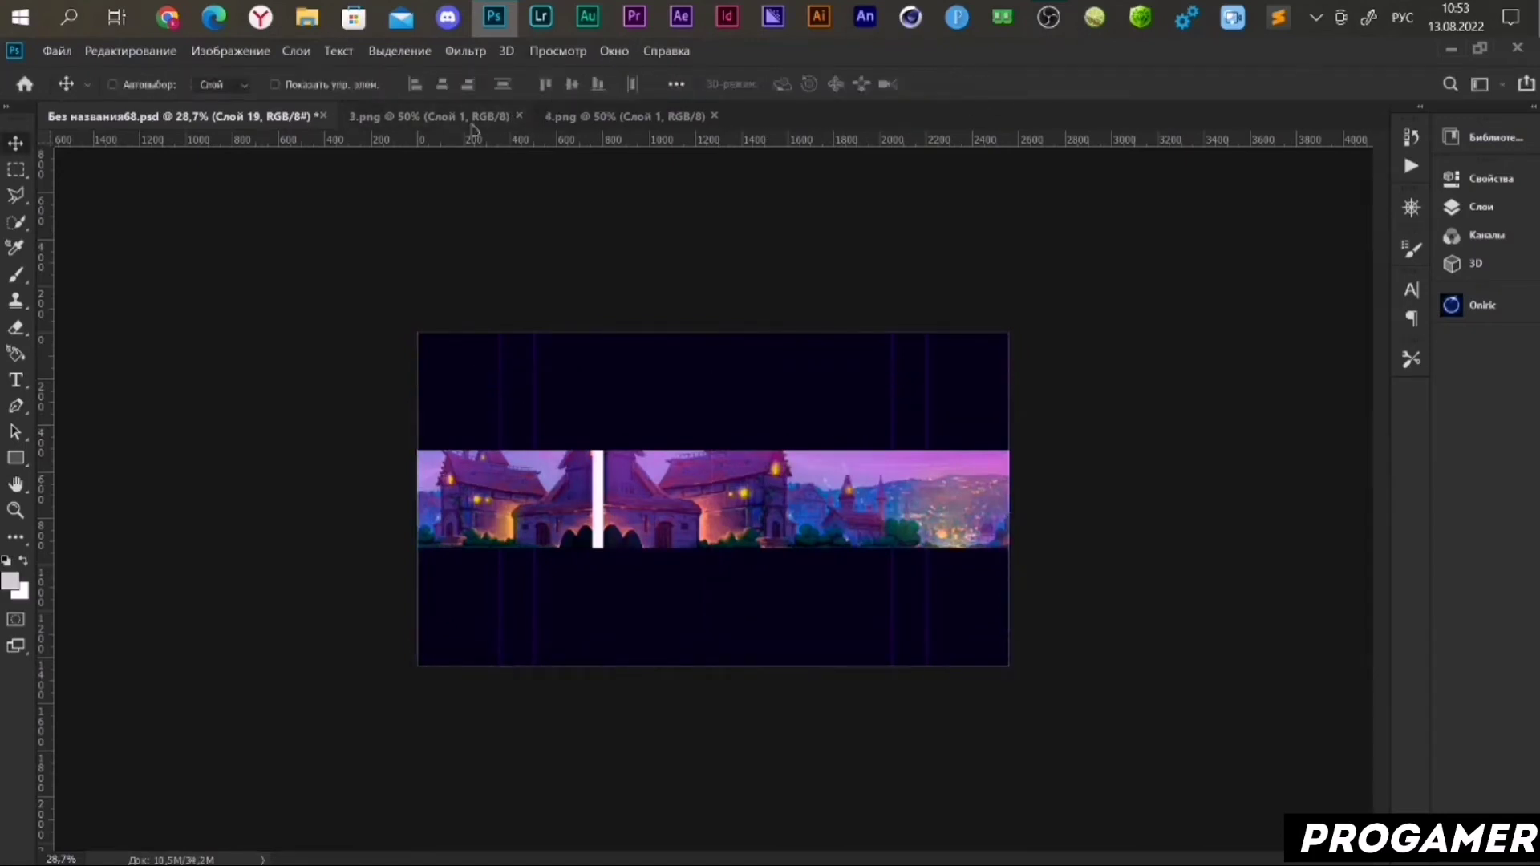
left_click(455, 121)
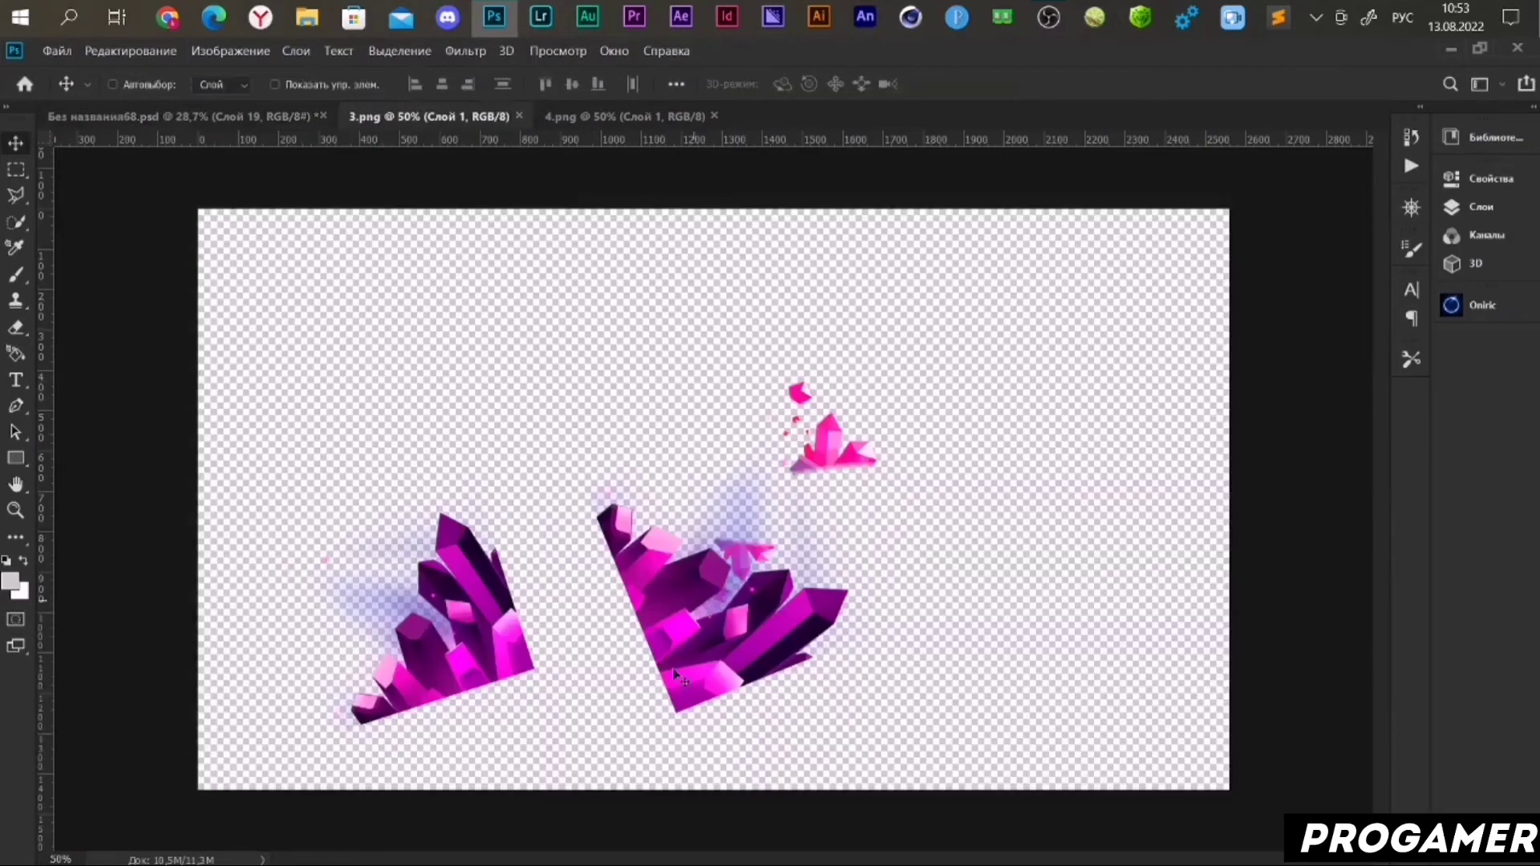
left_click_drag(649, 651, 203, 127)
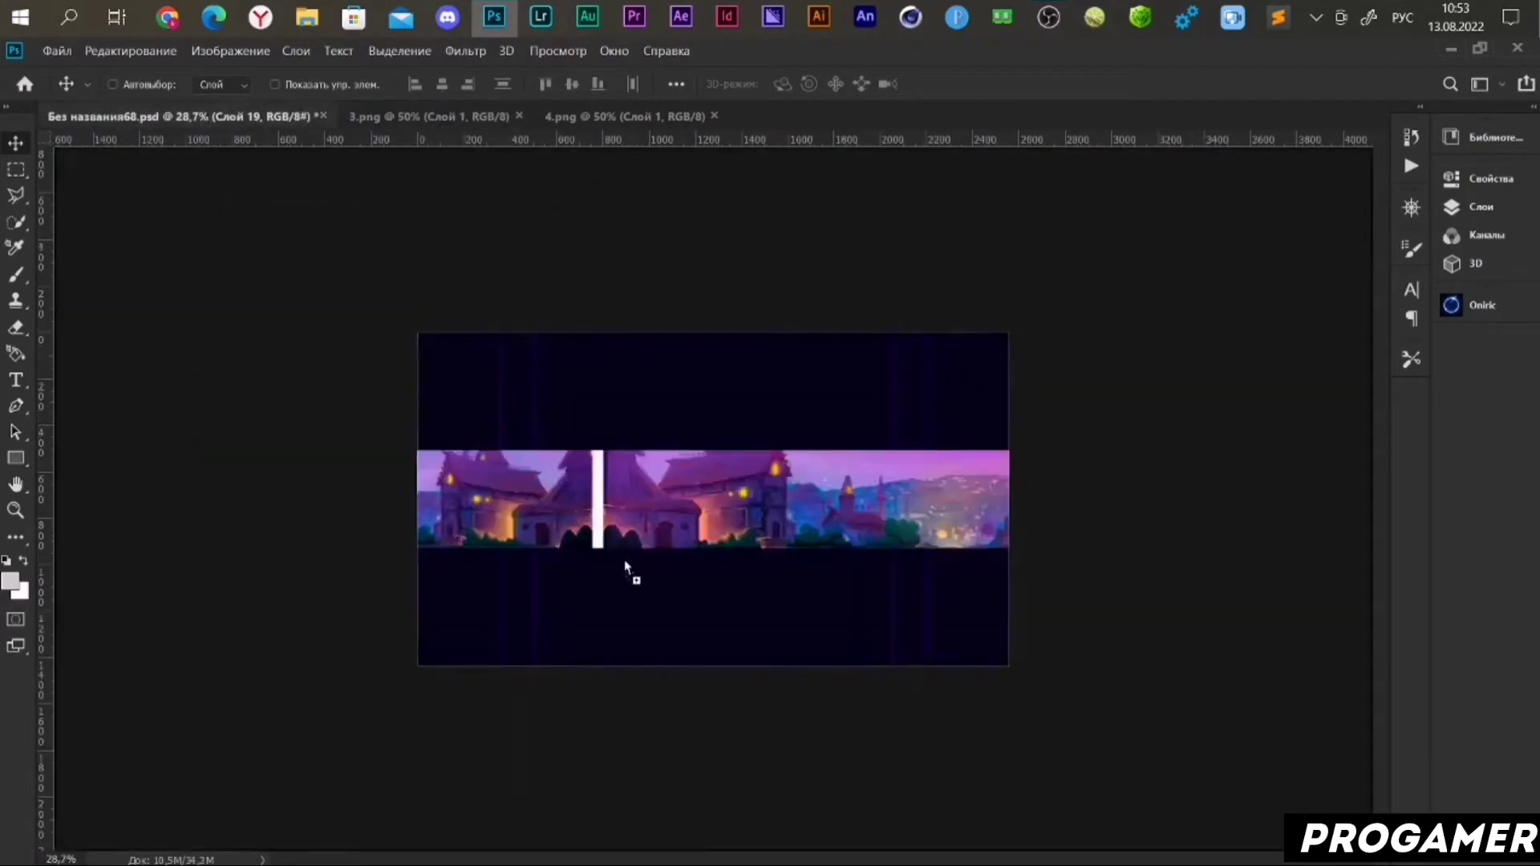
left_click_drag(205, 118, 604, 571)
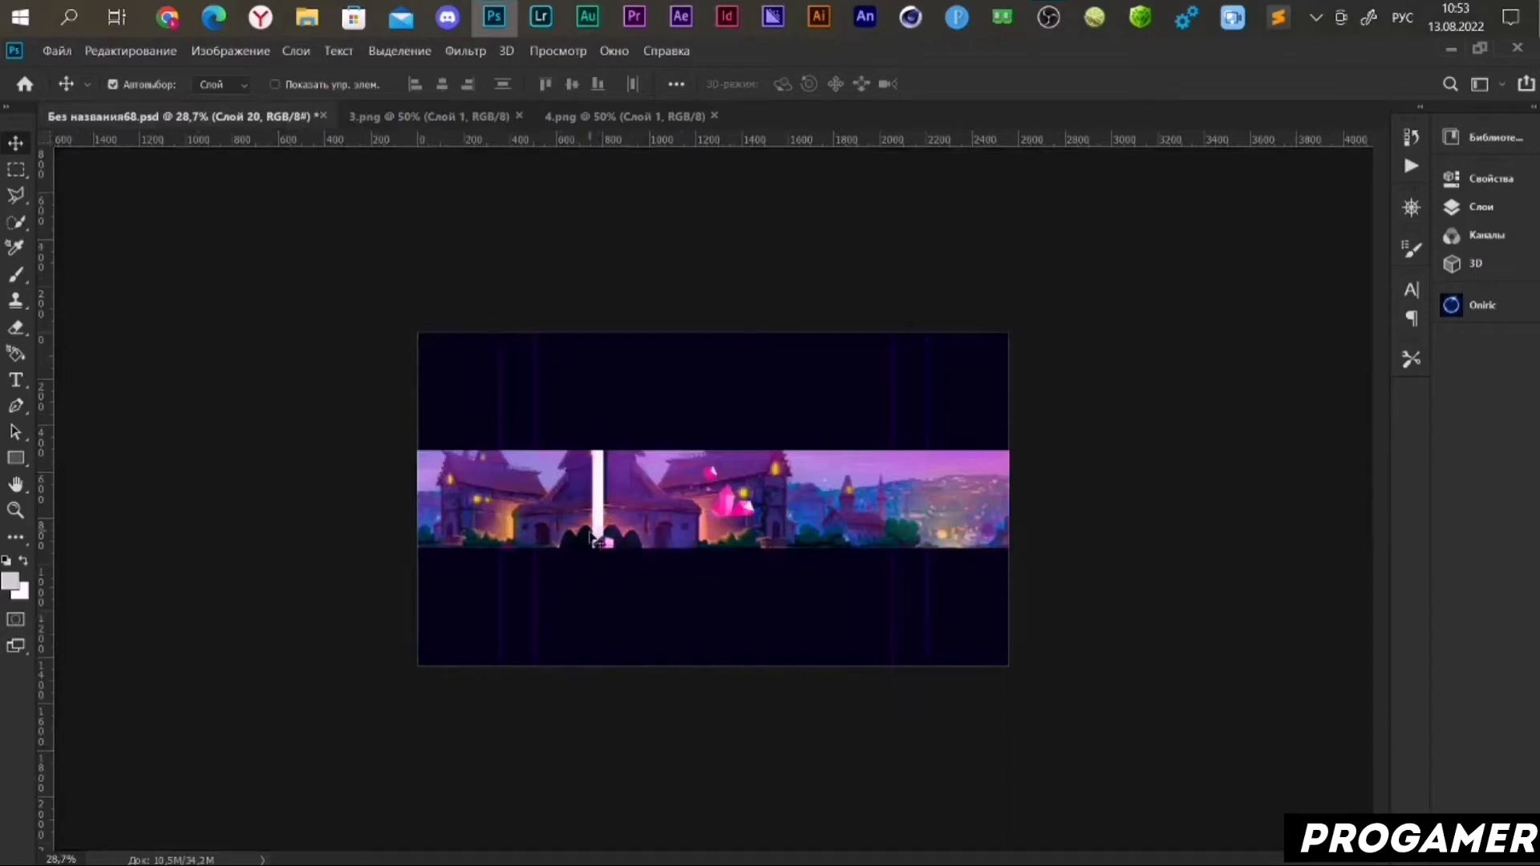
key("ctrl+a")
left_click(441, 84)
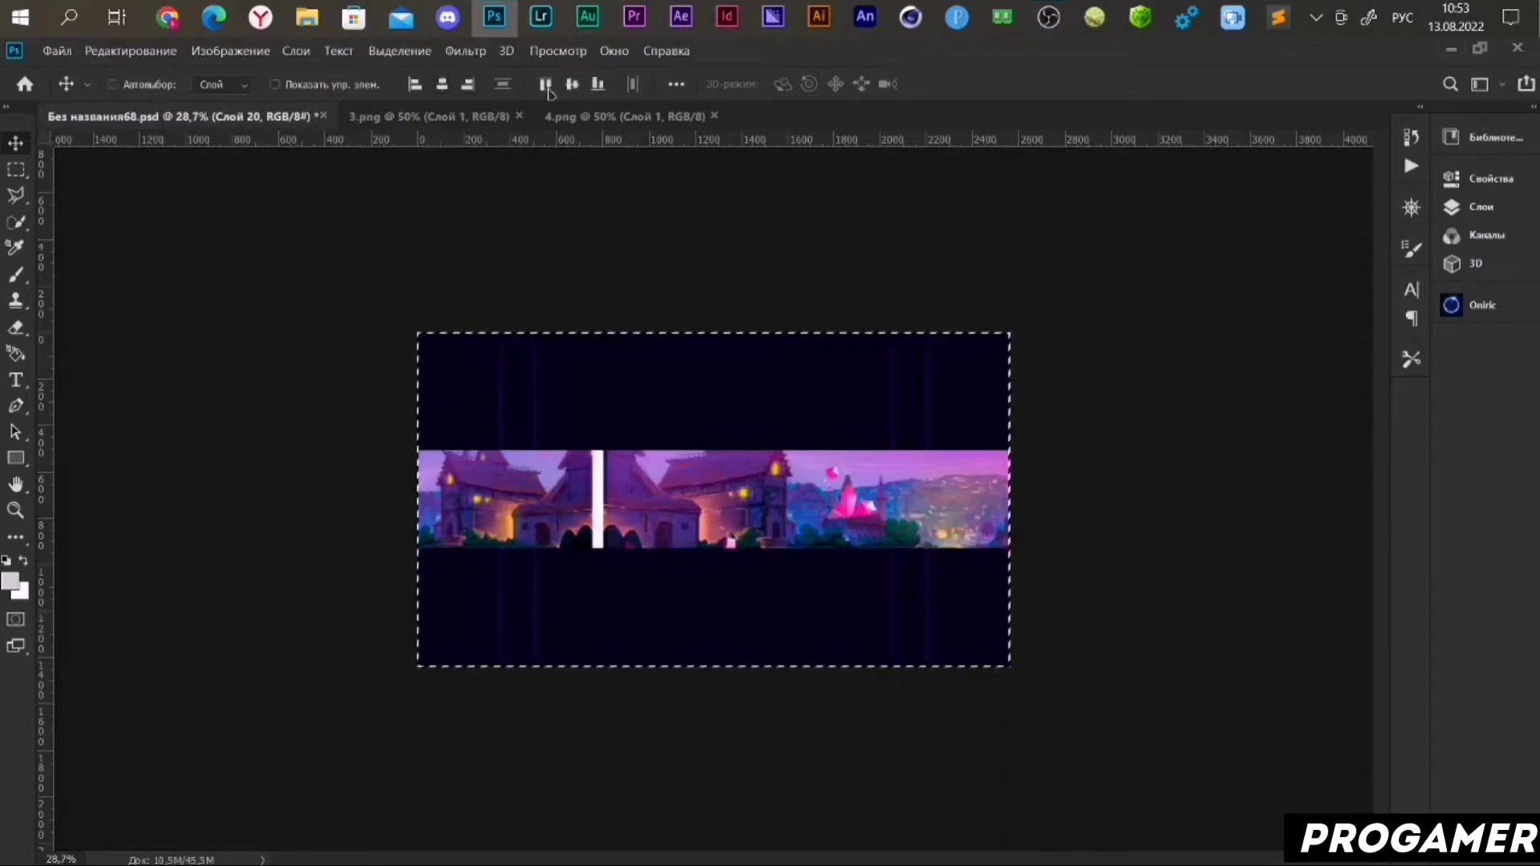
left_click(574, 85)
key("ctrl+d")
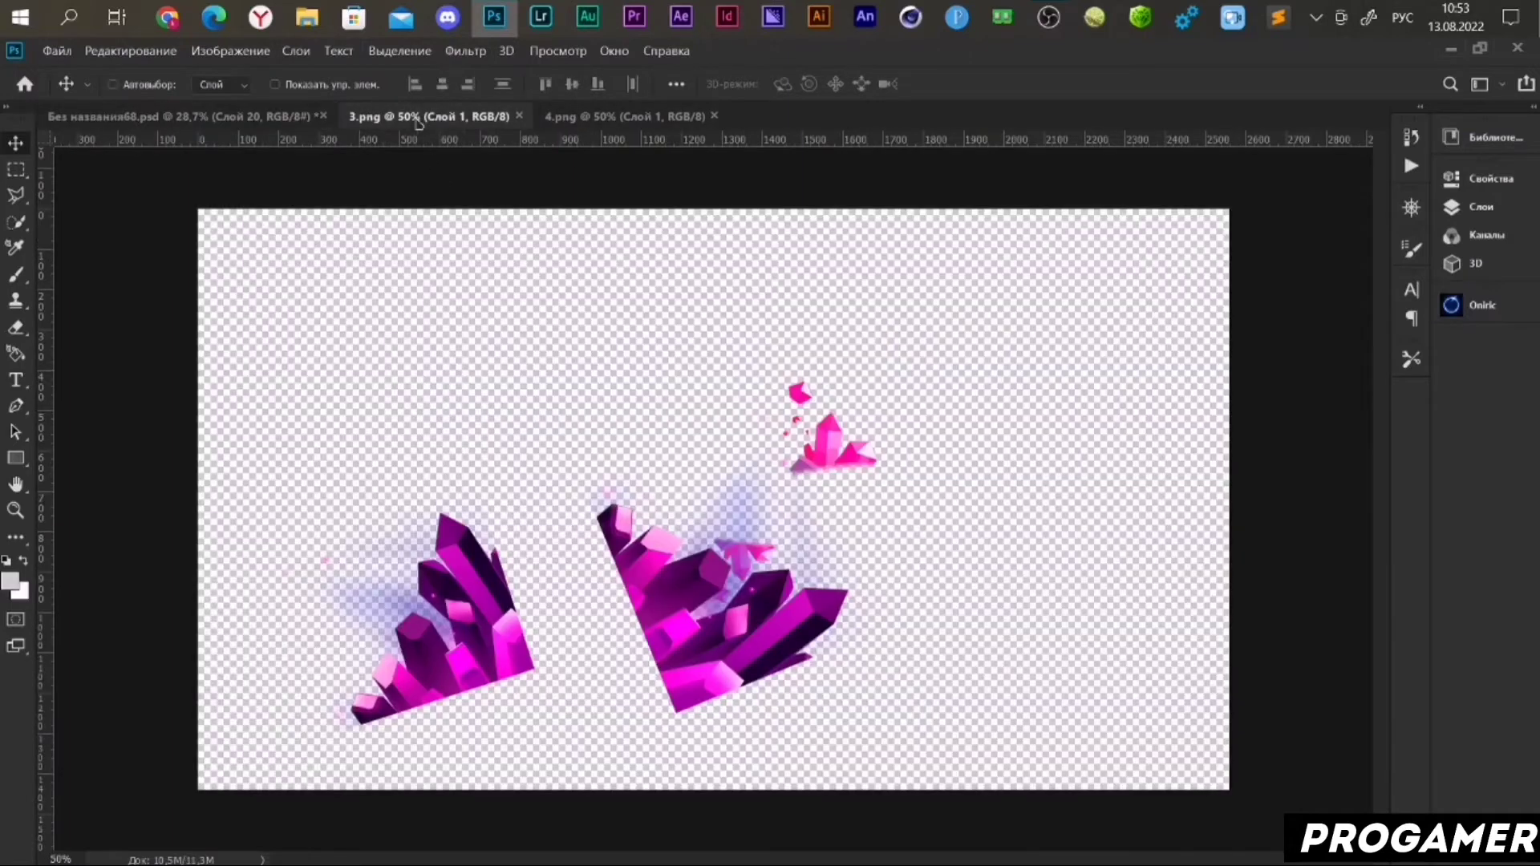
- Move the crystals left and down within the village strip and close 3.png
left_click(419, 119)
left_click(253, 120)
key("ctrl+t")
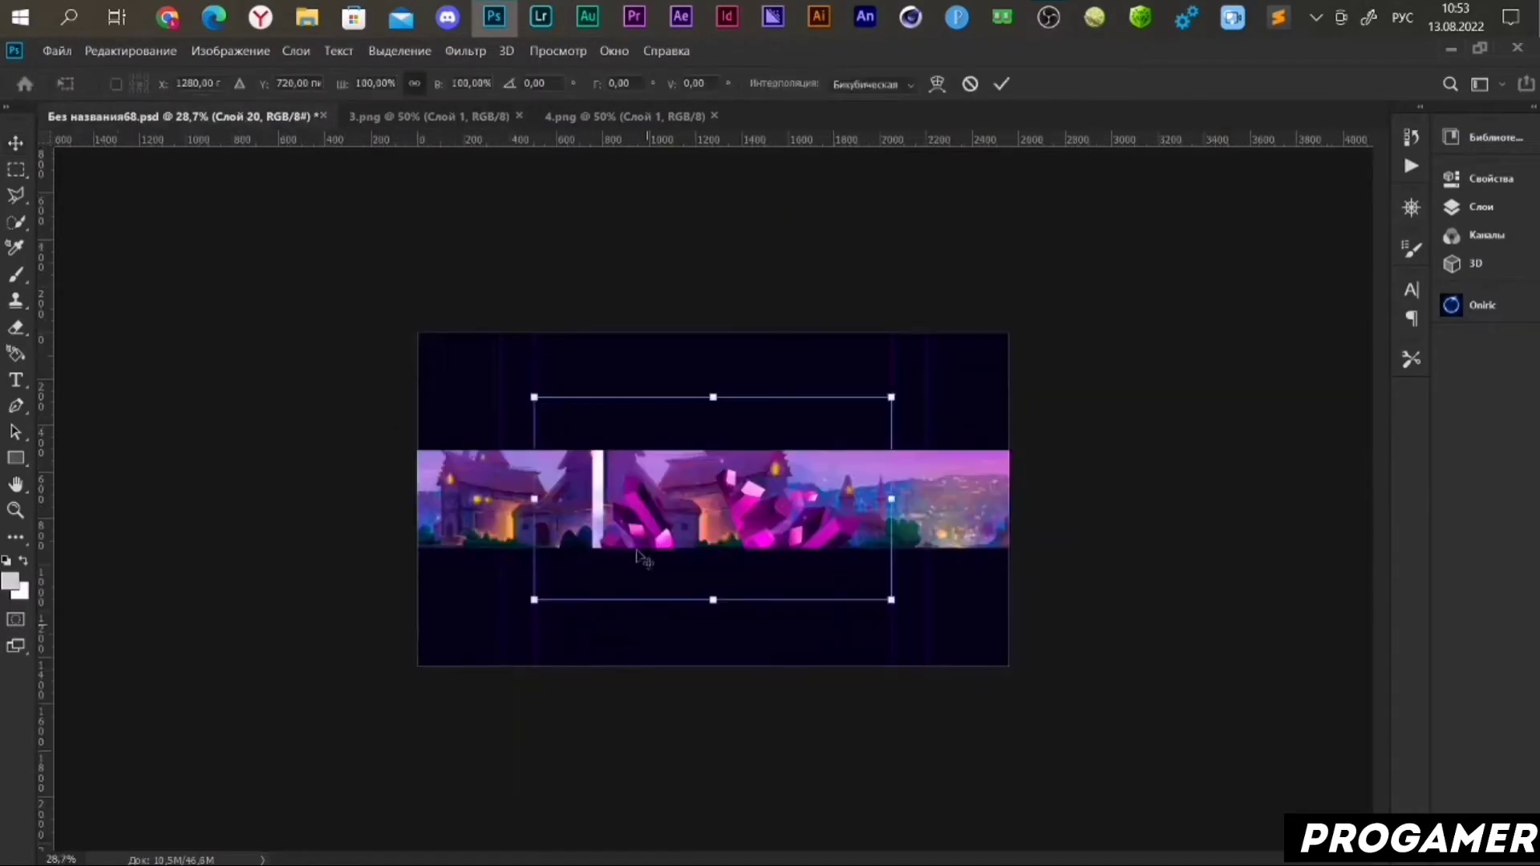
left_click_drag(606, 566, 563, 578)
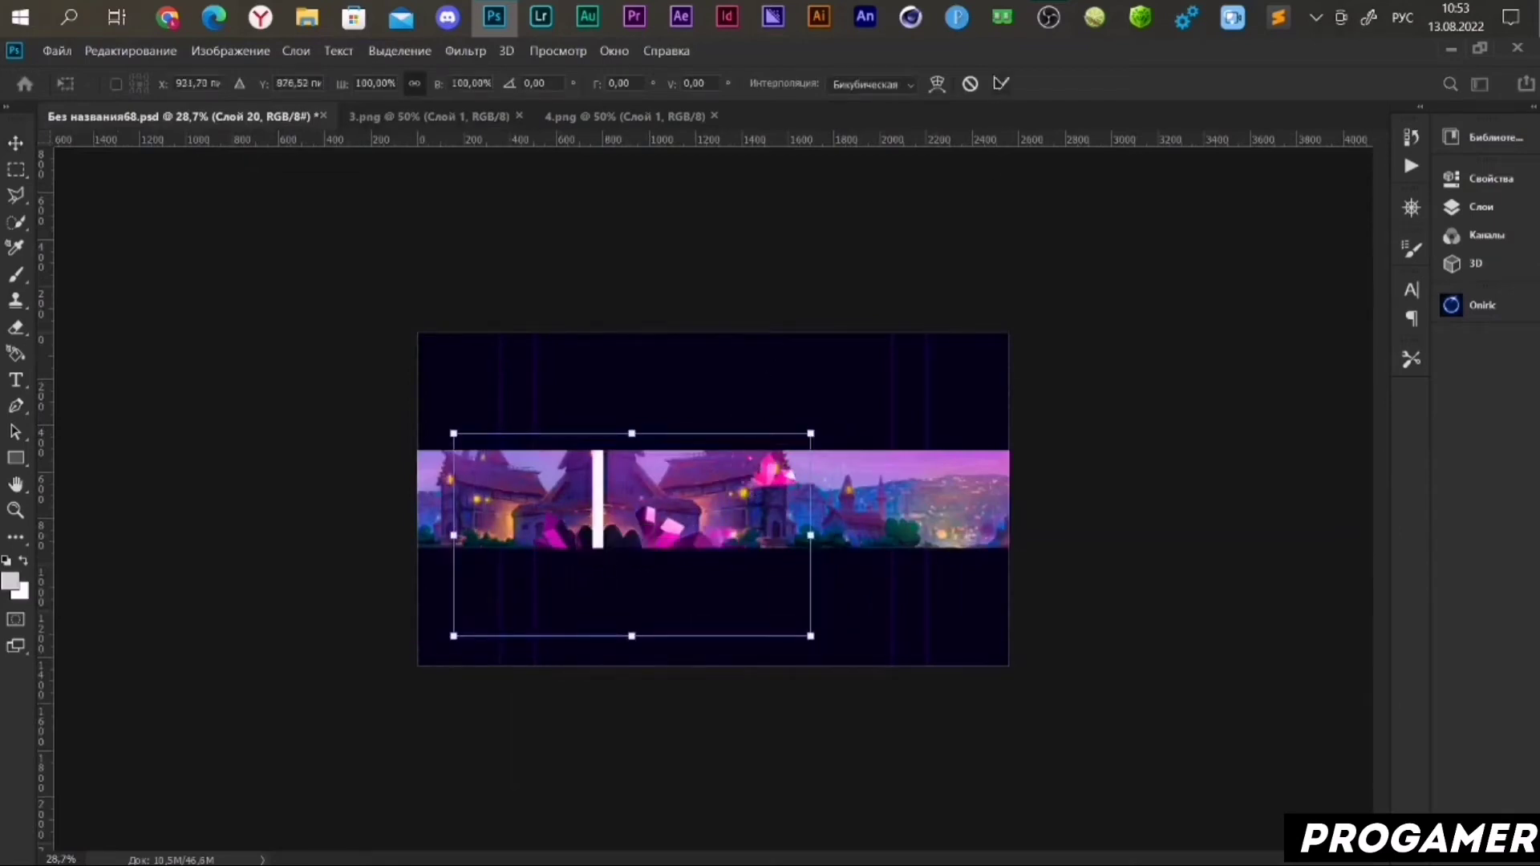
left_click(1001, 84)
left_click(485, 118)
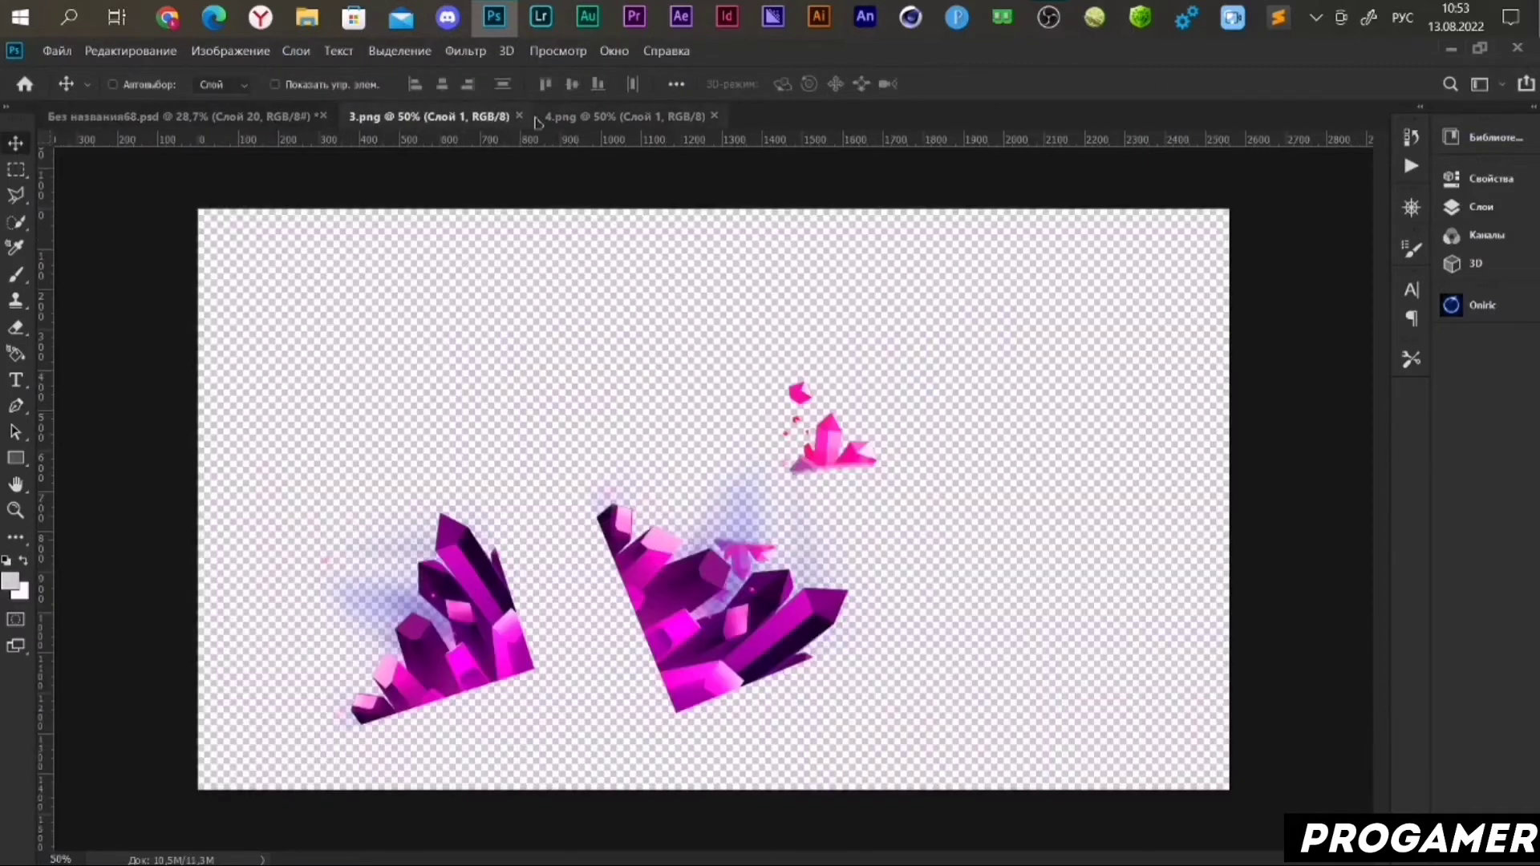
key("ctrl+w")
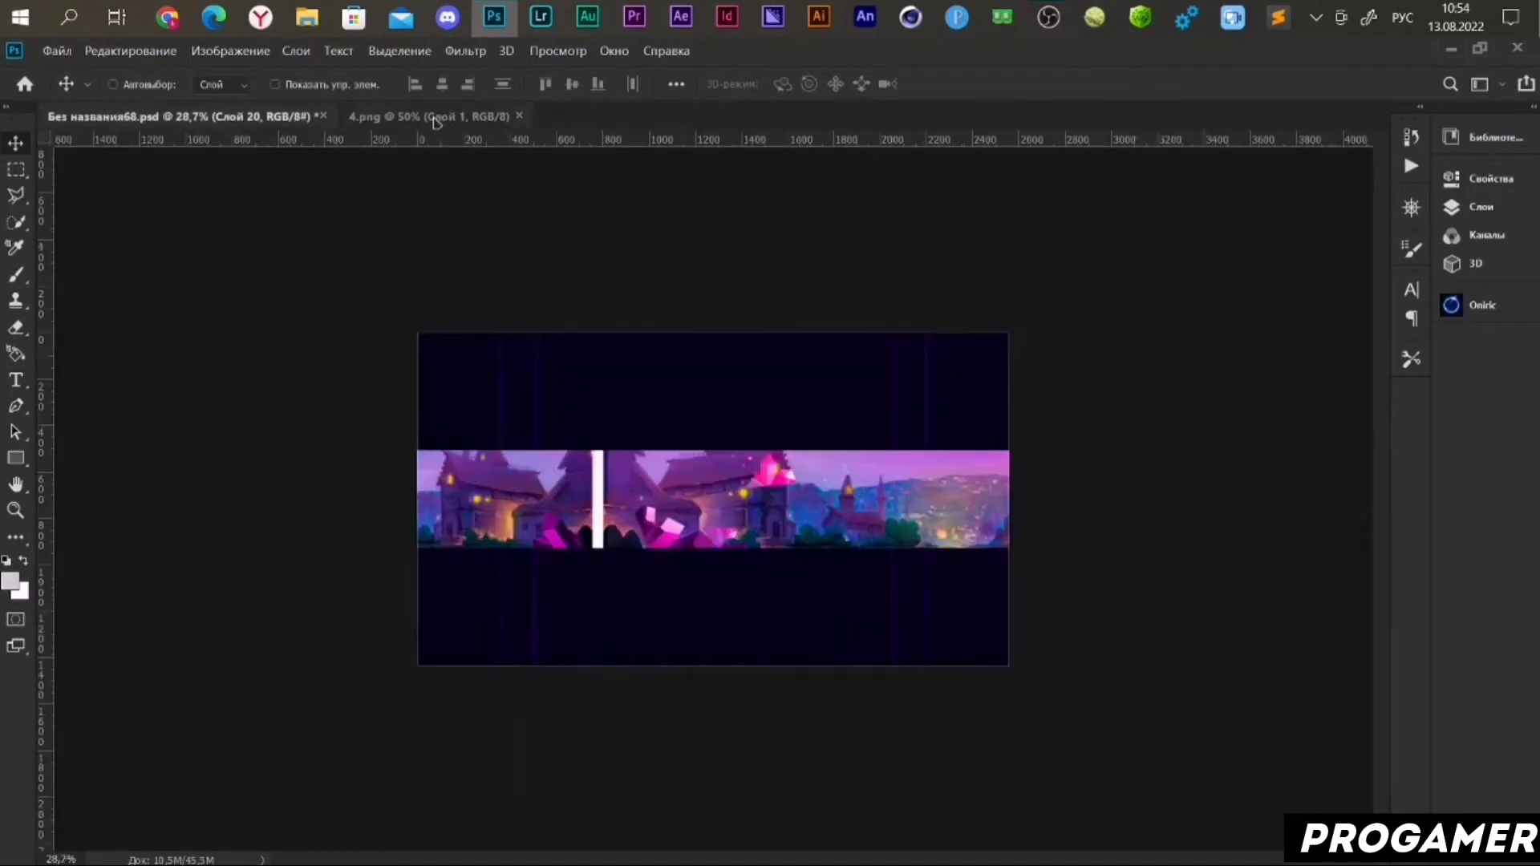
- Place the 4.png character at the right end of the banner strip and close 4.png
left_click(436, 118)
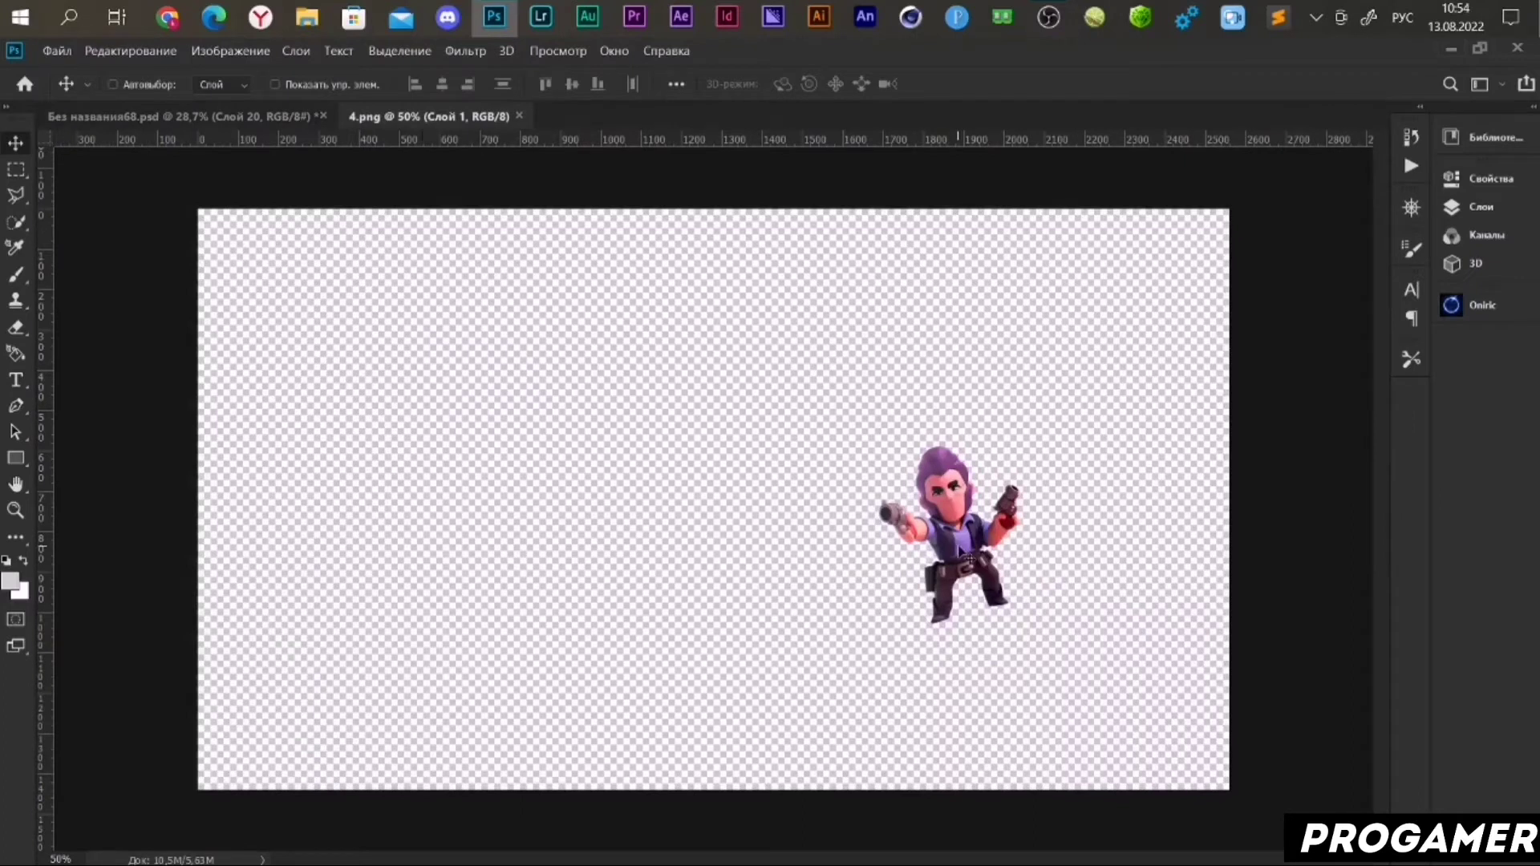
mouse_move(965, 554)
left_mouse_down()
mouse_move(794, 362)
mouse_move(931, 552)
mouse_move(892, 515)
left_mouse_up()
key("ctrl+t")
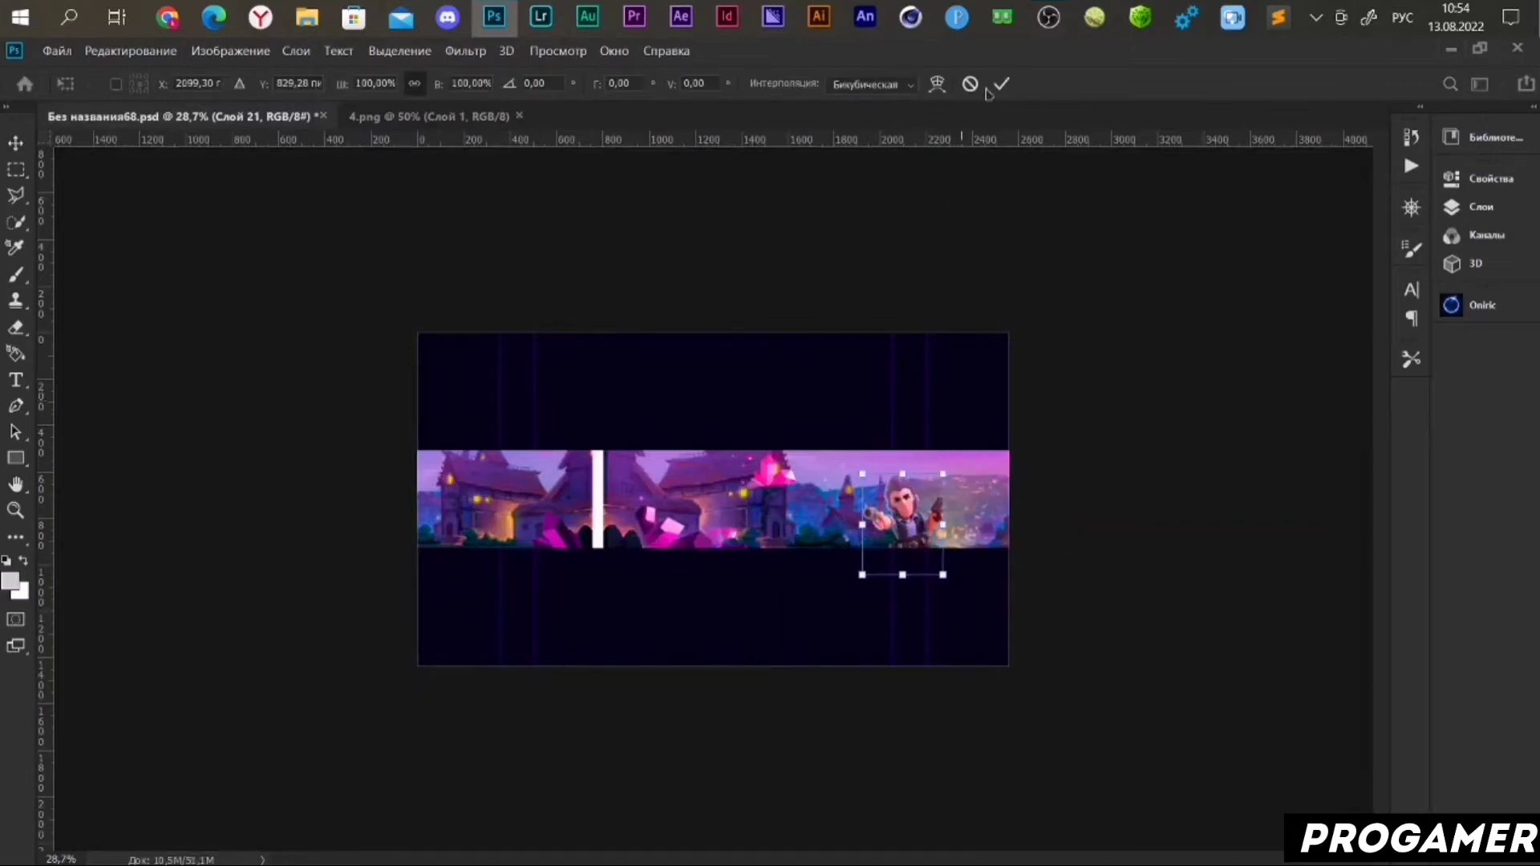
key("Return")
left_click(519, 116)
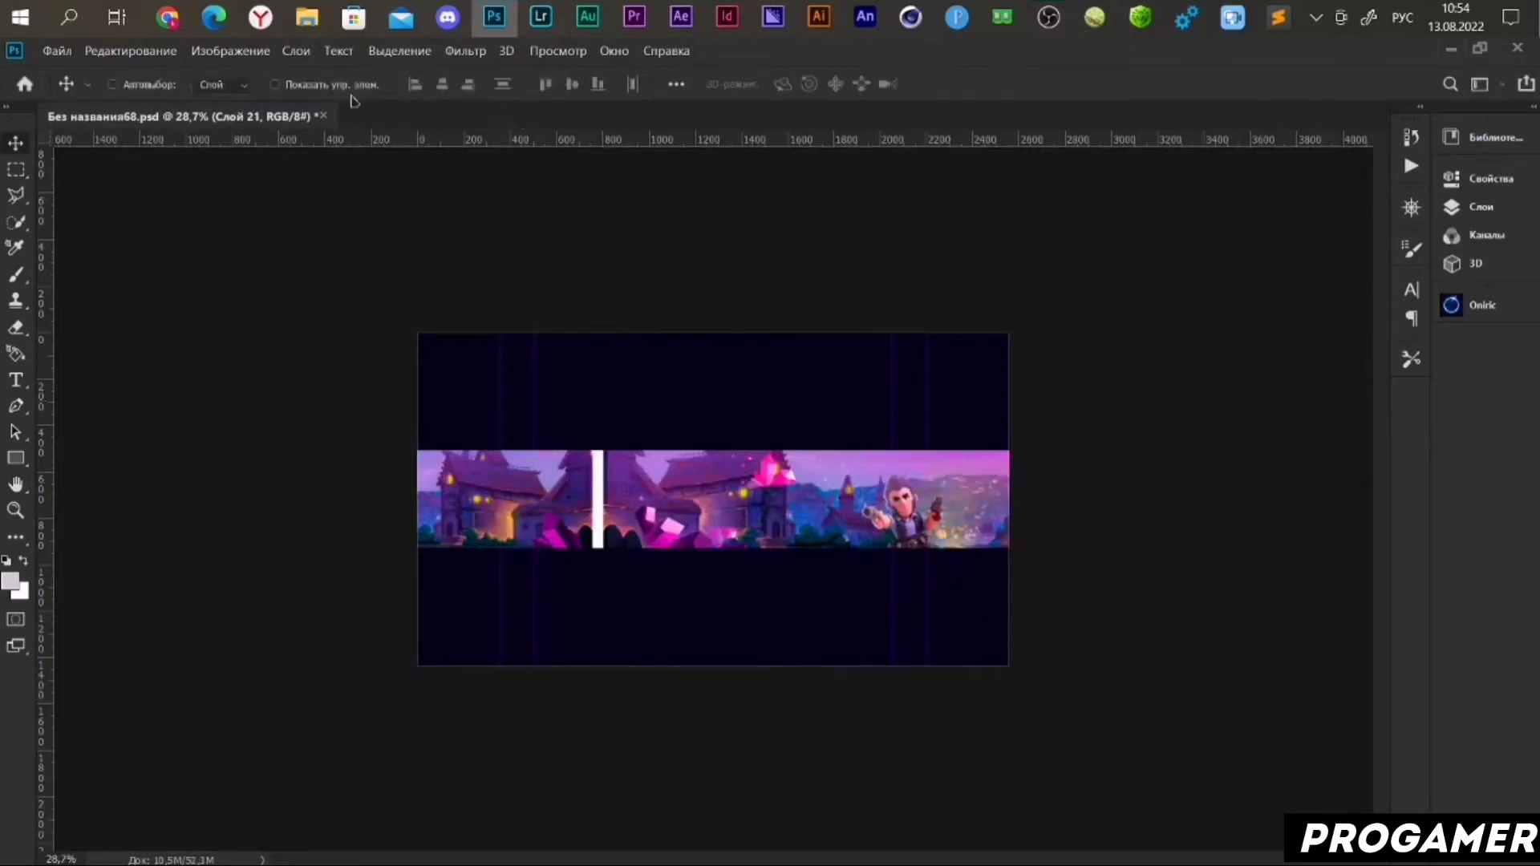
left_click(60, 51)
- Open 5.png, 6.png and 7.png
left_click(72, 89)
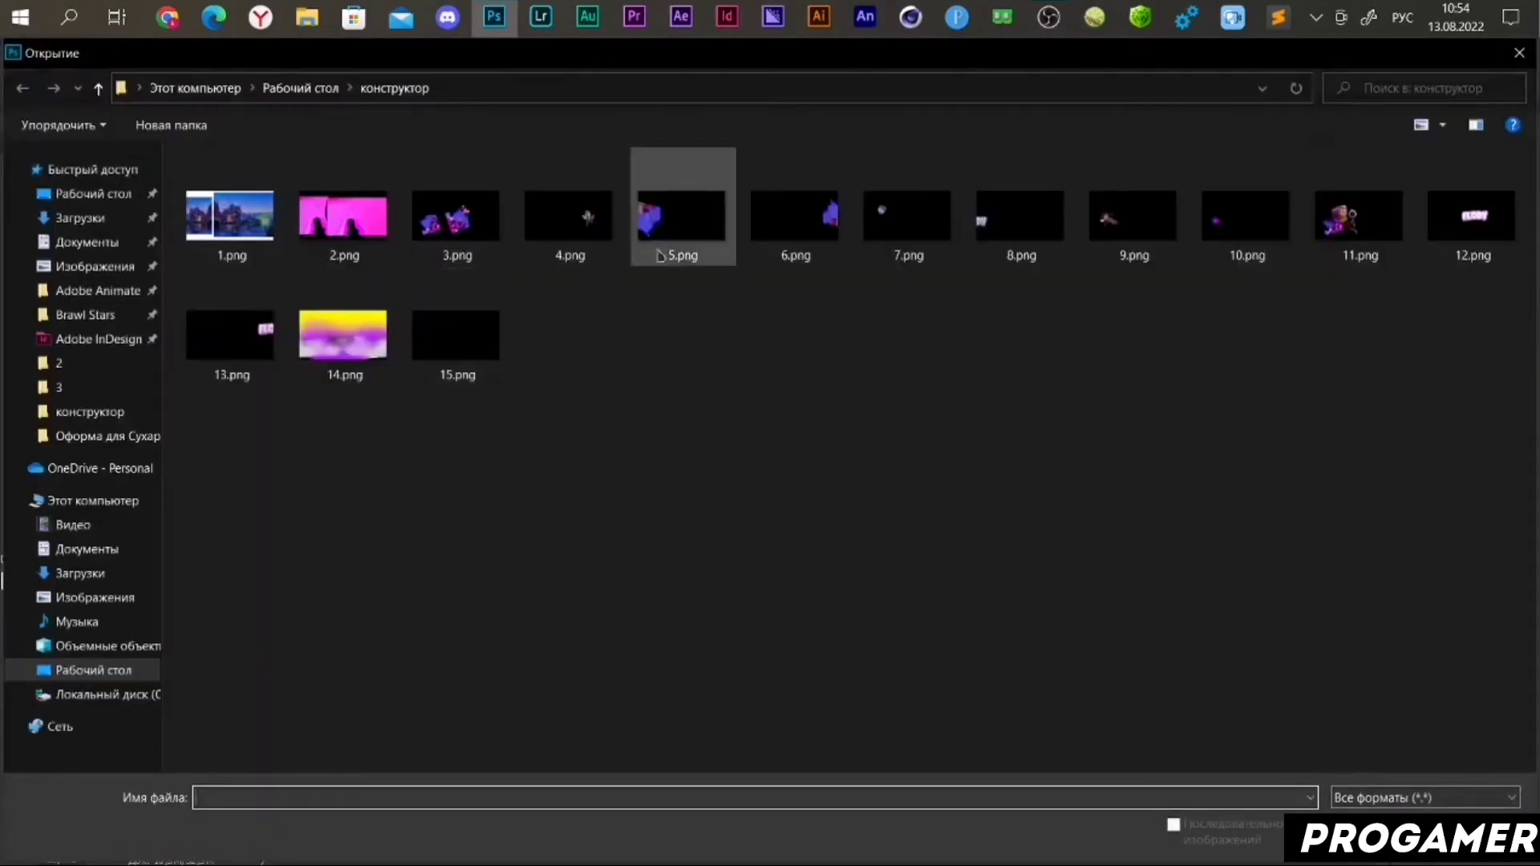
left_click(670, 240)
left_click(754, 234, "ctrl")
left_click(906, 225, "ctrl")
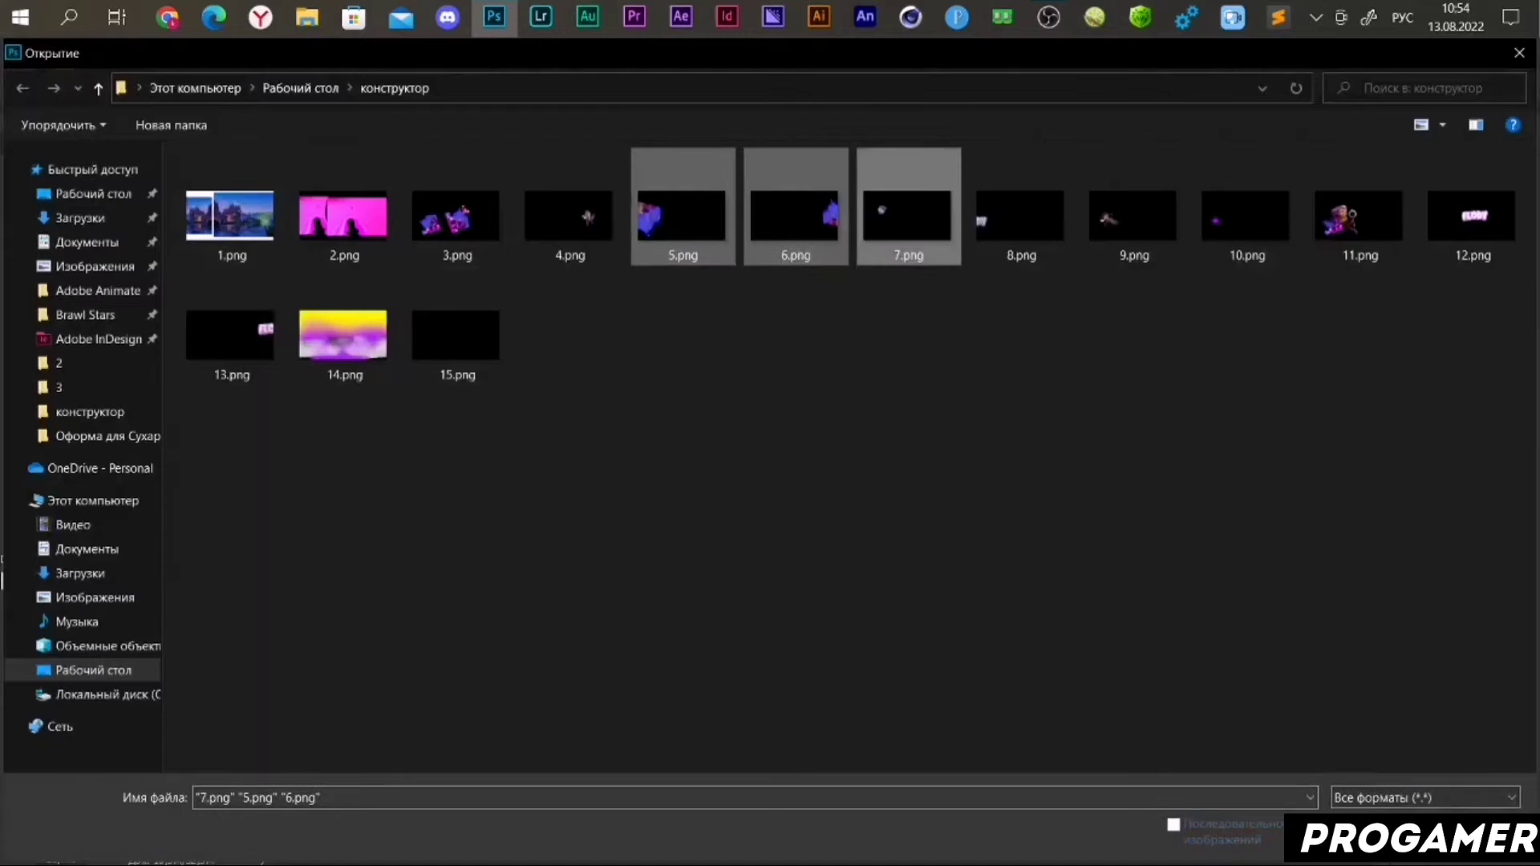
key("Return")
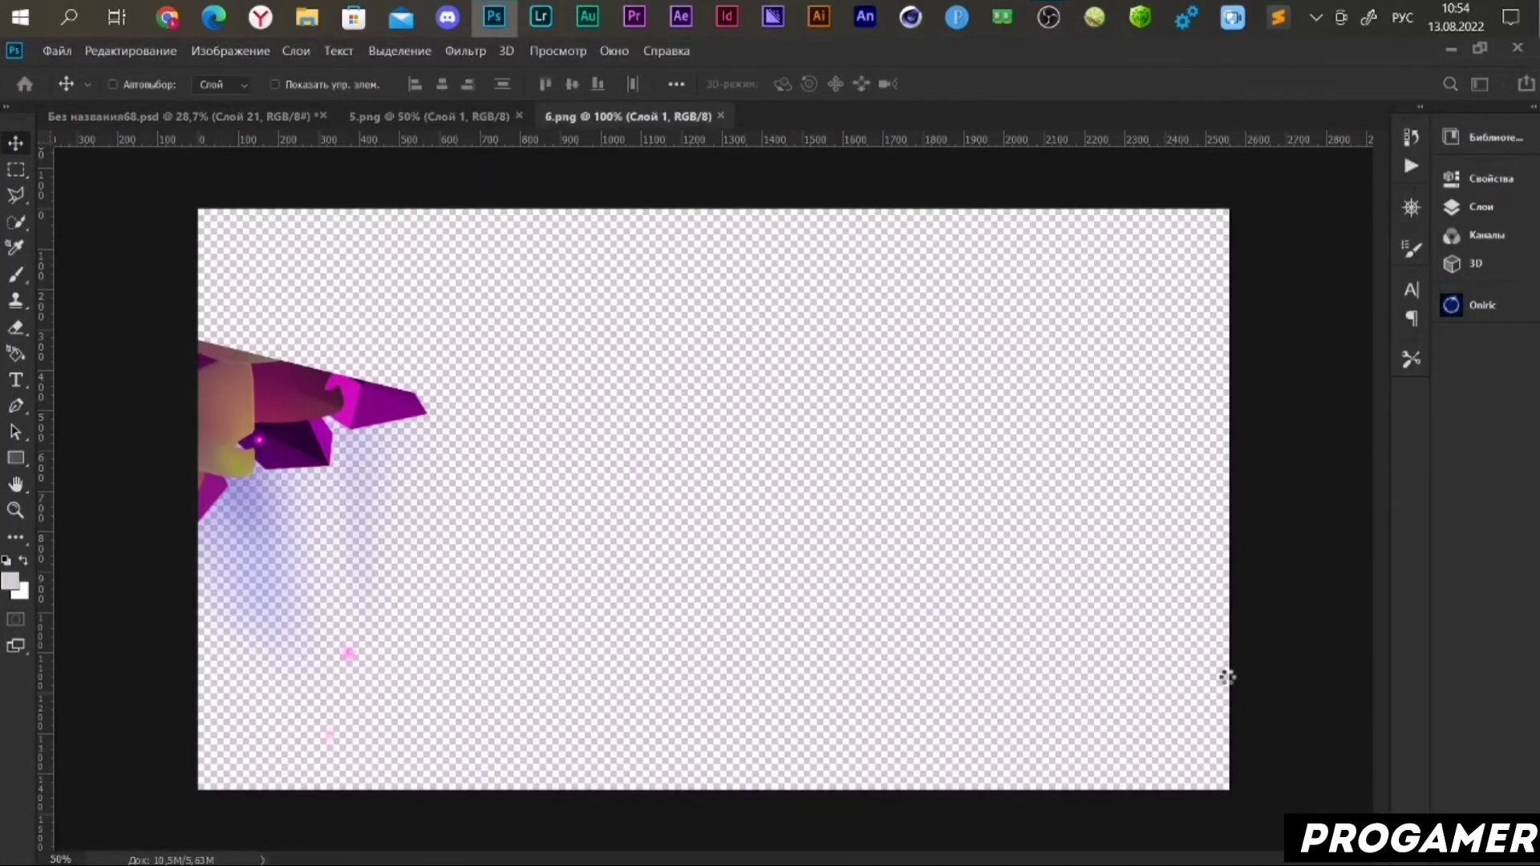
- Add 5.png's purple piece to the banner, shifted right and down
left_click(423, 117)
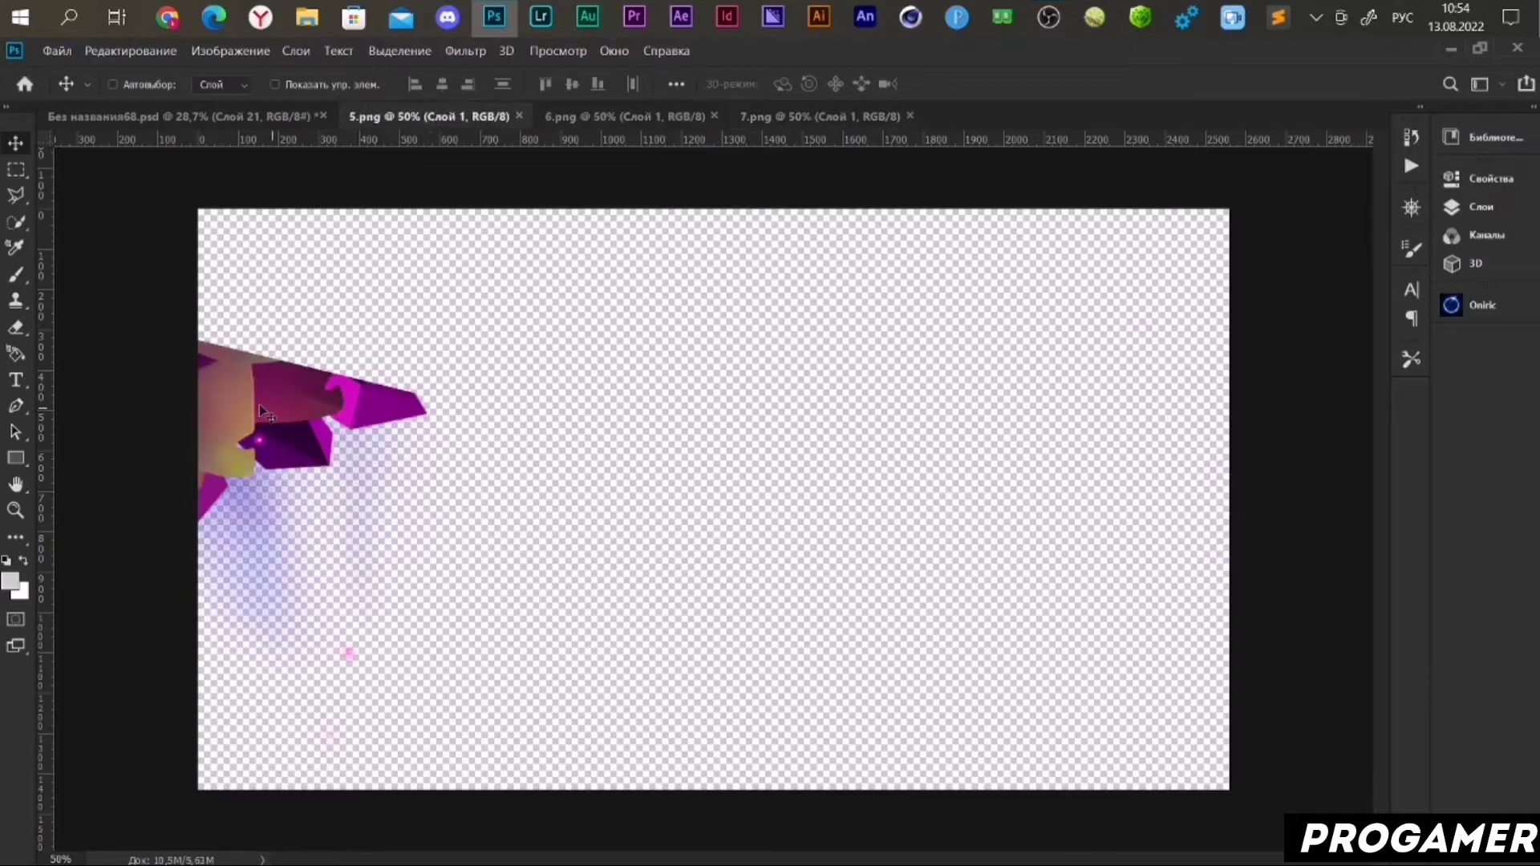
mouse_move(258, 404)
left_mouse_down()
mouse_move(236, 119)
mouse_move(452, 498)
left_mouse_up()
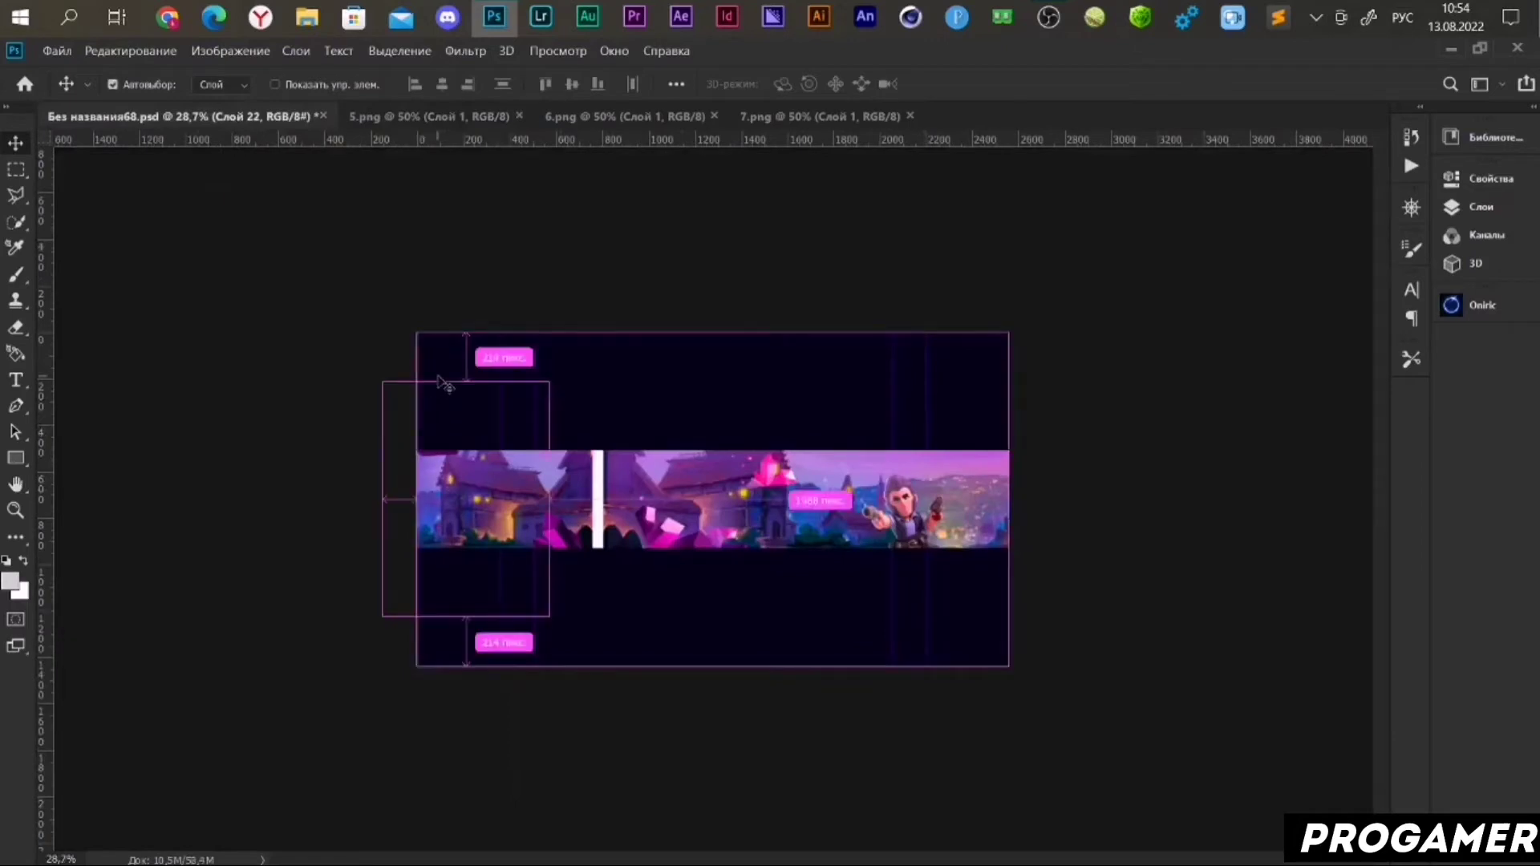
key("ctrl+t")
left_click_drag(483, 547, 518, 613)
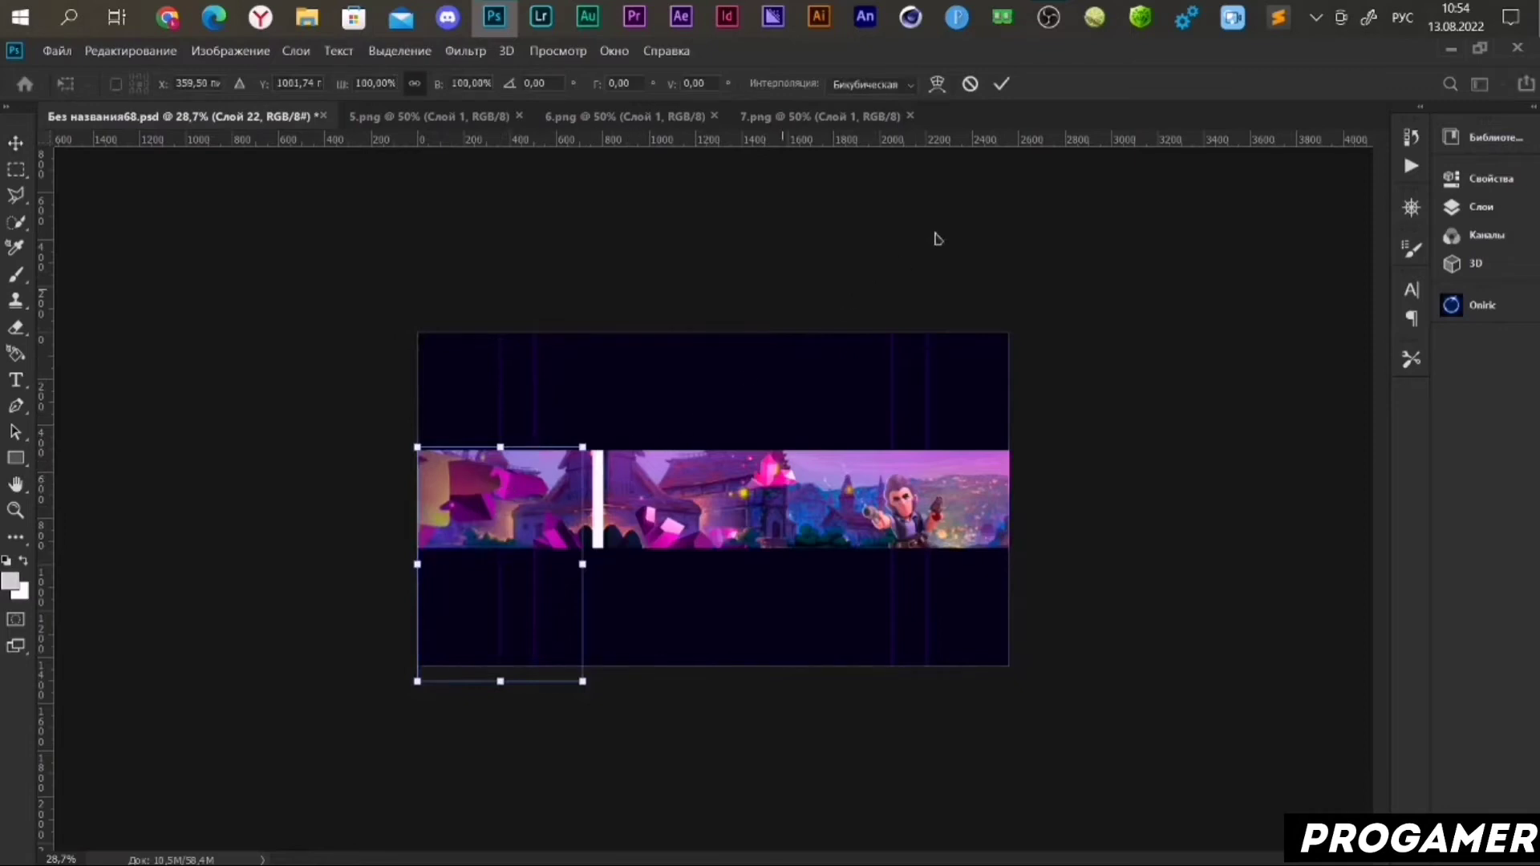
left_click(1001, 85)
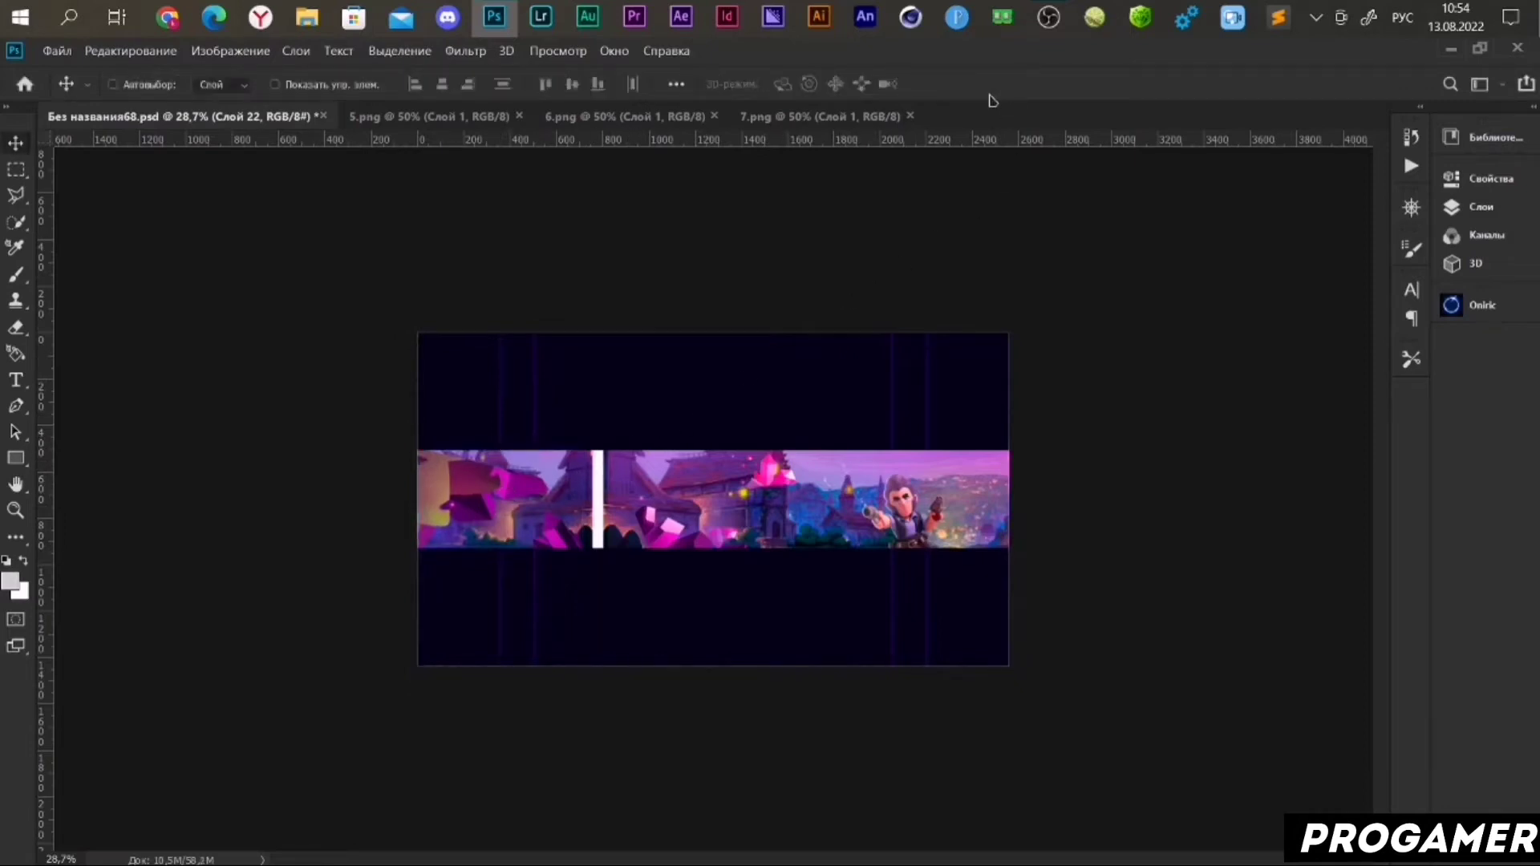
- Add 6.png's purple piece at the right end of the banner strip
left_click(596, 117)
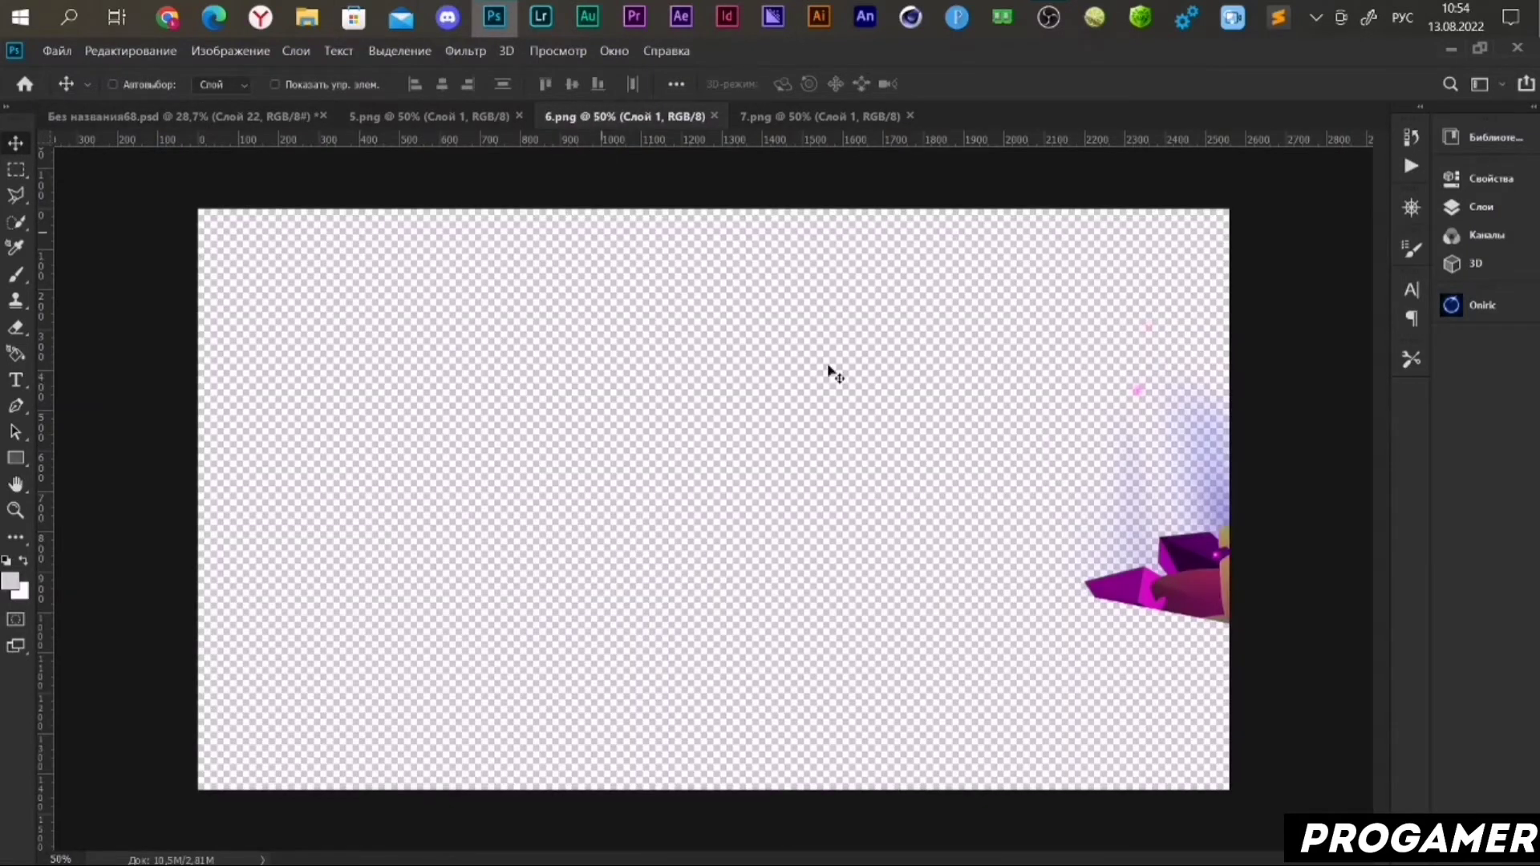
left_click_drag(1177, 584, 571, 325)
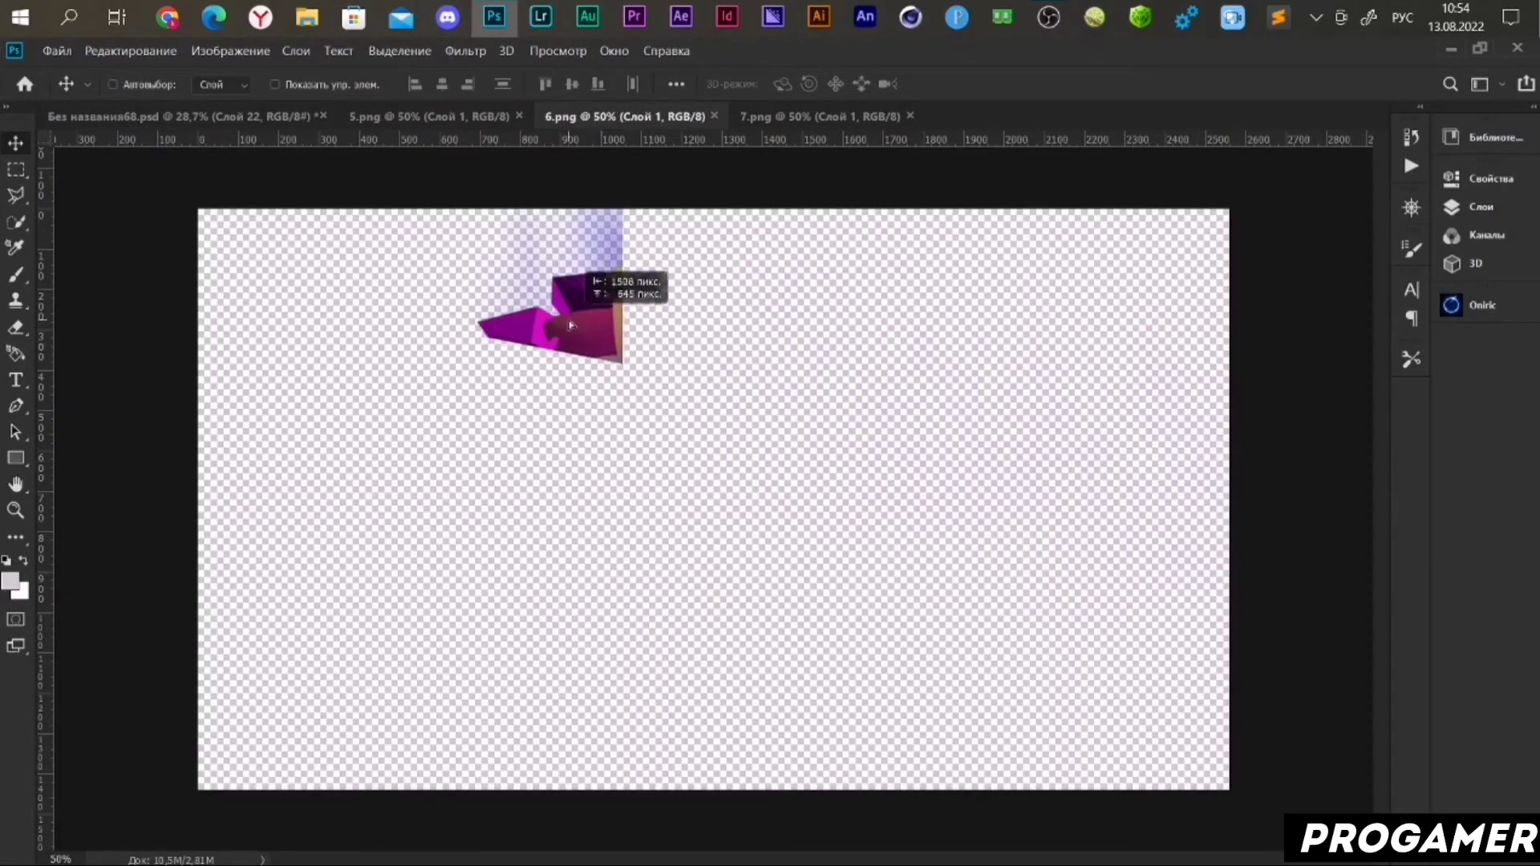
key("ctrl+z")
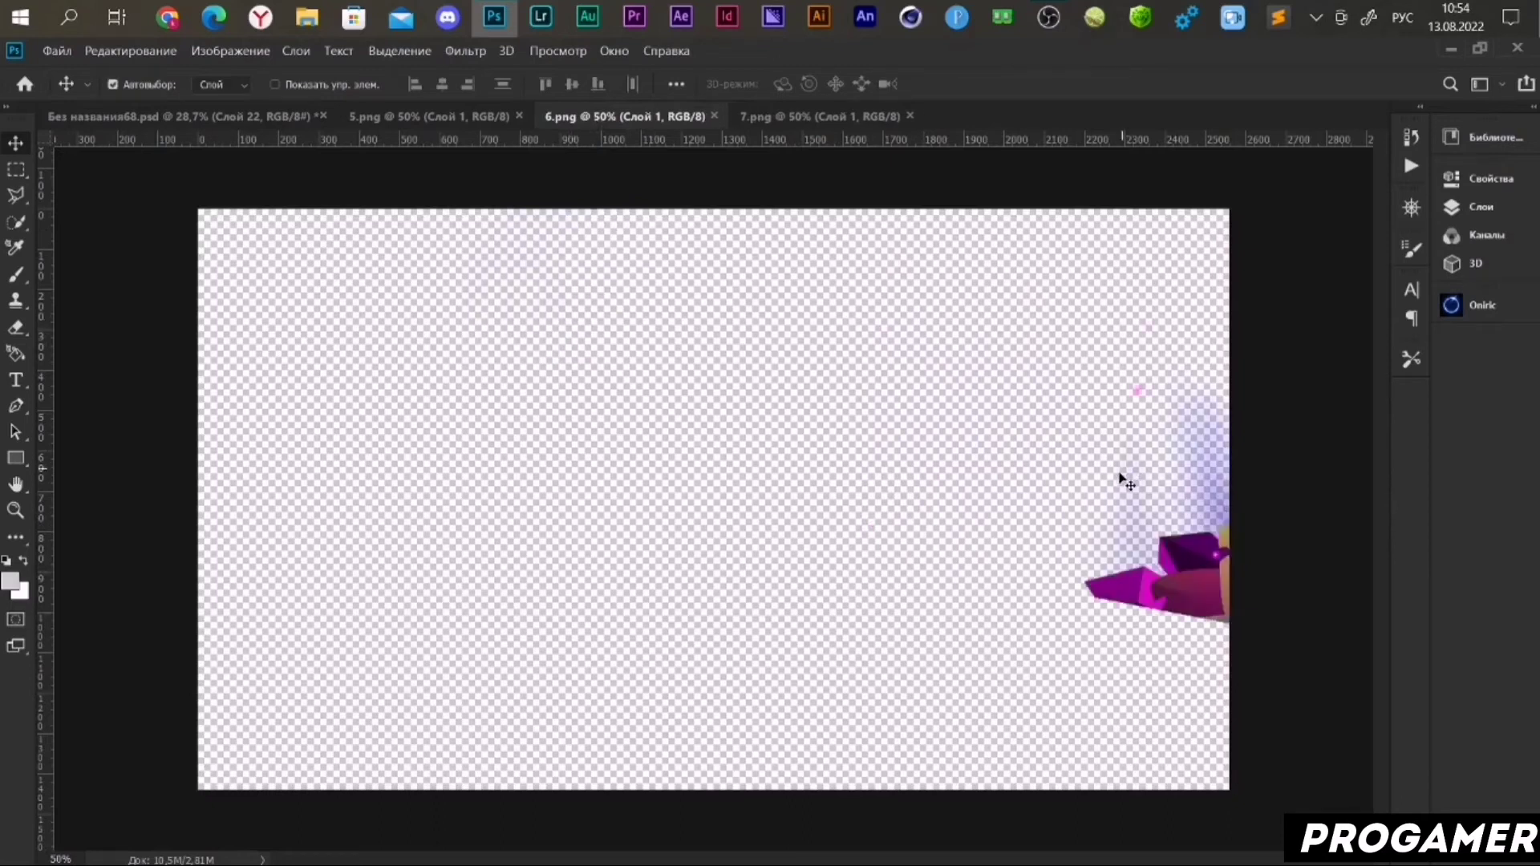
left_click_drag(1197, 588, 181, 121)
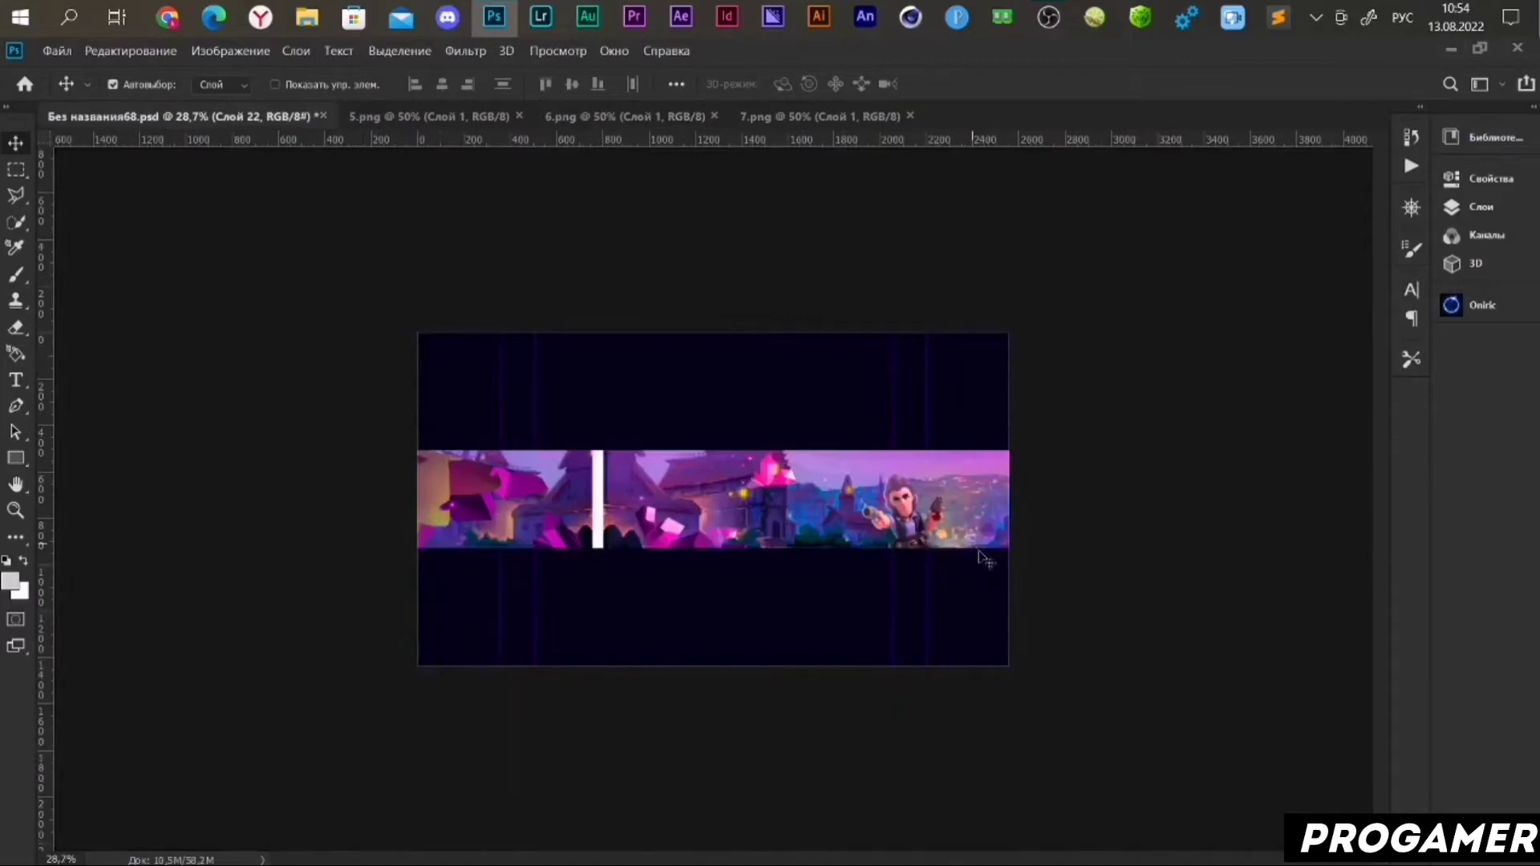
left_click_drag(181, 120, 992, 529)
key("ctrl+t")
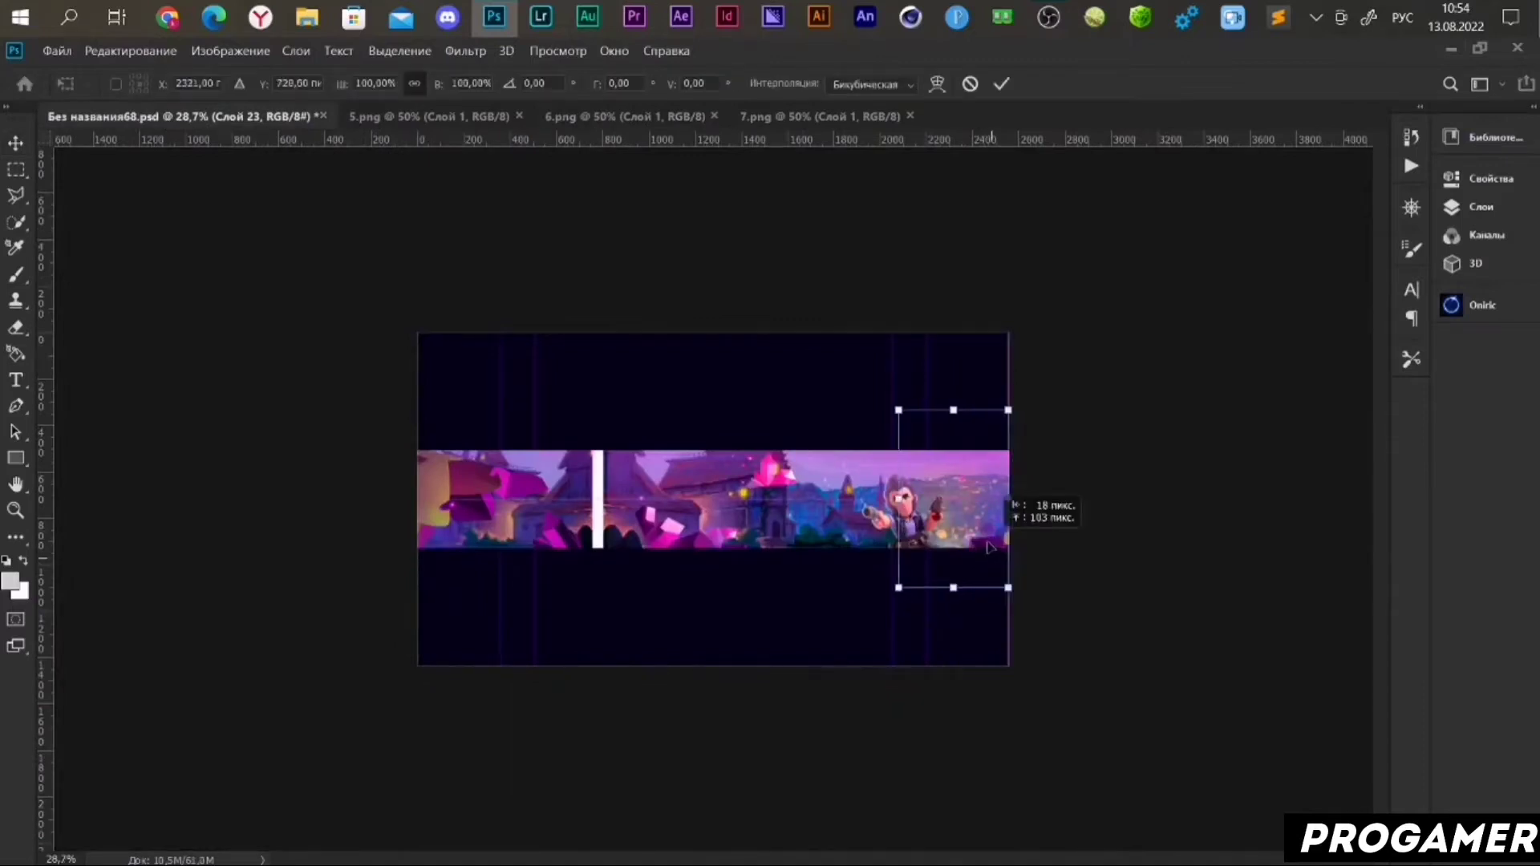
left_click(1001, 83)
left_click(766, 117)
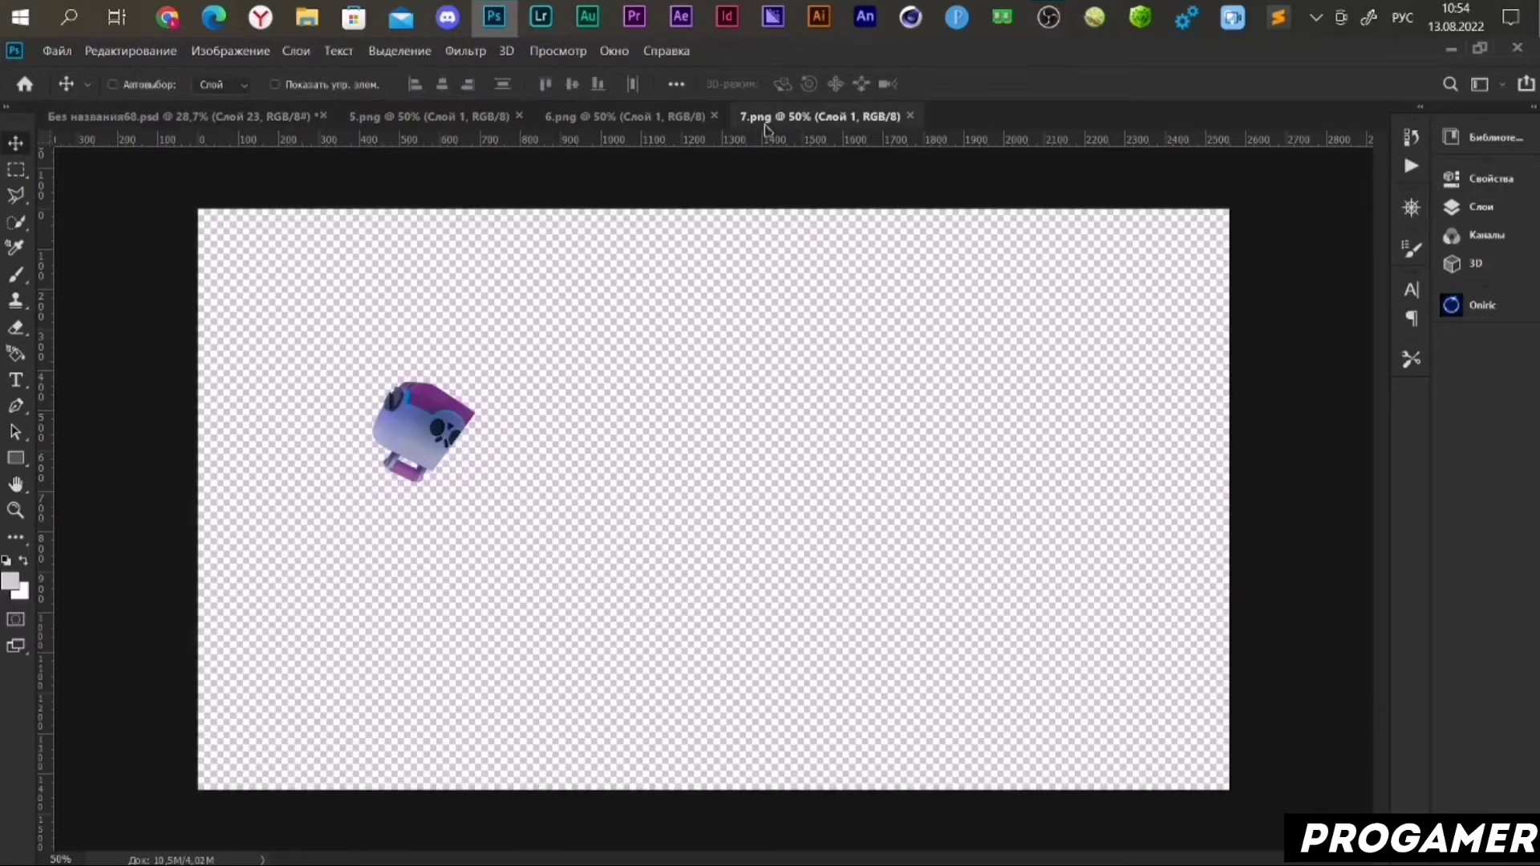
- Add 7.png's light box object to the banner's upper left, nudged slightly right
left_click_drag(442, 436, 433, 427)
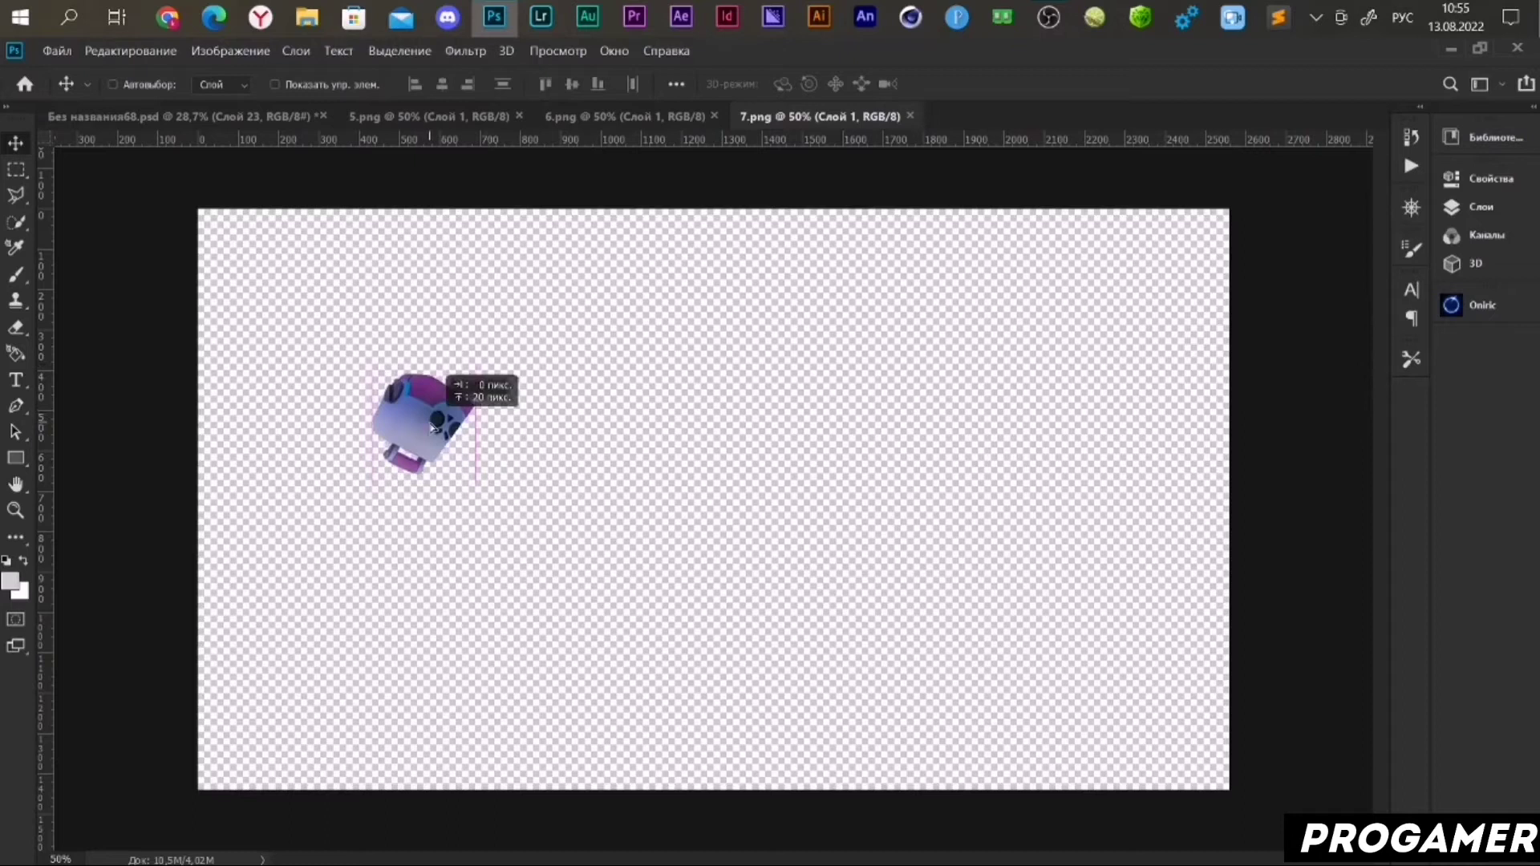
left_click_drag(431, 427, 434, 430)
key("ctrl+z")
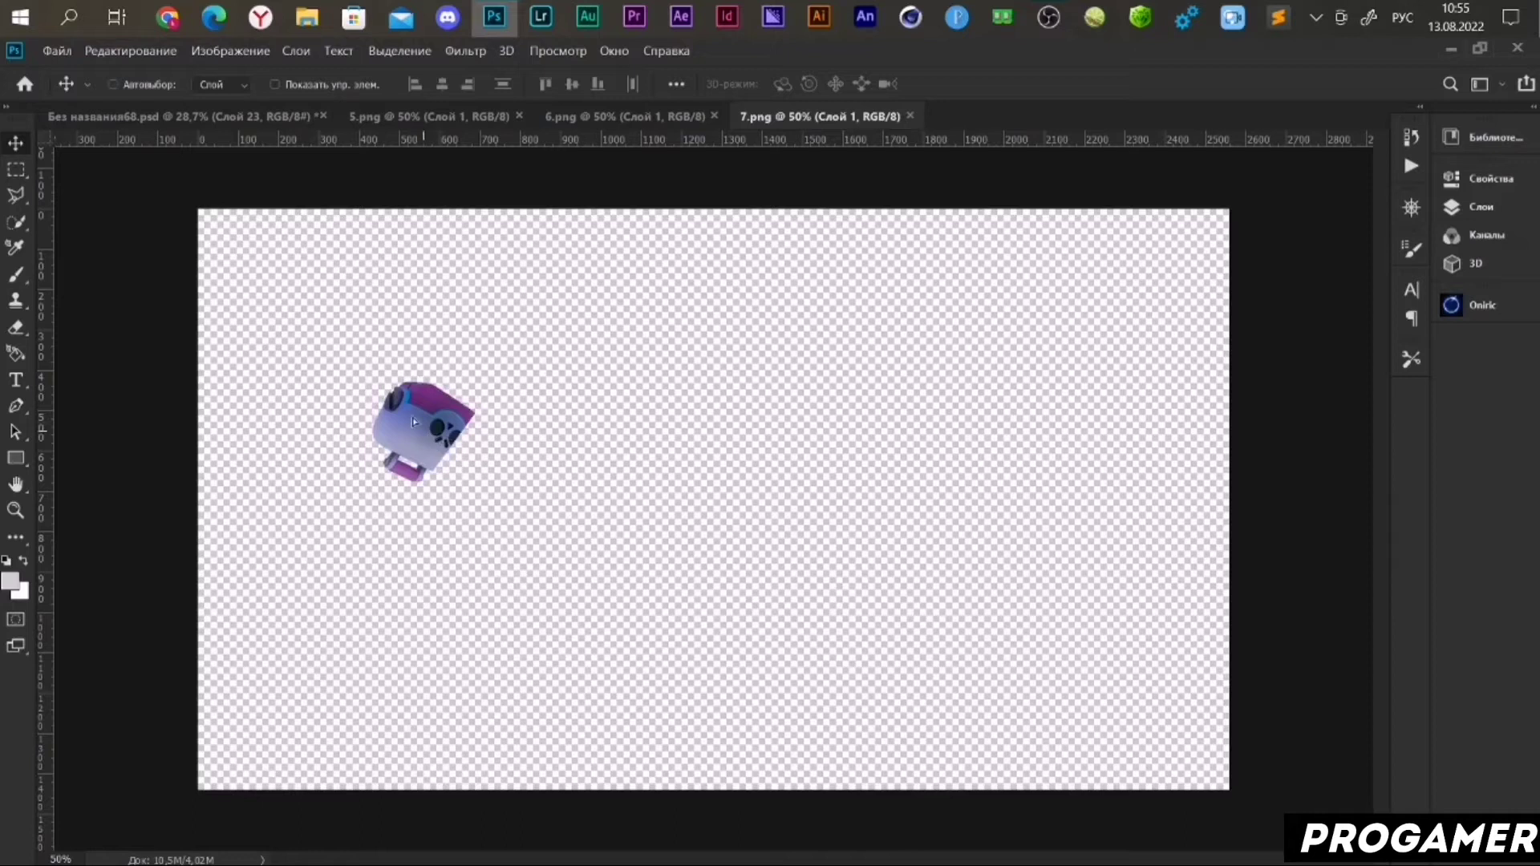
mouse_move(412, 417)
left_mouse_down()
mouse_move(235, 125)
mouse_move(476, 456)
left_mouse_up()
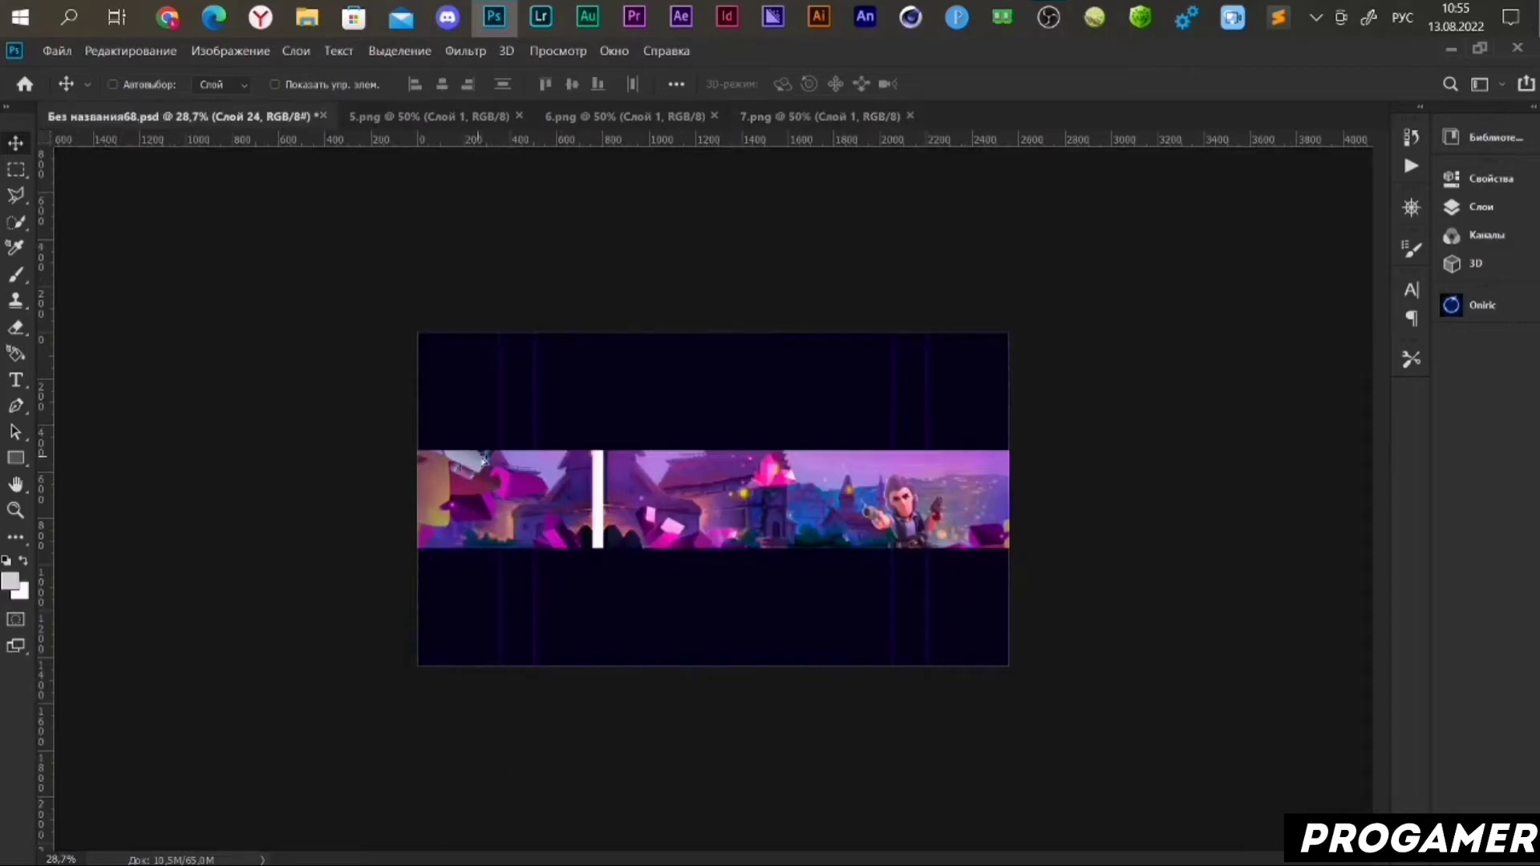
left_click_drag(483, 459, 520, 459)
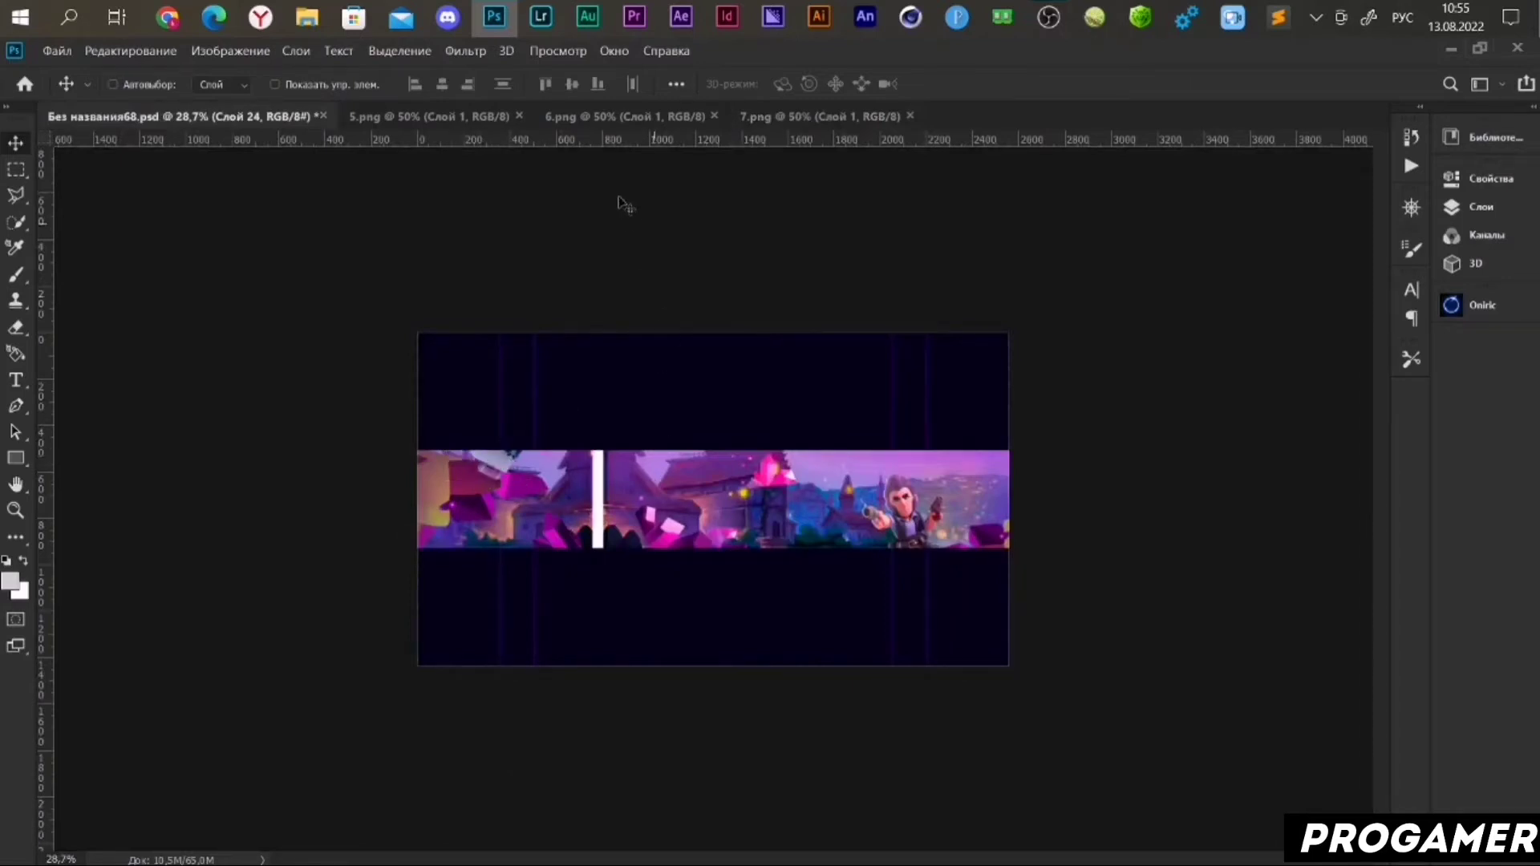
- Close the 5.png, 6.png and 7.png source images
left_click(518, 116)
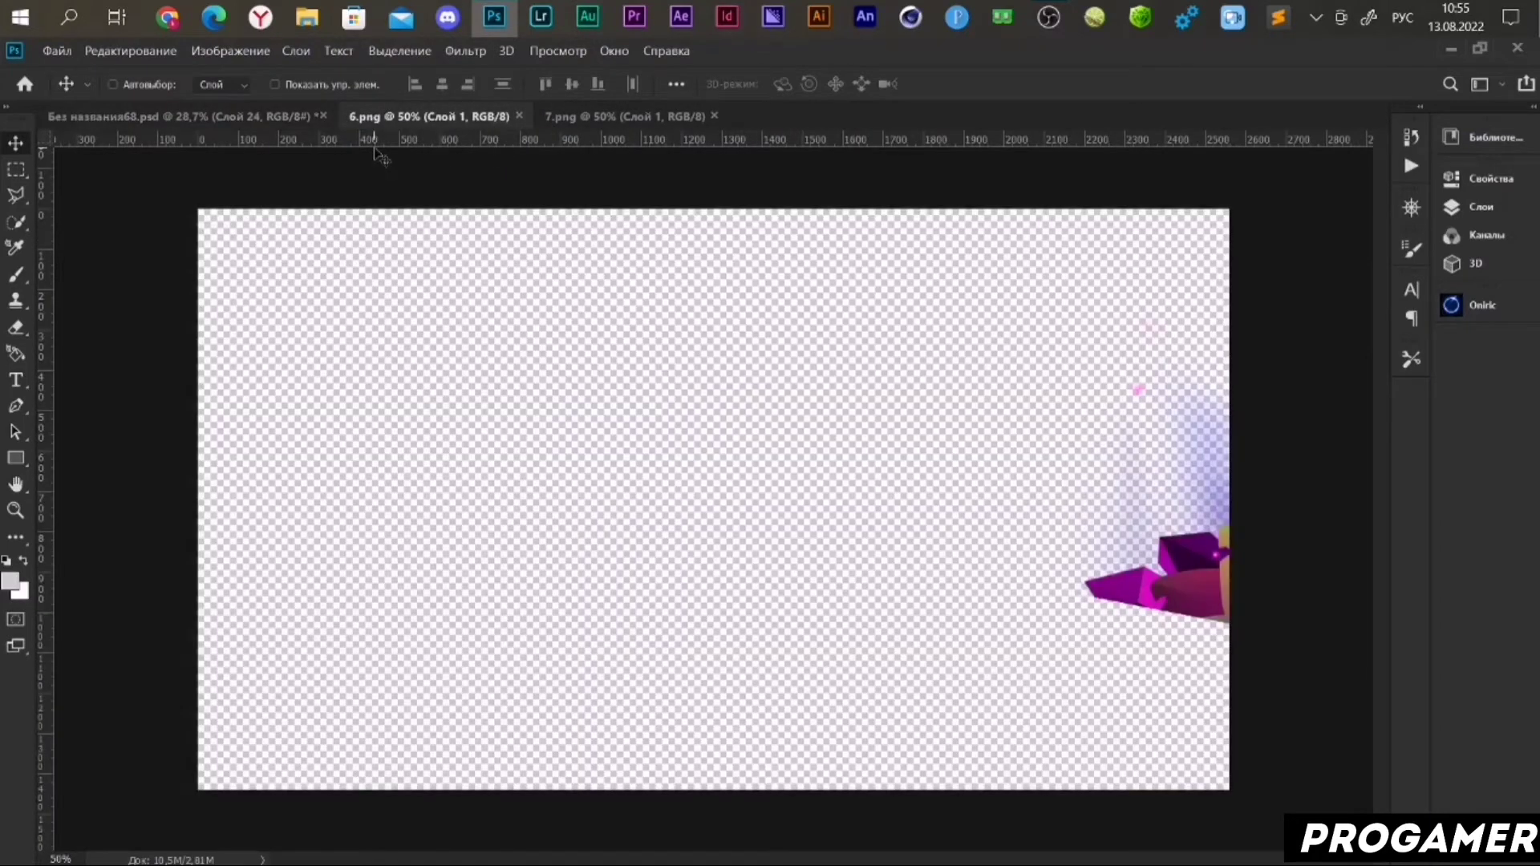
left_click(243, 116)
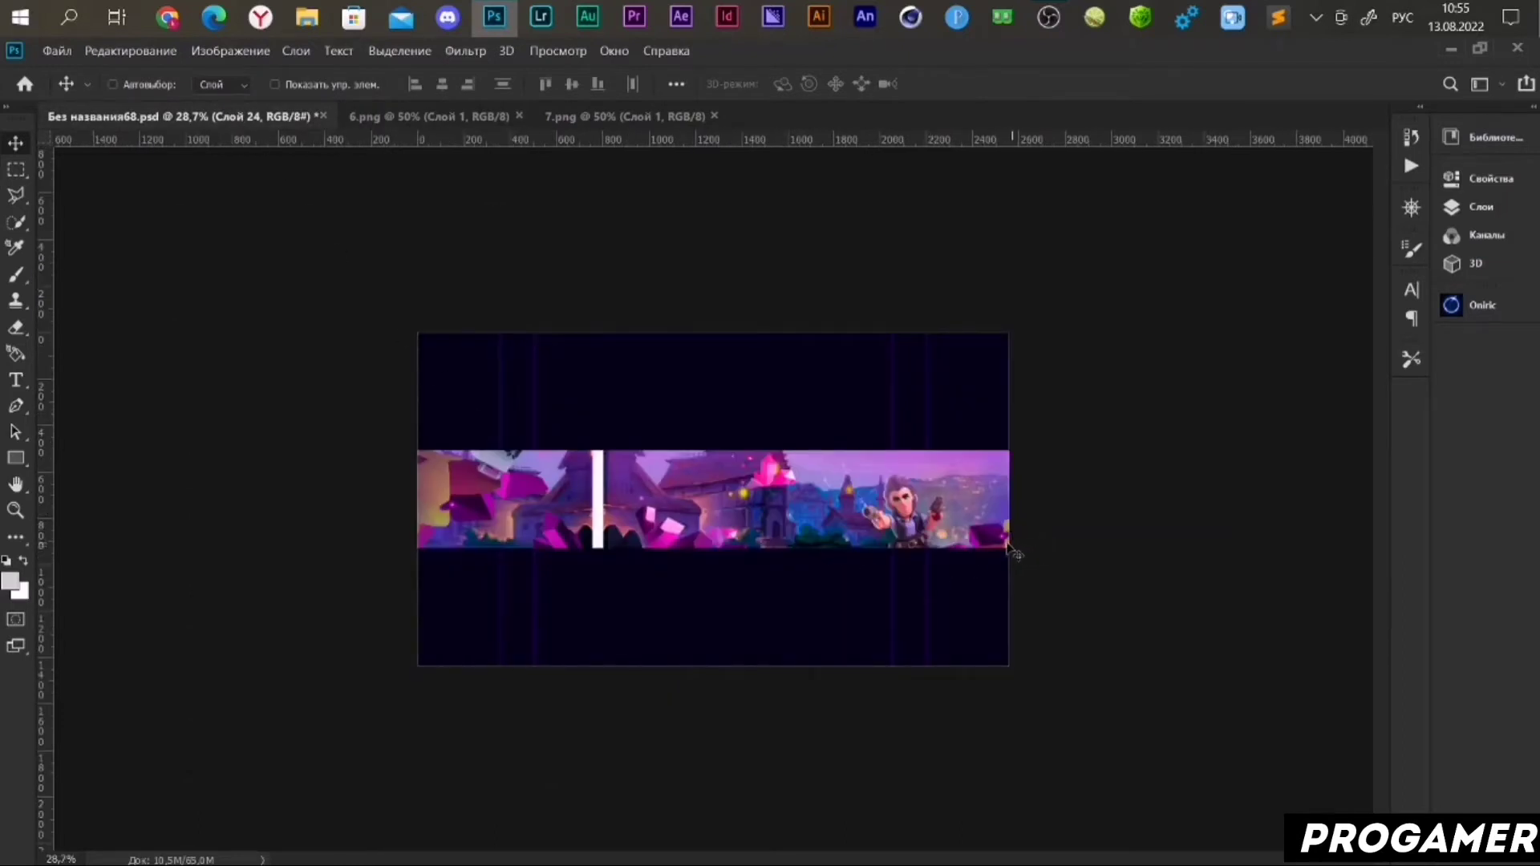
left_click(518, 117)
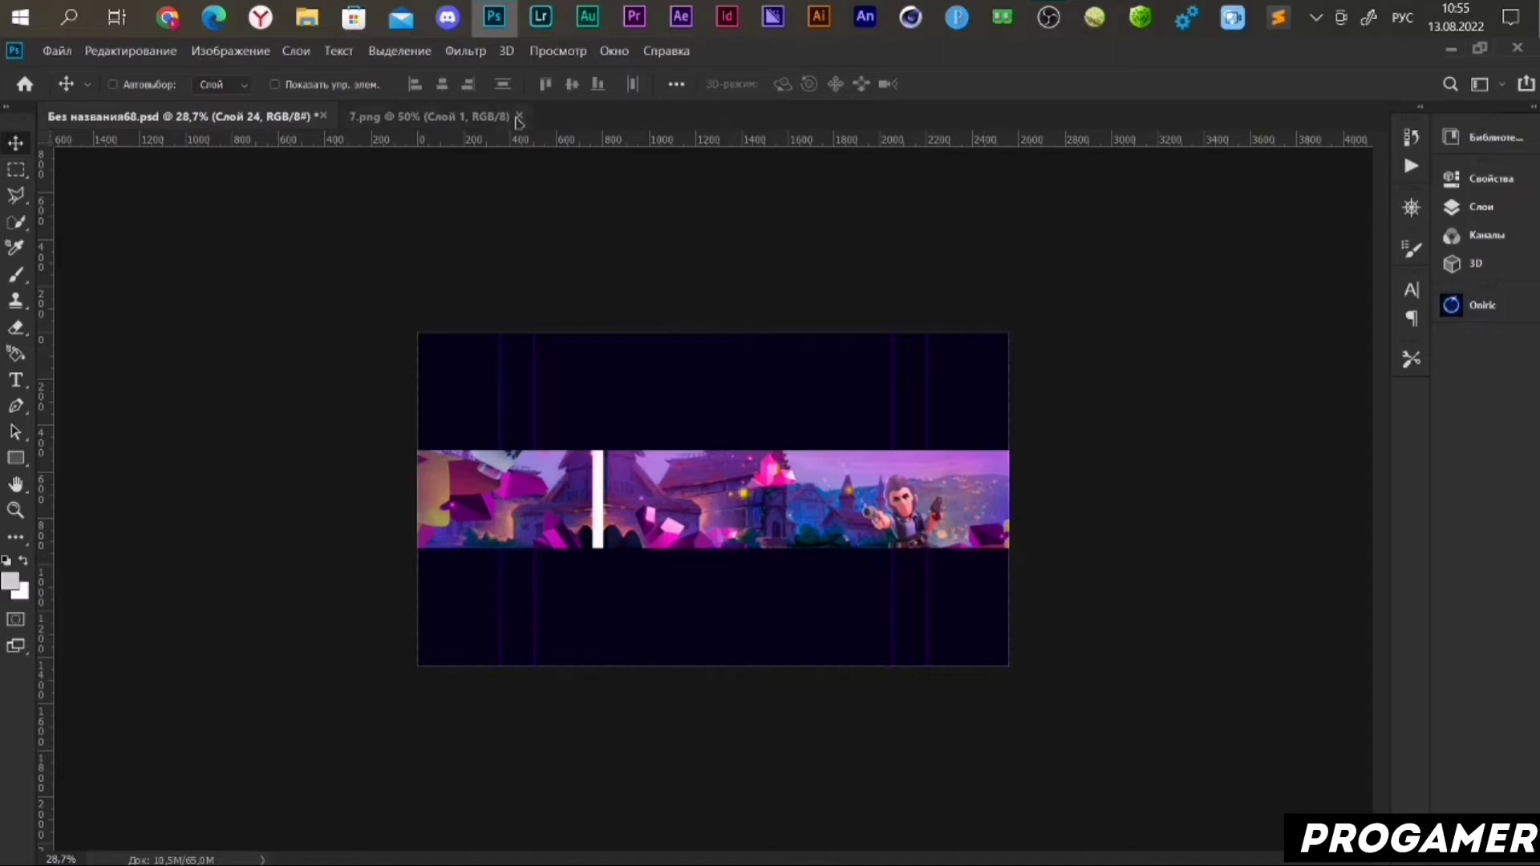
- Open 8.png, 9.png and 10.png together
left_click(48, 51)
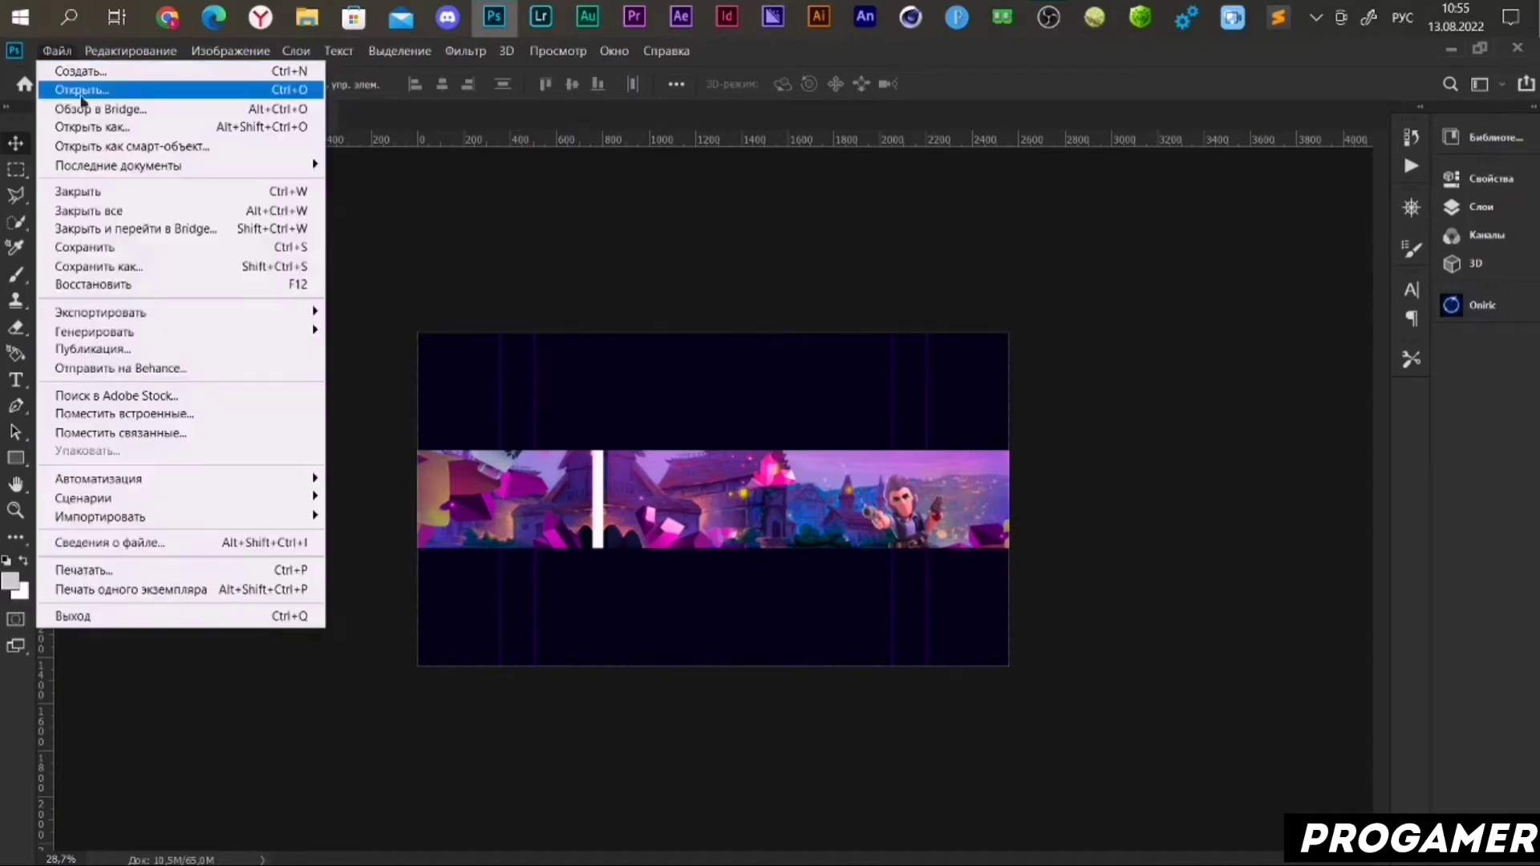
left_click(84, 89)
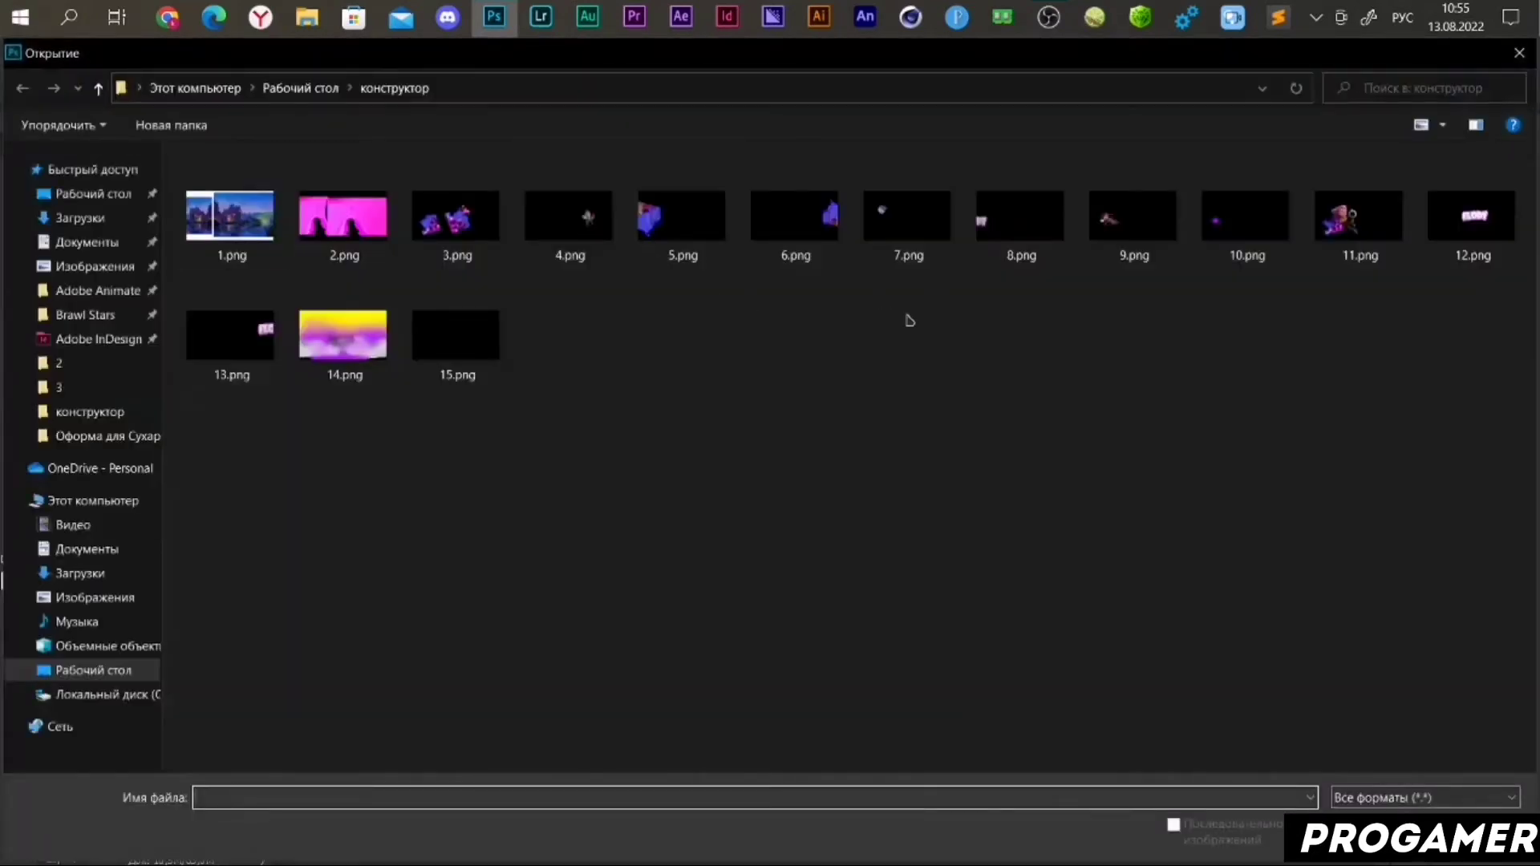
left_click_drag(985, 323, 1252, 241)
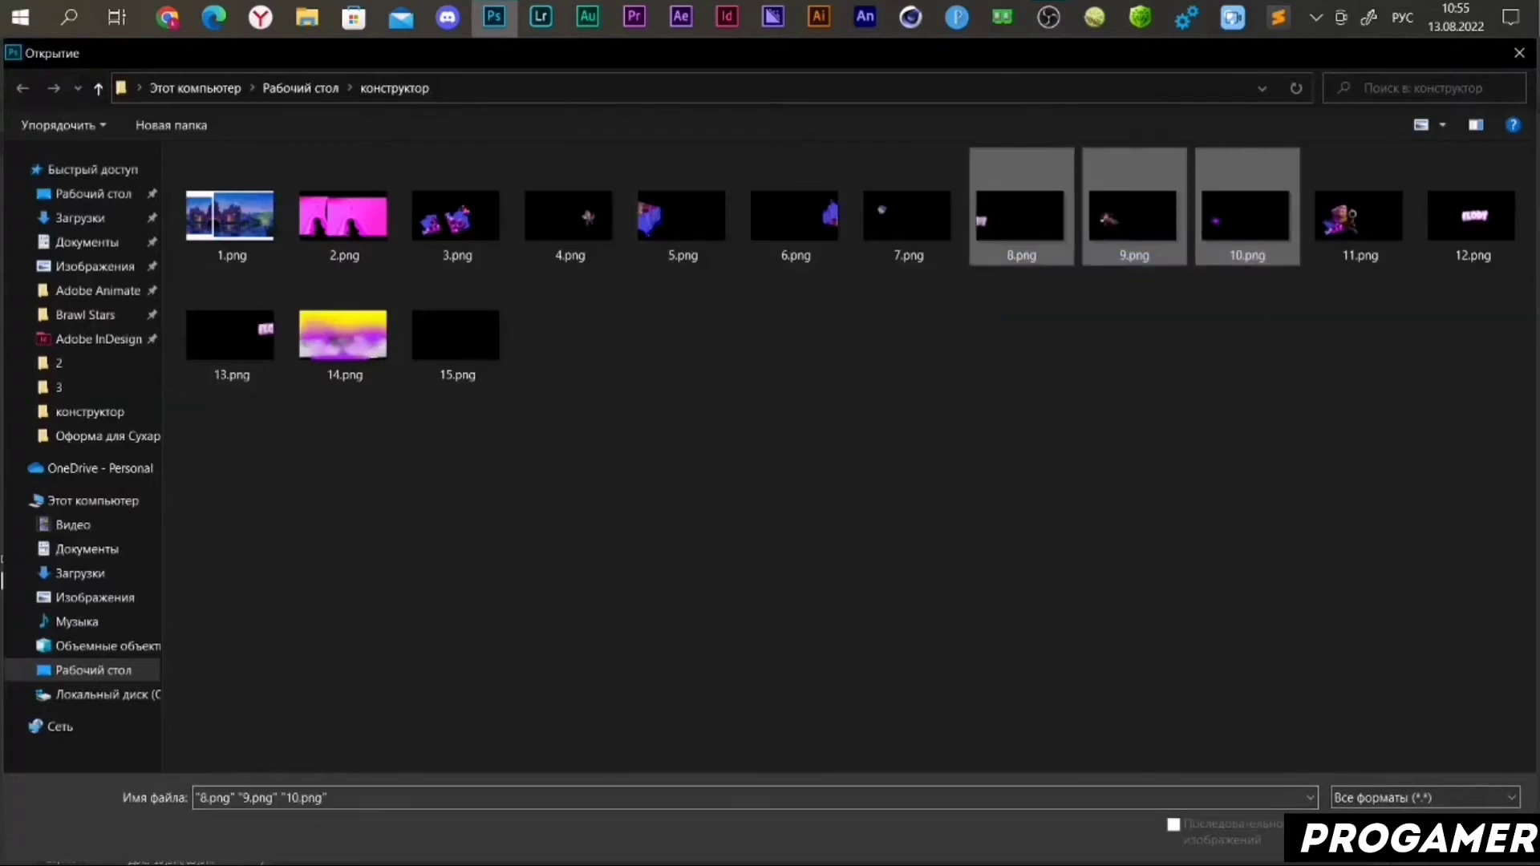
key("Return")
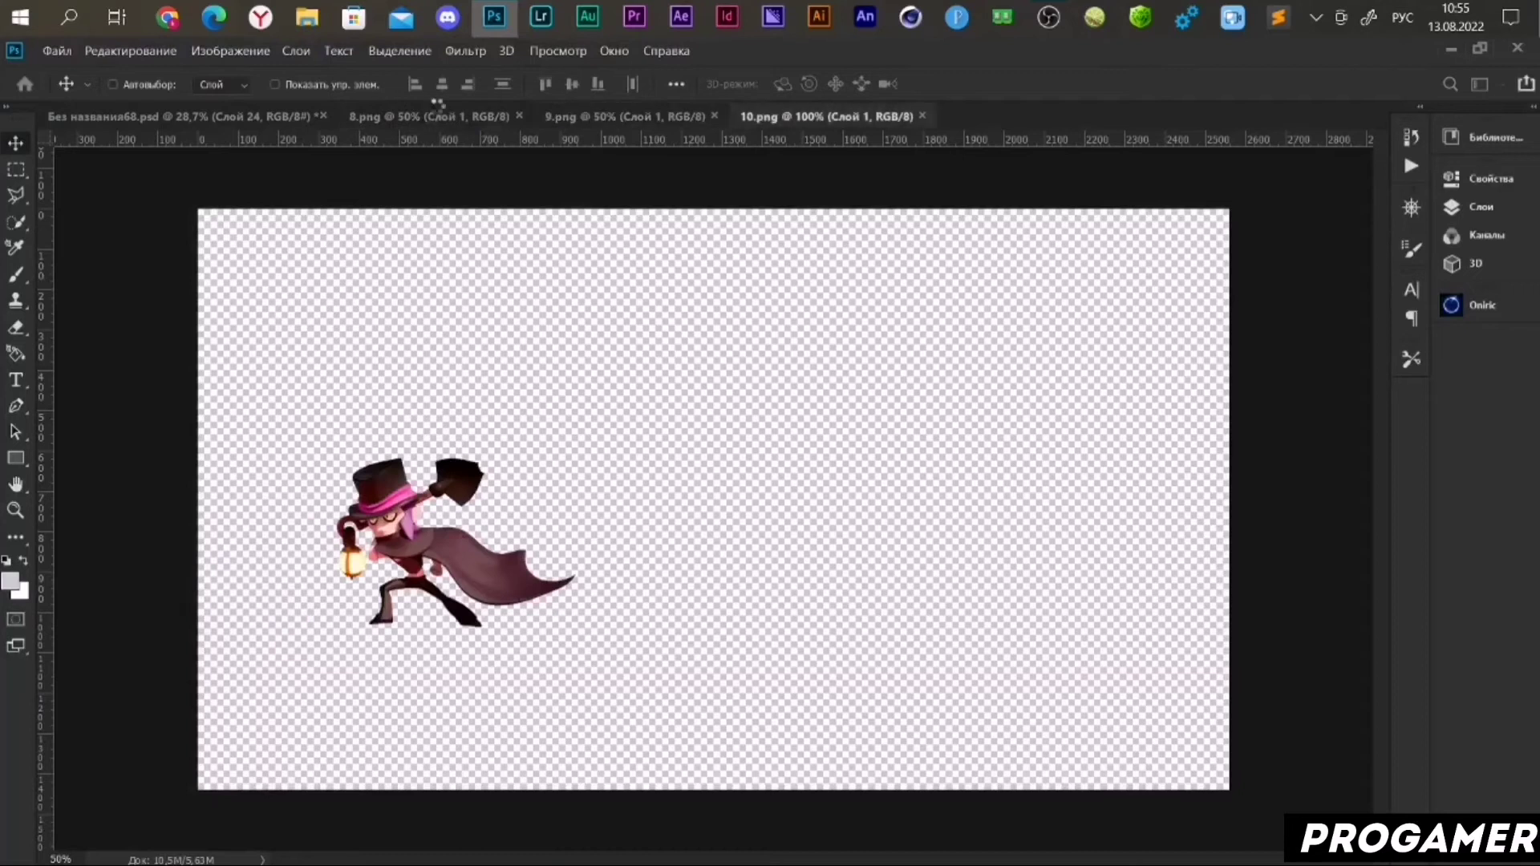
- Place 8.png's pink DY lettering at the banner strip's left edge
left_click(441, 118)
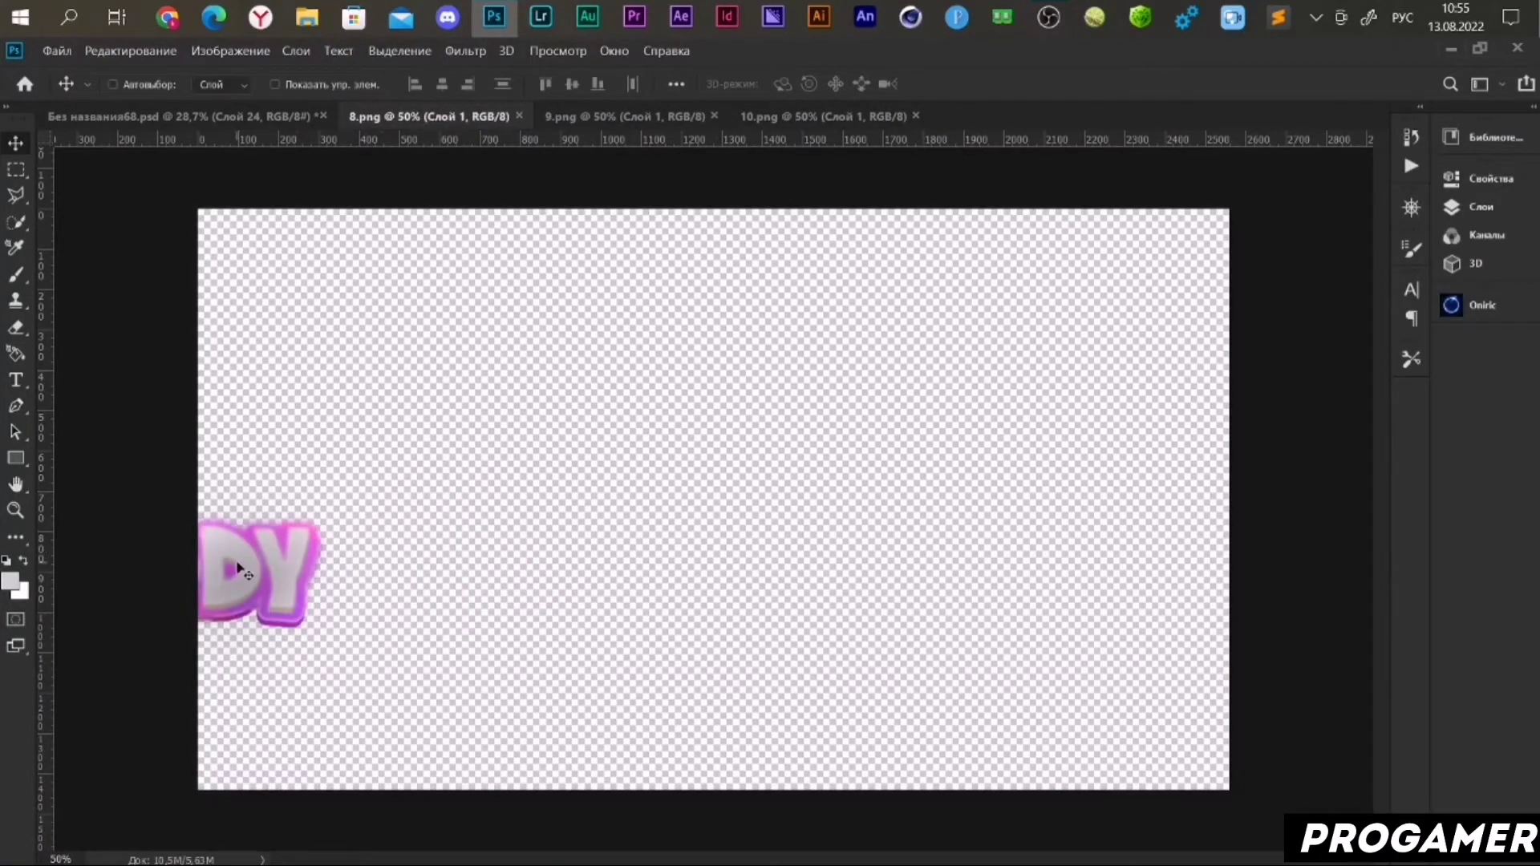
mouse_move(241, 571)
left_mouse_down()
mouse_move(161, 128)
mouse_move(317, 504)
left_mouse_up()
left_click_drag(473, 532, 436, 539)
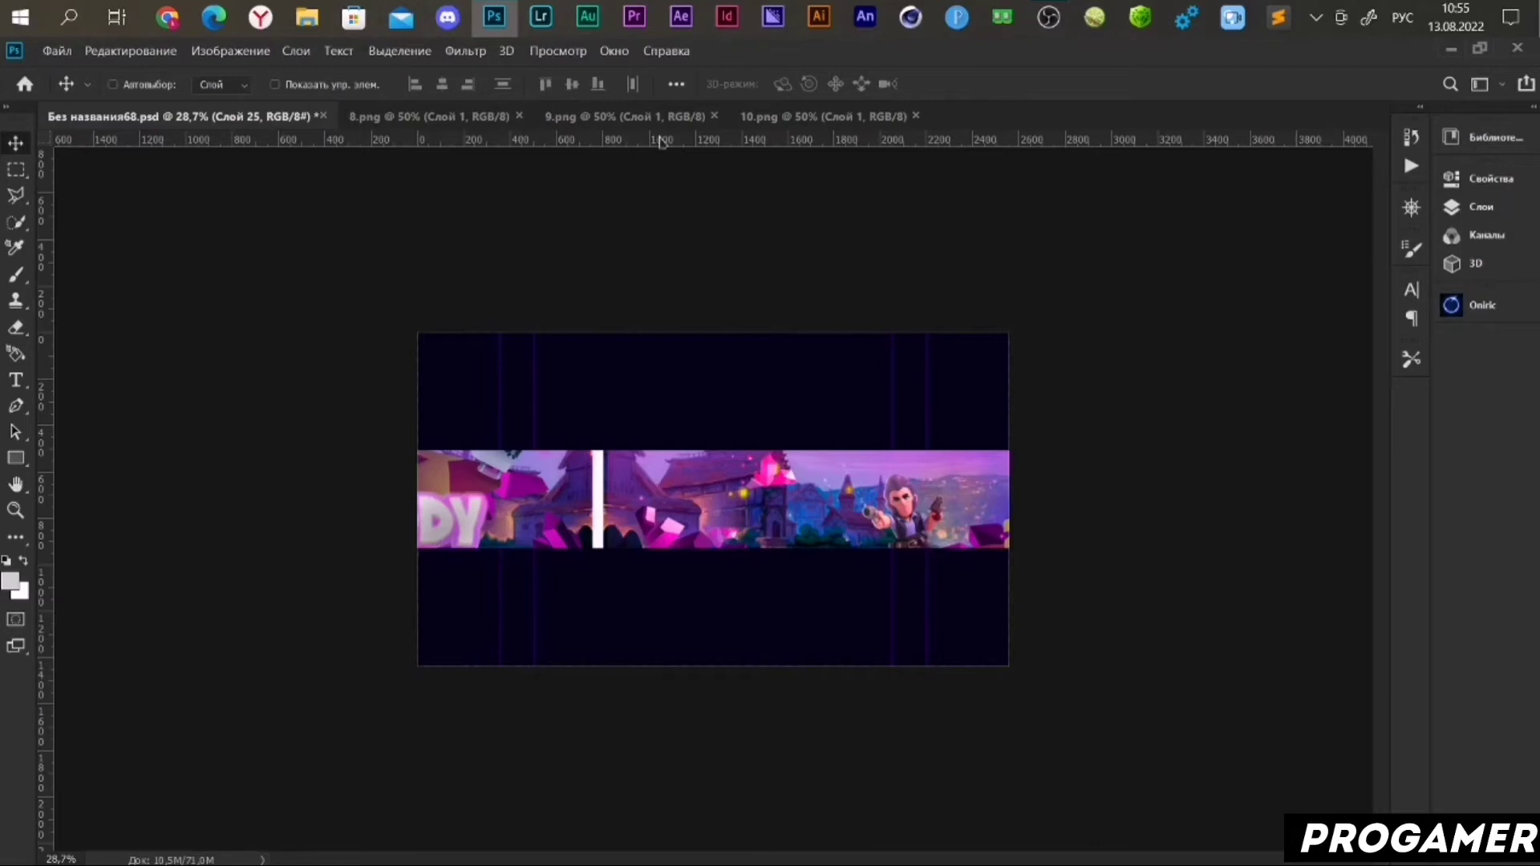
- Place 9.png's top-hatted character on the banner's left side
left_click(630, 116)
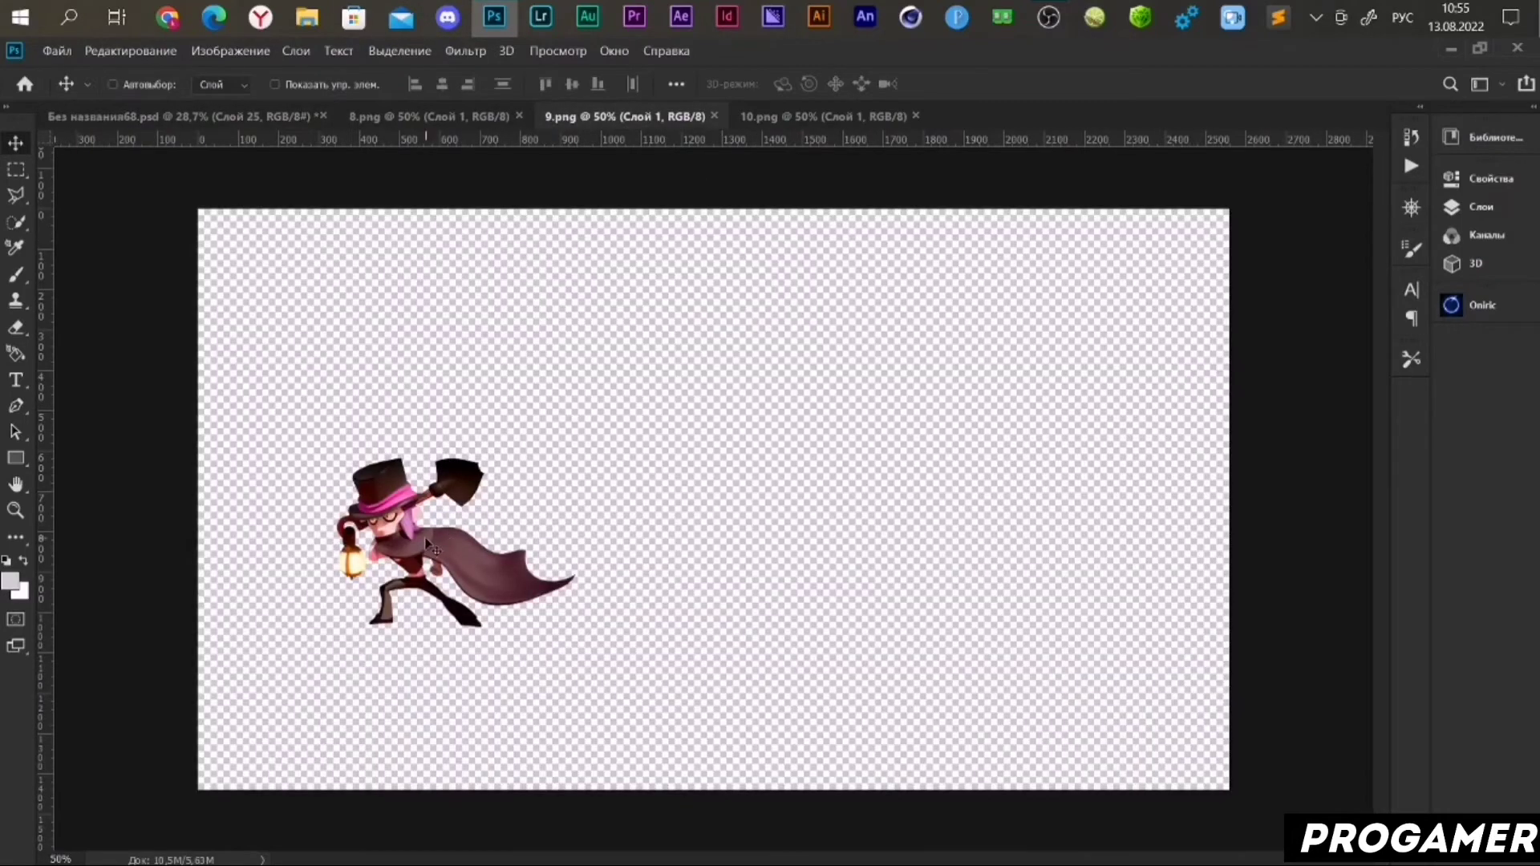
mouse_move(423, 533)
left_mouse_down()
mouse_move(244, 144)
mouse_move(251, 124)
mouse_move(535, 550)
mouse_move(550, 529)
left_mouse_up()
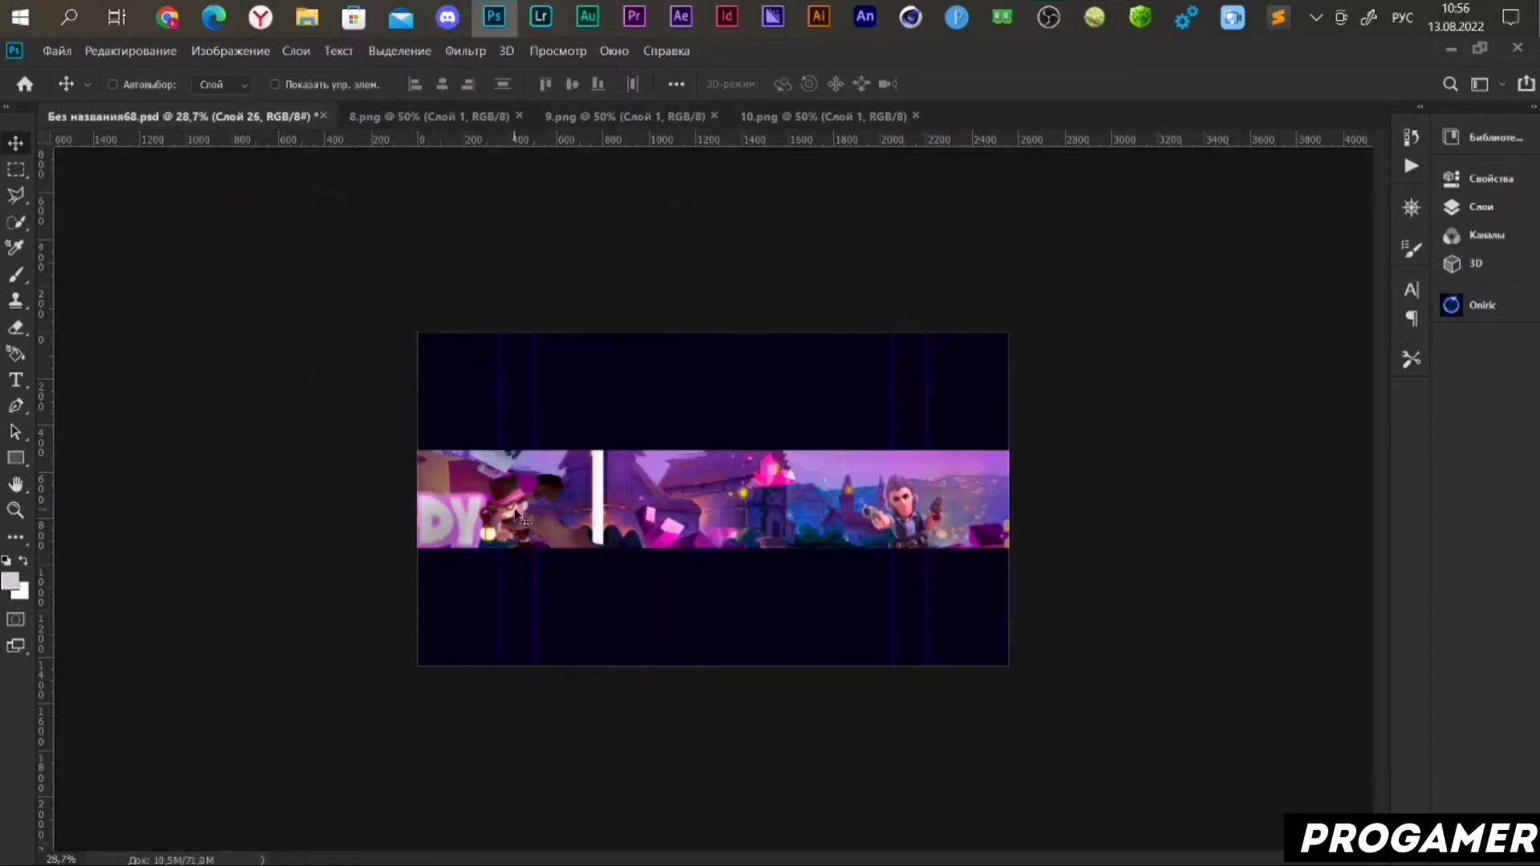
left_click_drag(547, 522, 533, 512)
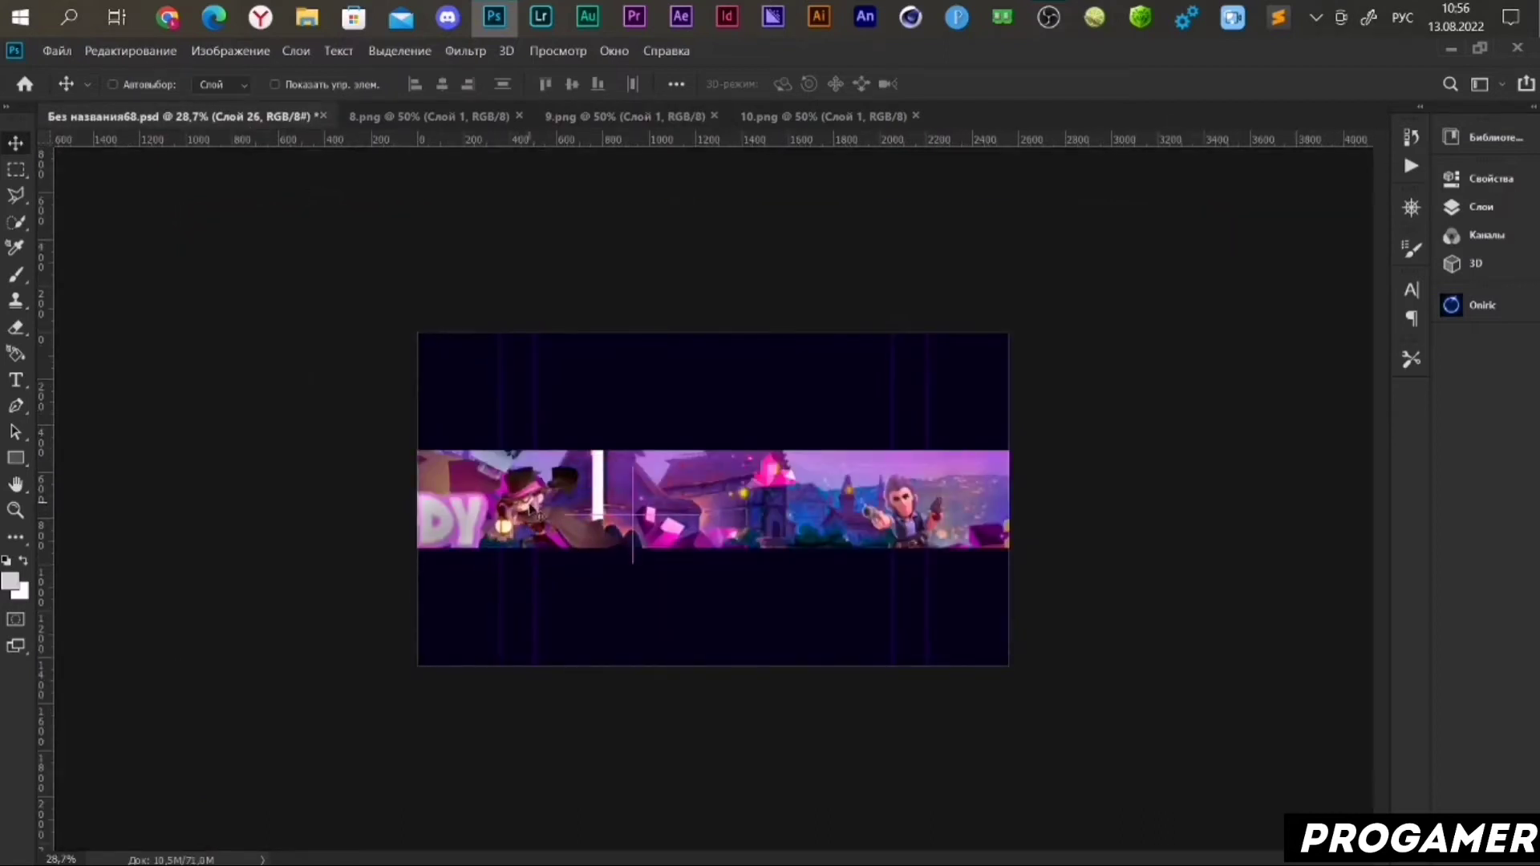
- Add 10.png's pink glow near the DY lettering and close 8.png, 9.png and 10.png
left_click(625, 117)
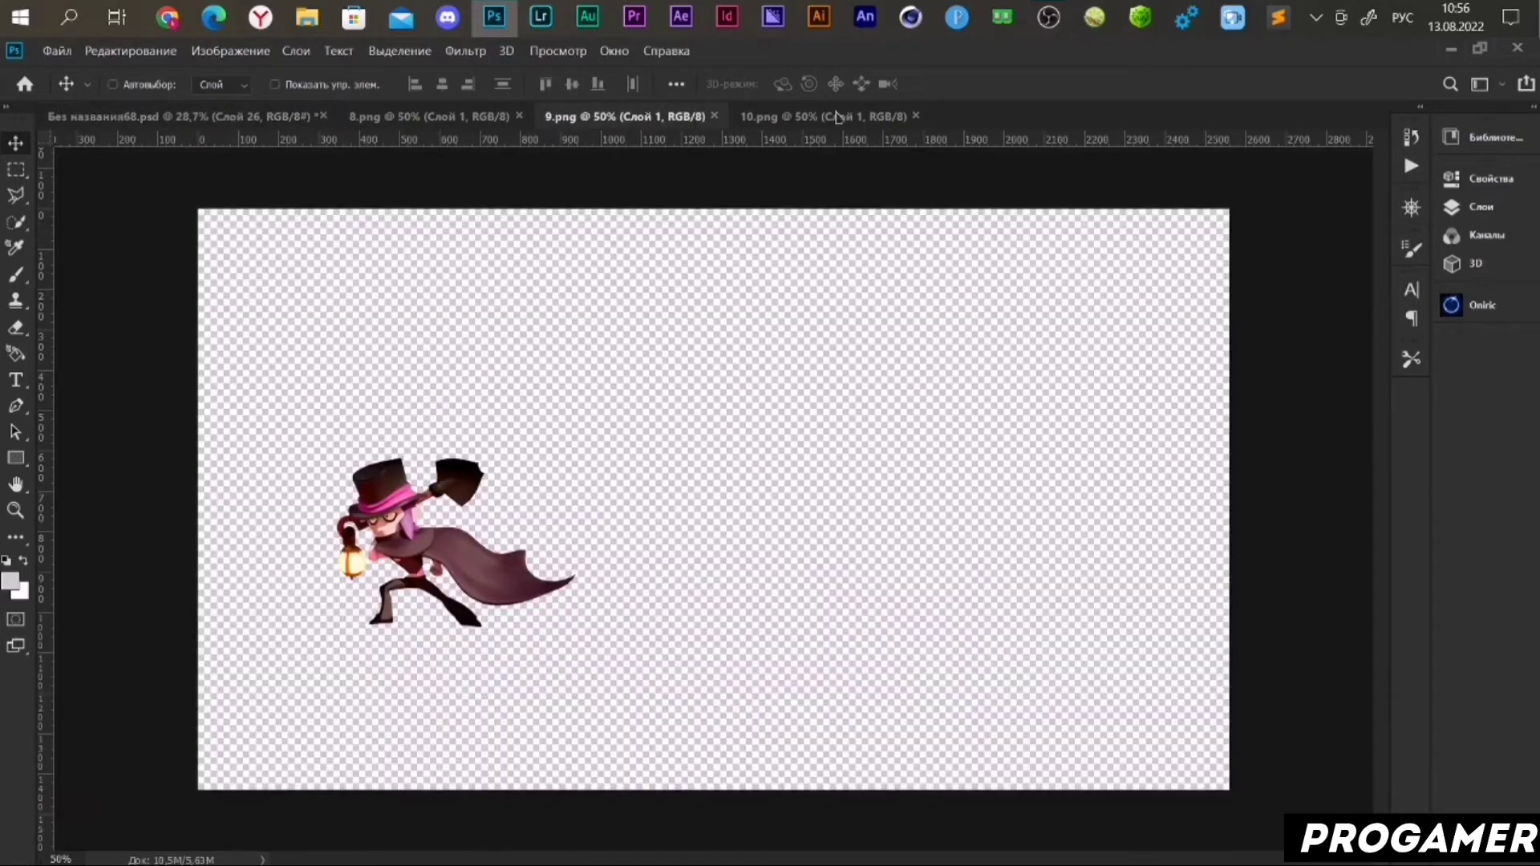
left_click(822, 116)
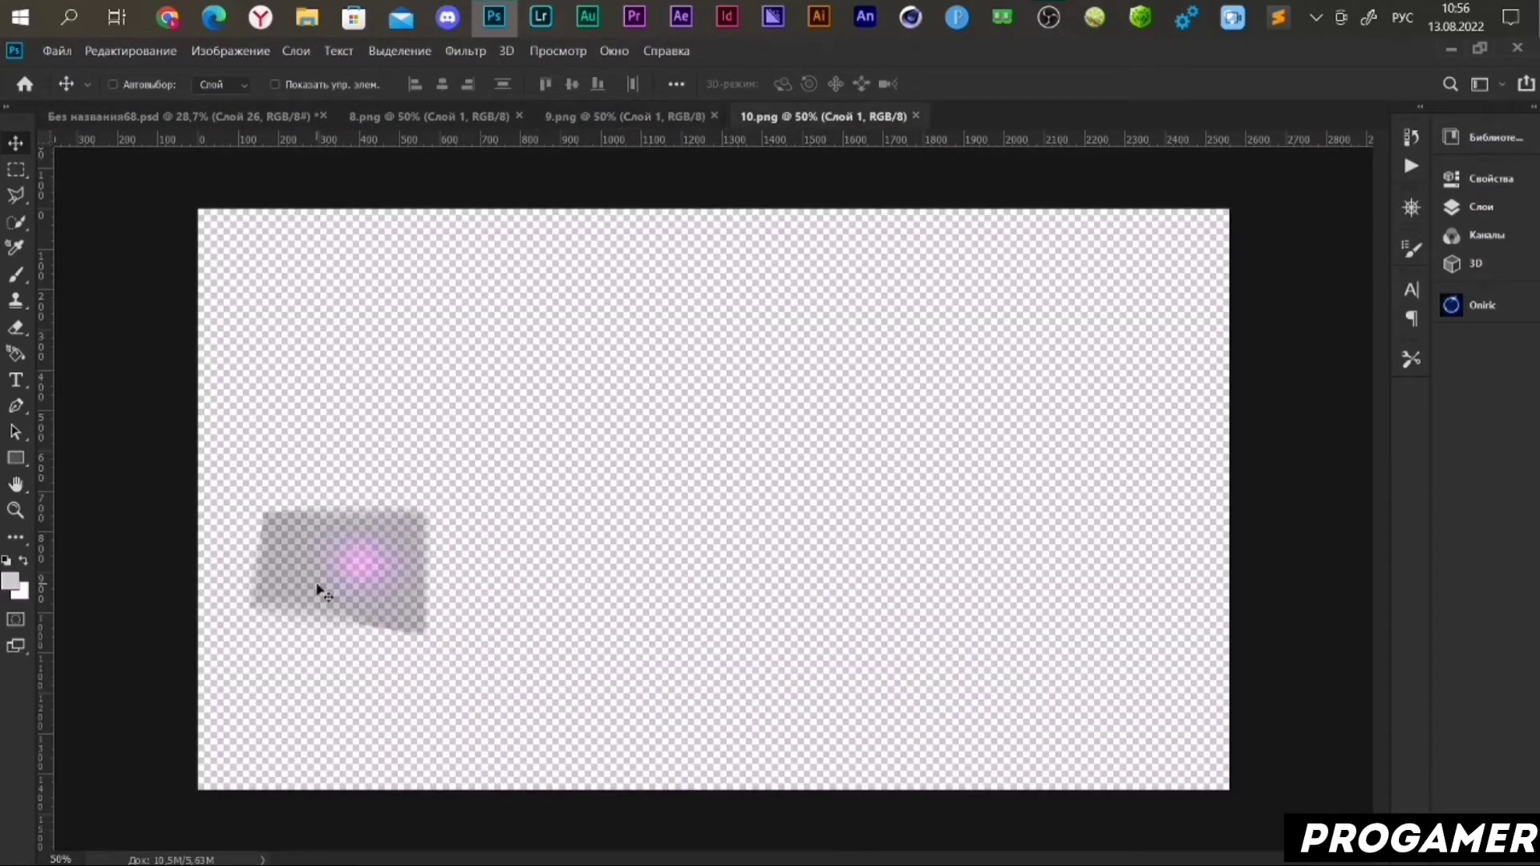
mouse_move(318, 585)
left_mouse_down()
mouse_move(203, 127)
mouse_move(523, 520)
mouse_move(517, 567)
mouse_move(558, 574)
left_mouse_up()
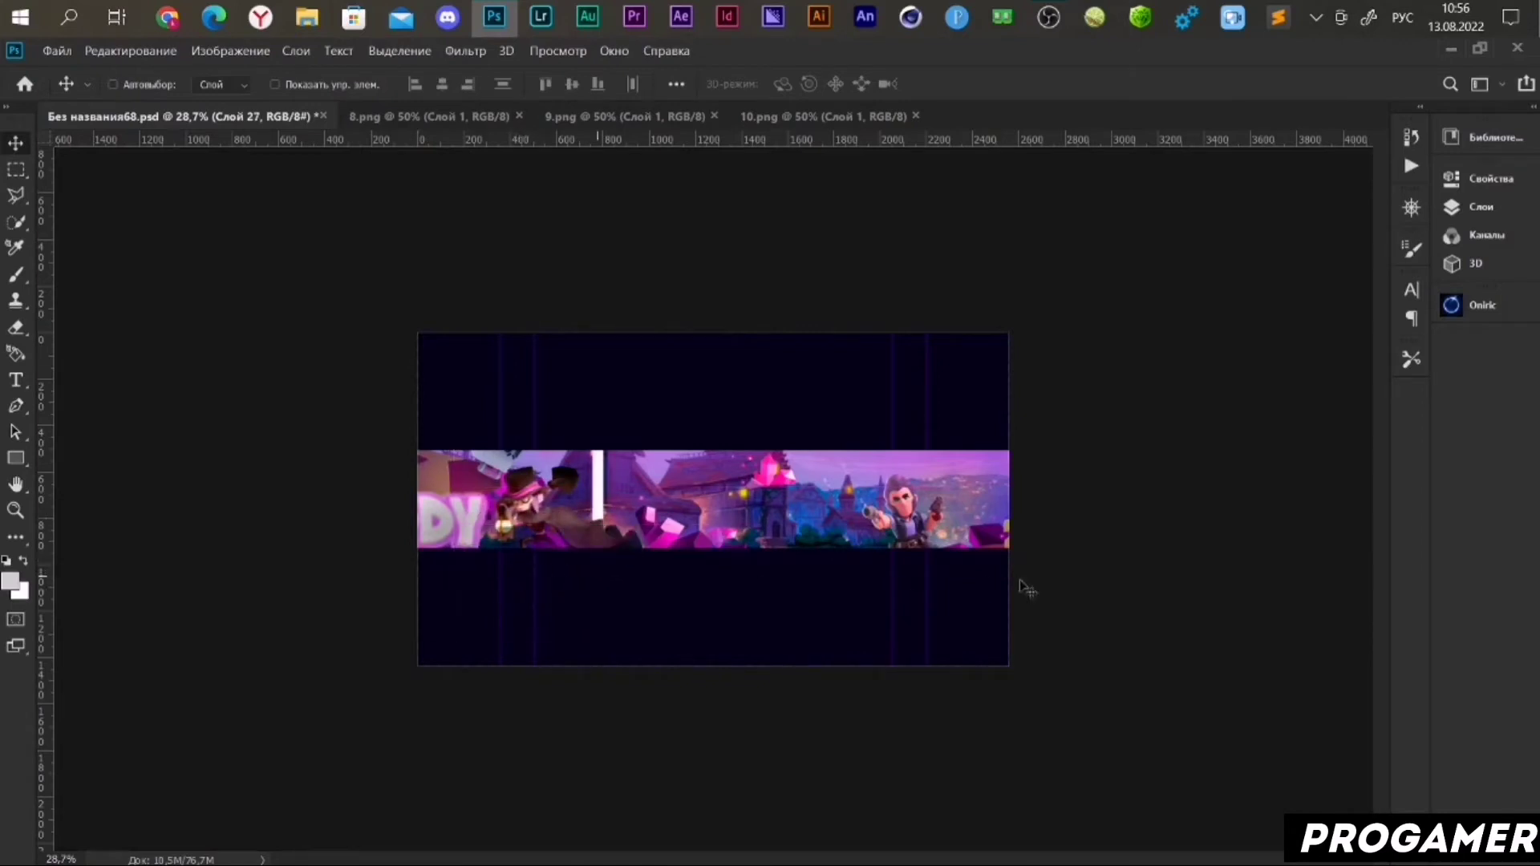
left_click(518, 118)
left_click(519, 117)
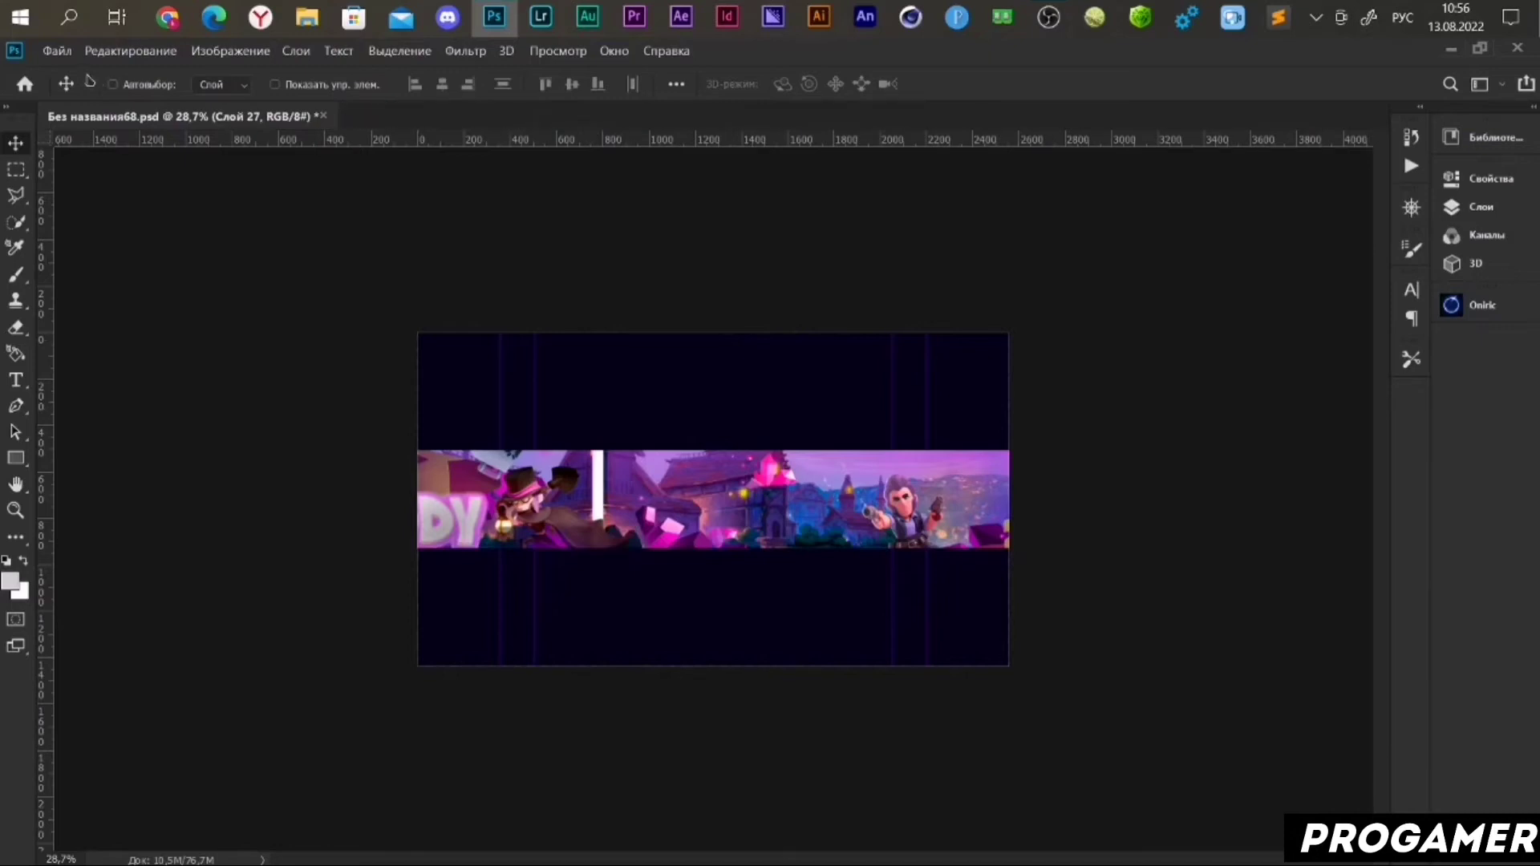
- Open 11.png and 12.png and place 11.png's shotgun character at the banner's left-centre
left_click(57, 51)
left_click(88, 95)
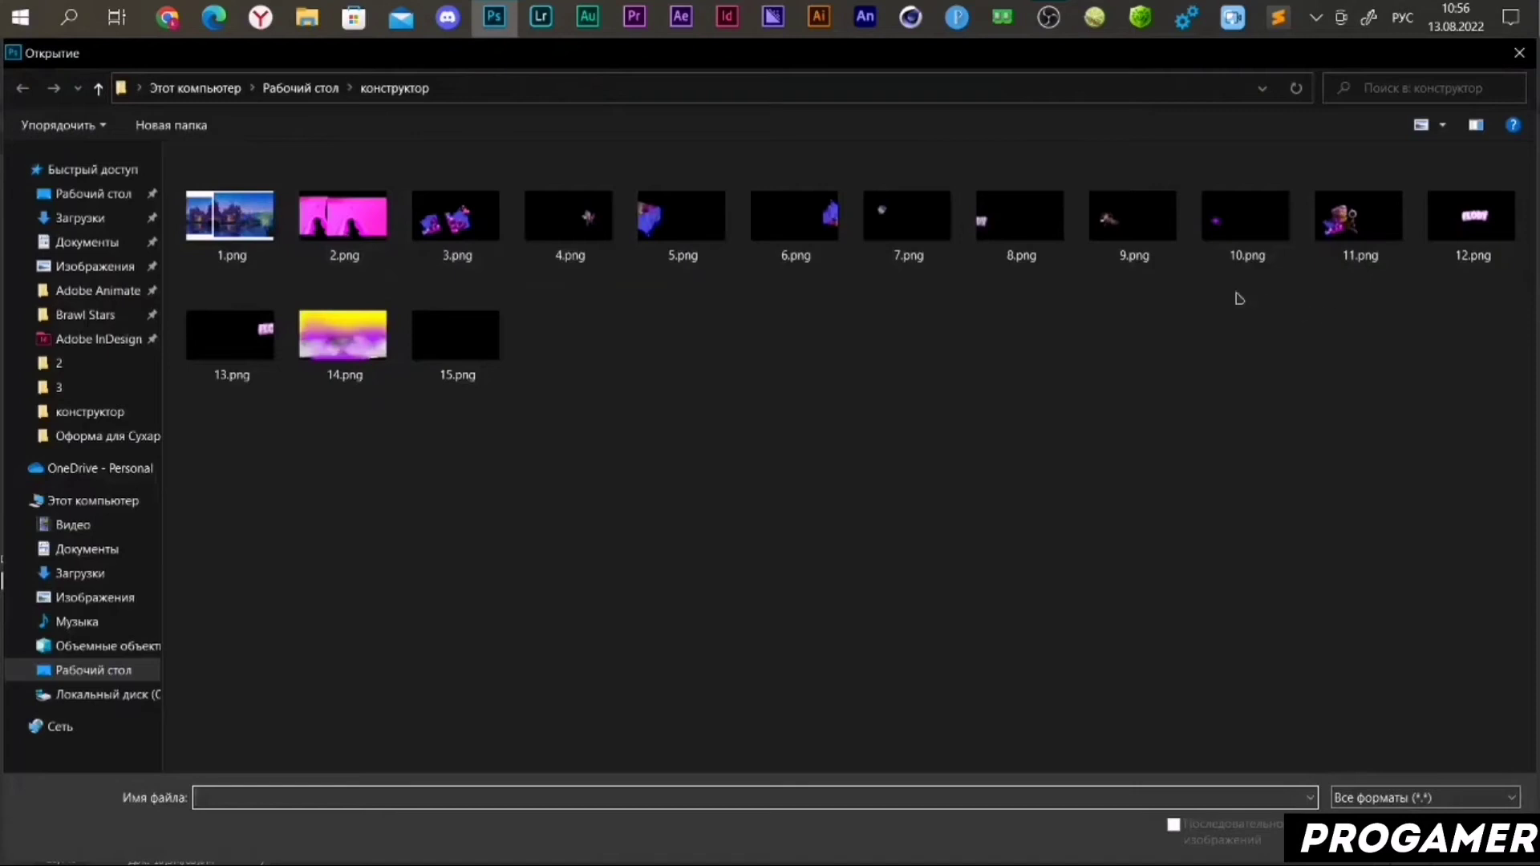
mouse_move(1343, 327)
left_mouse_down()
mouse_move(1512, 278)
mouse_move(1510, 243)
left_mouse_up()
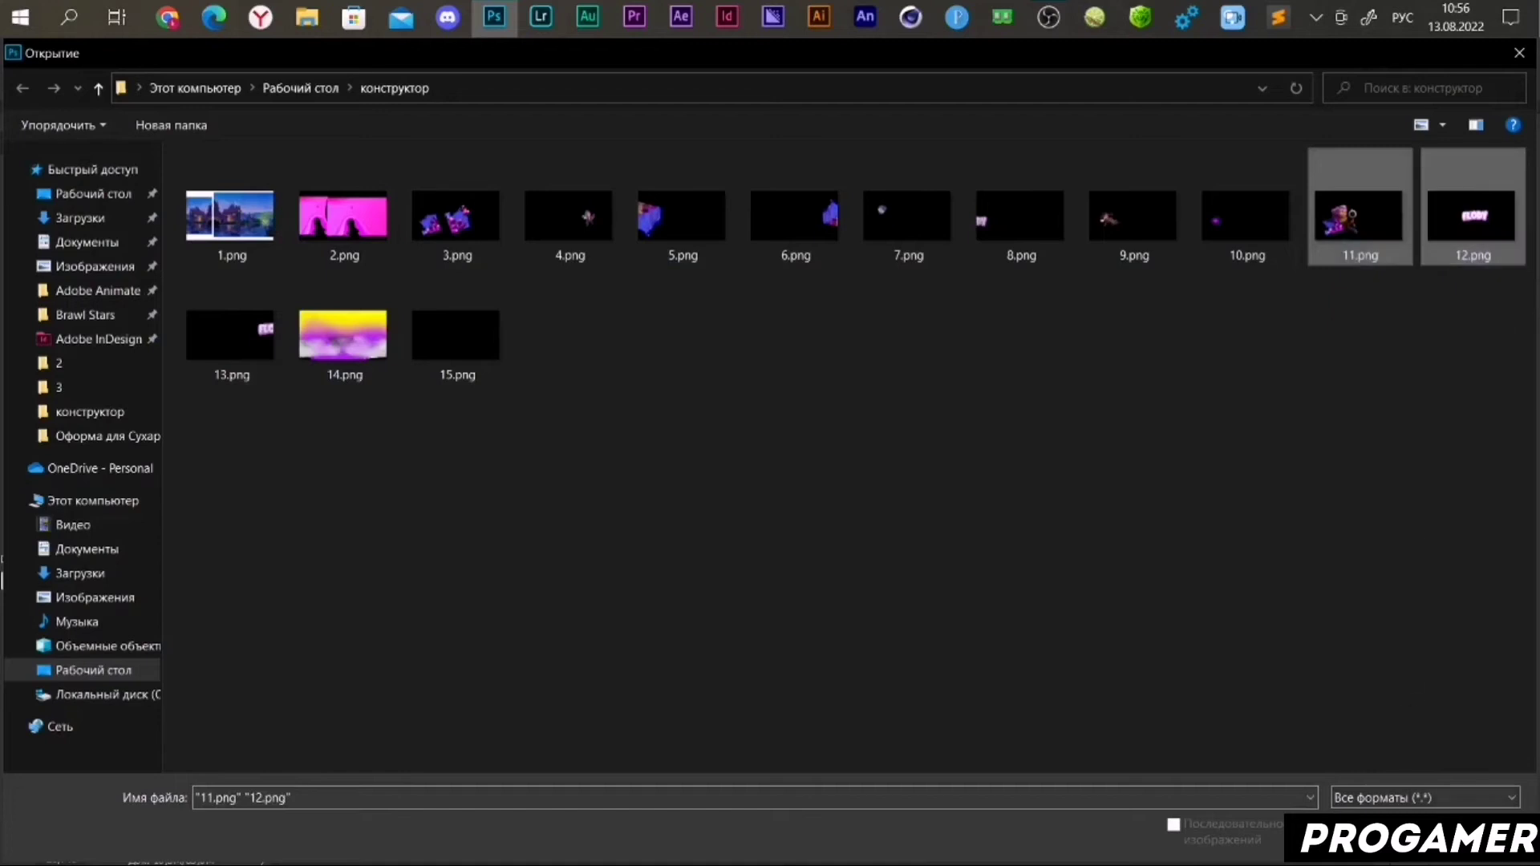
key("Return")
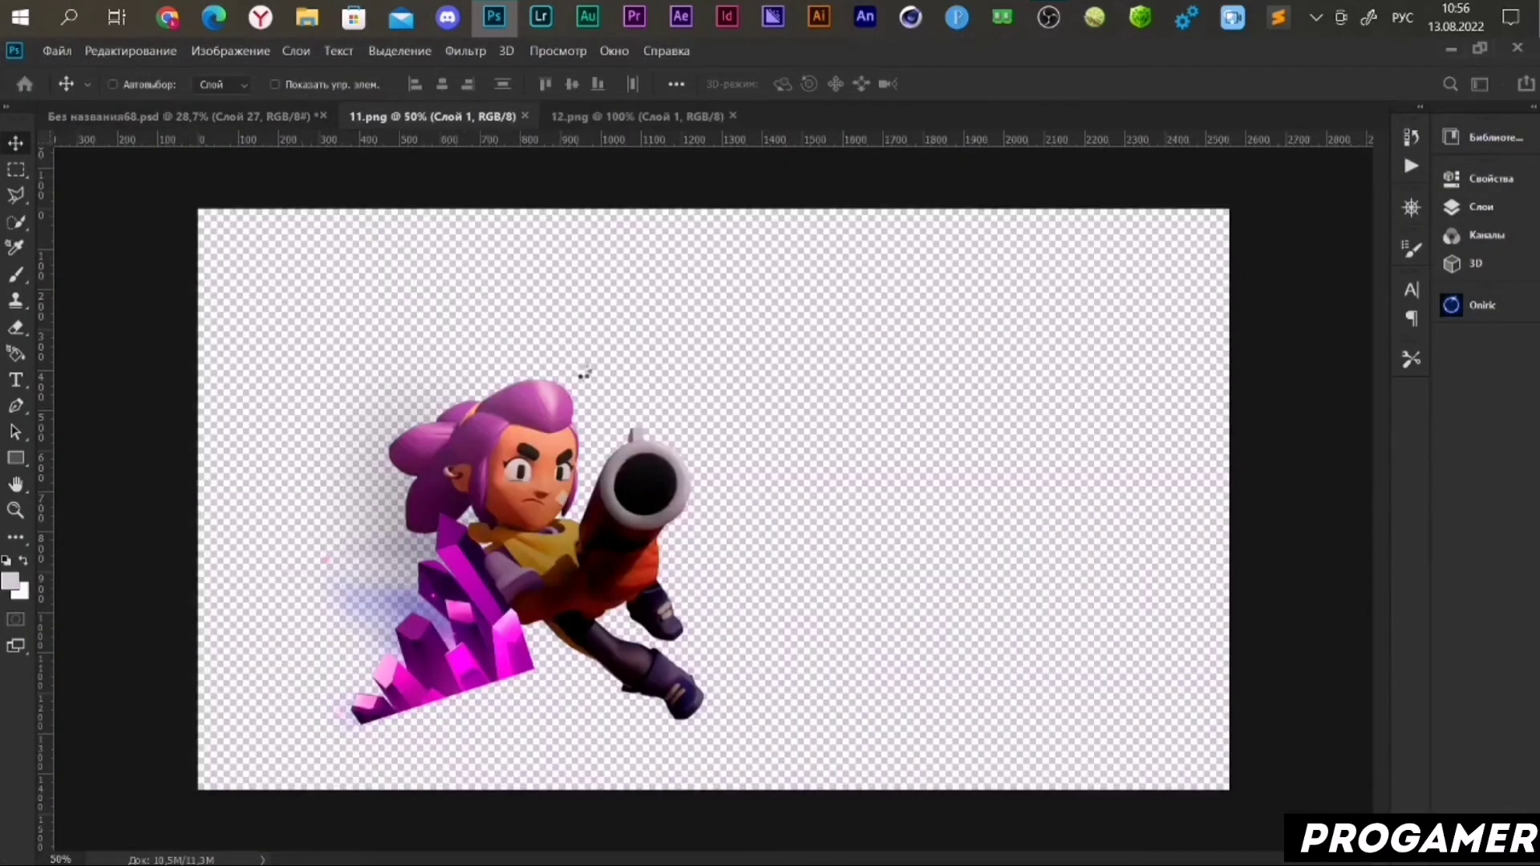
left_click(492, 120)
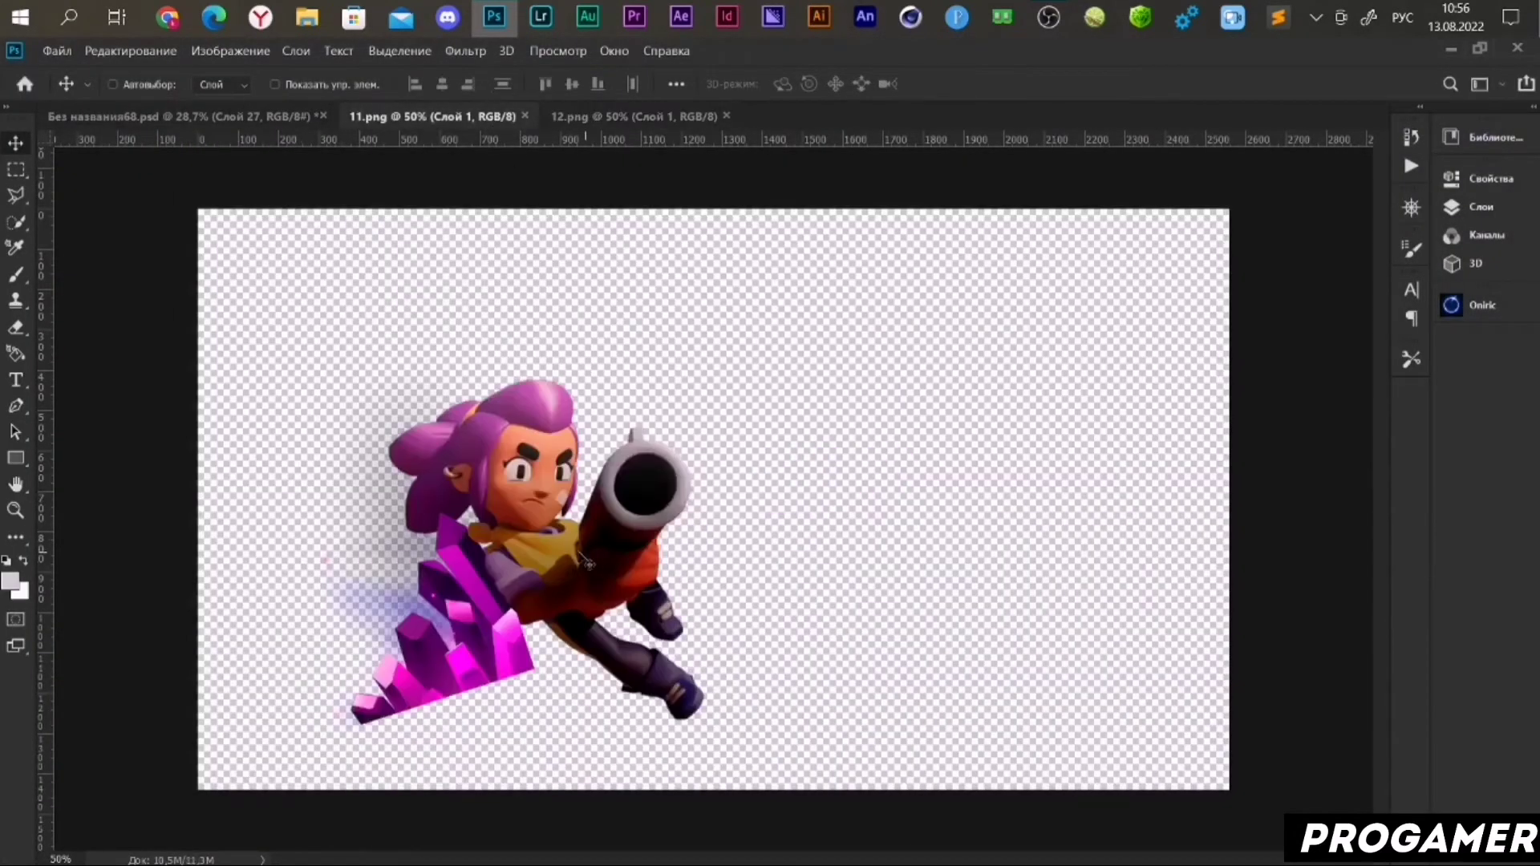
mouse_move(588, 564)
left_mouse_down()
mouse_move(271, 120)
mouse_move(561, 520)
mouse_move(597, 521)
left_mouse_up()
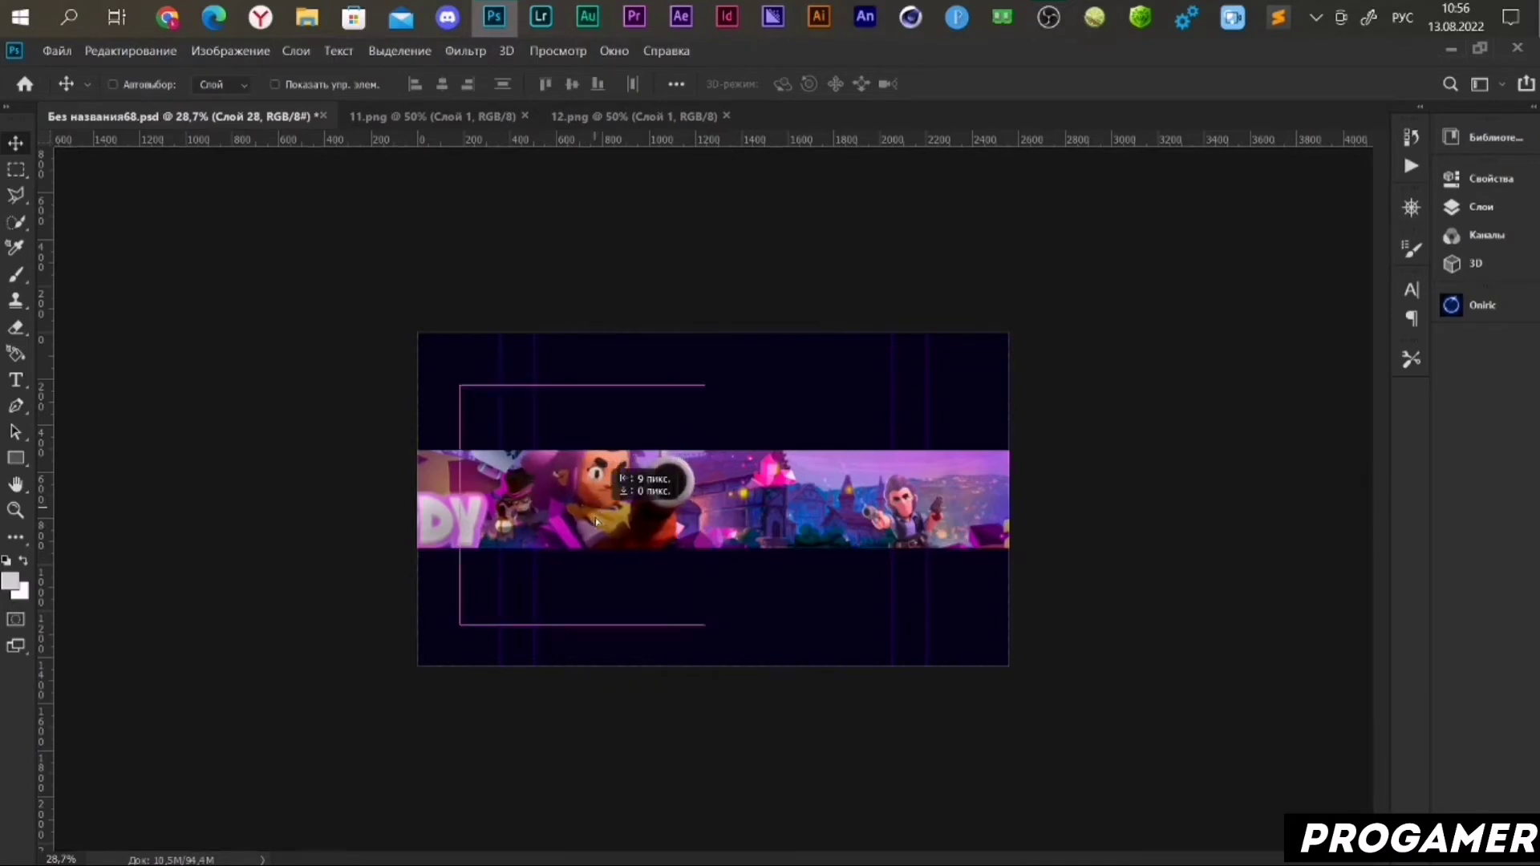
- Bring 12.png's pink FLODY title into the banner, centre it, and nudge it slightly right
left_click(606, 114)
mouse_move(673, 513)
left_mouse_down()
mouse_move(258, 129)
mouse_move(774, 491)
left_mouse_up()
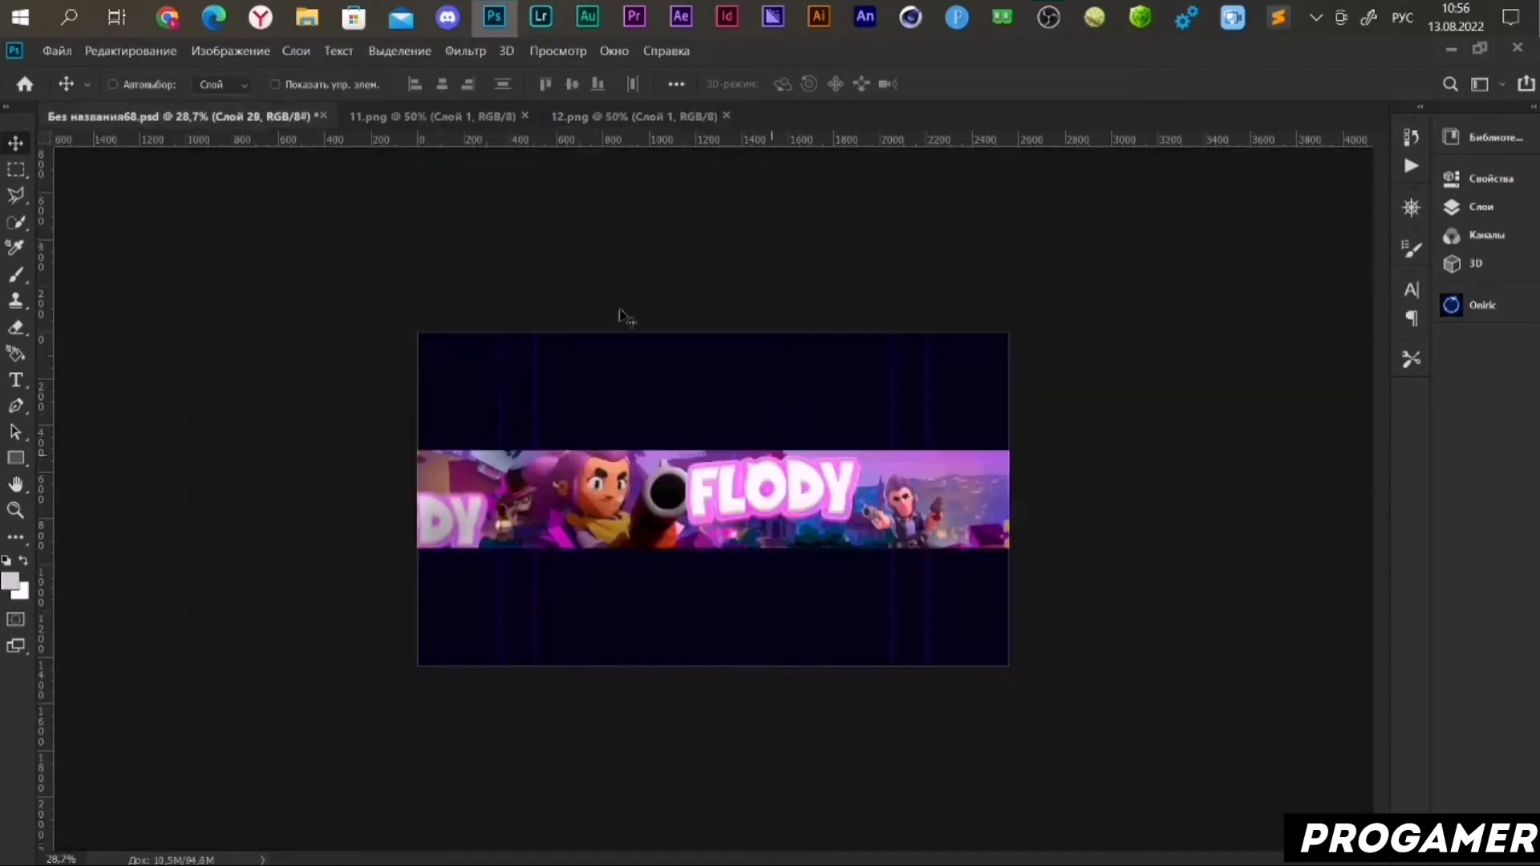
key("ctrl+a")
left_click(442, 84)
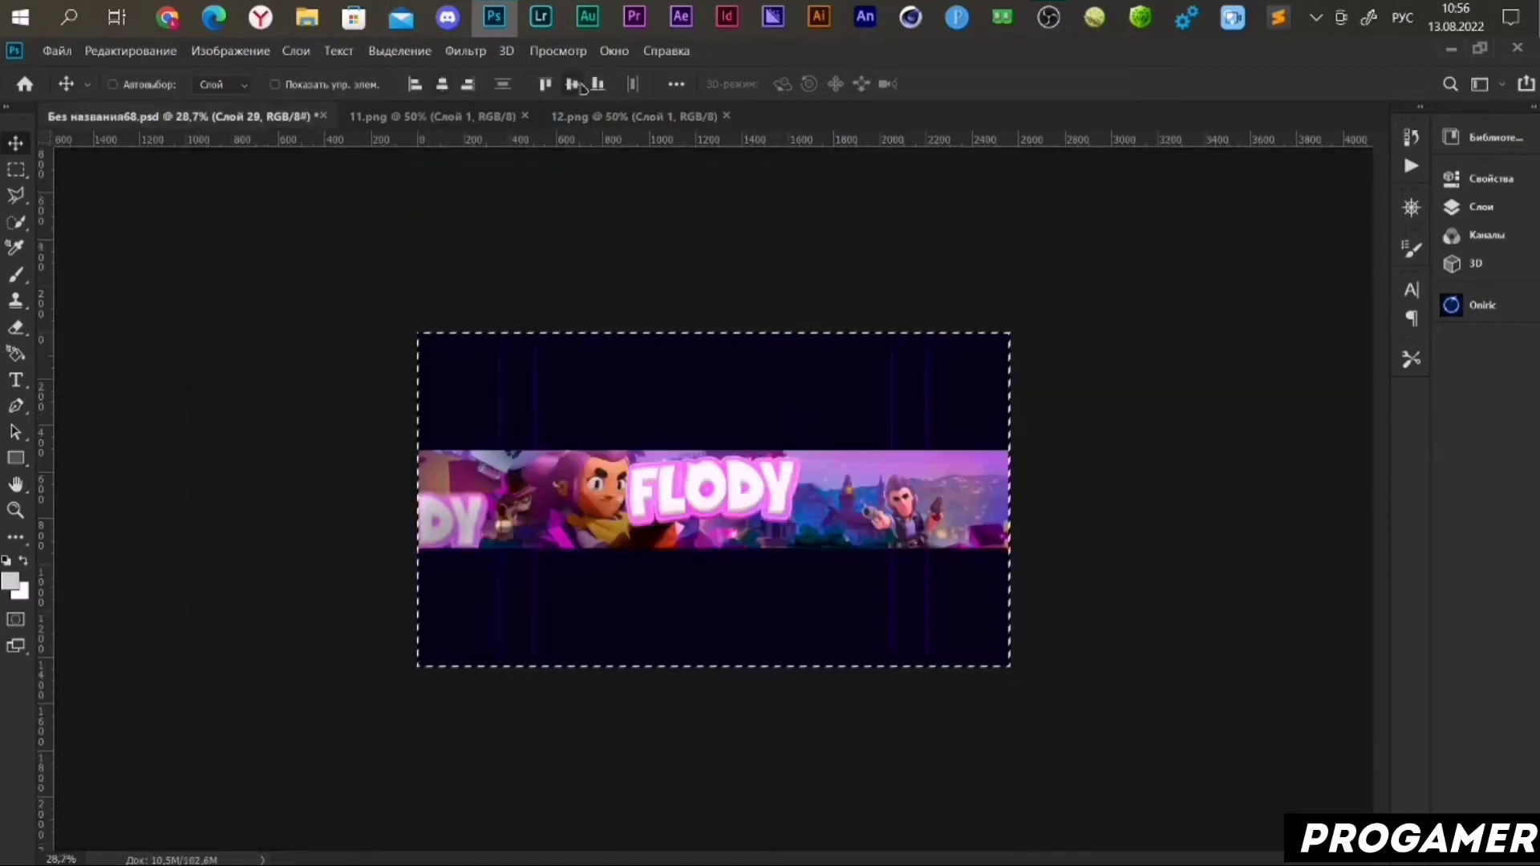
left_click(579, 85)
key("ctrl+d")
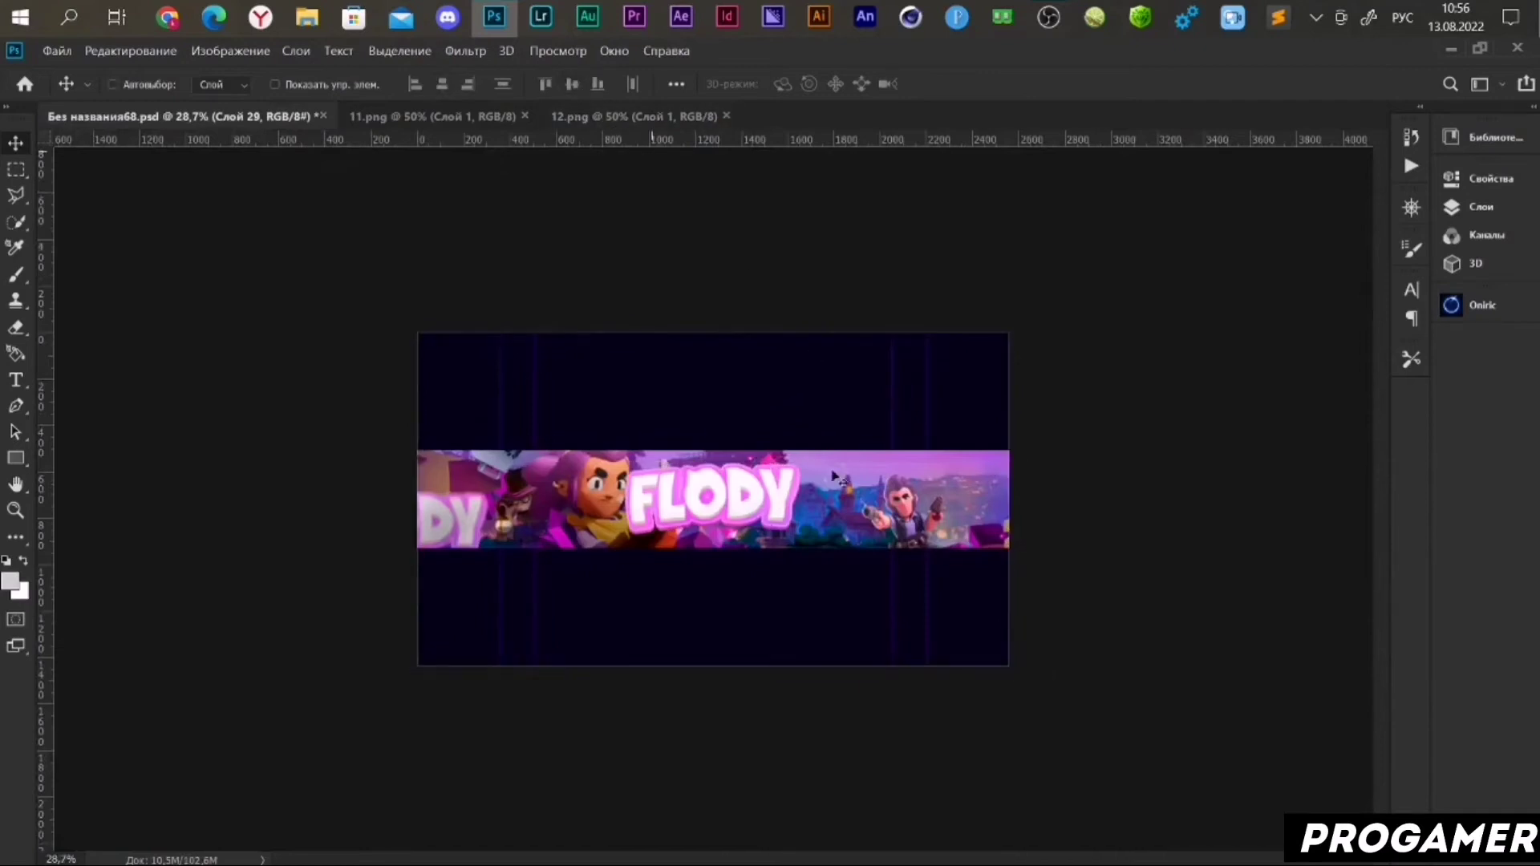
left_click_drag(738, 503, 753, 503)
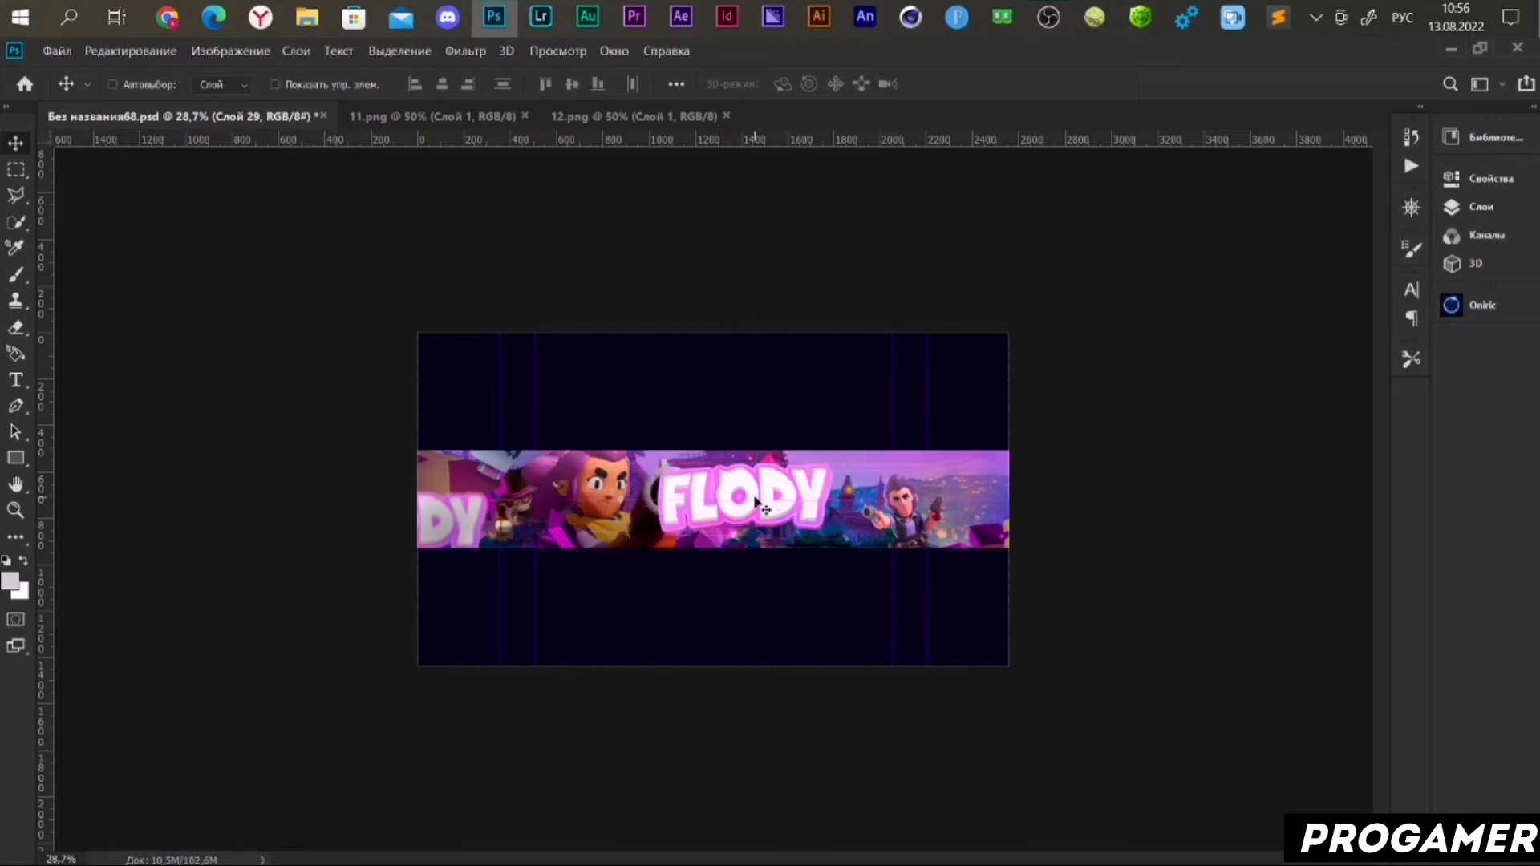
- Close the 11.png and 12.png source images
left_click(536, 121)
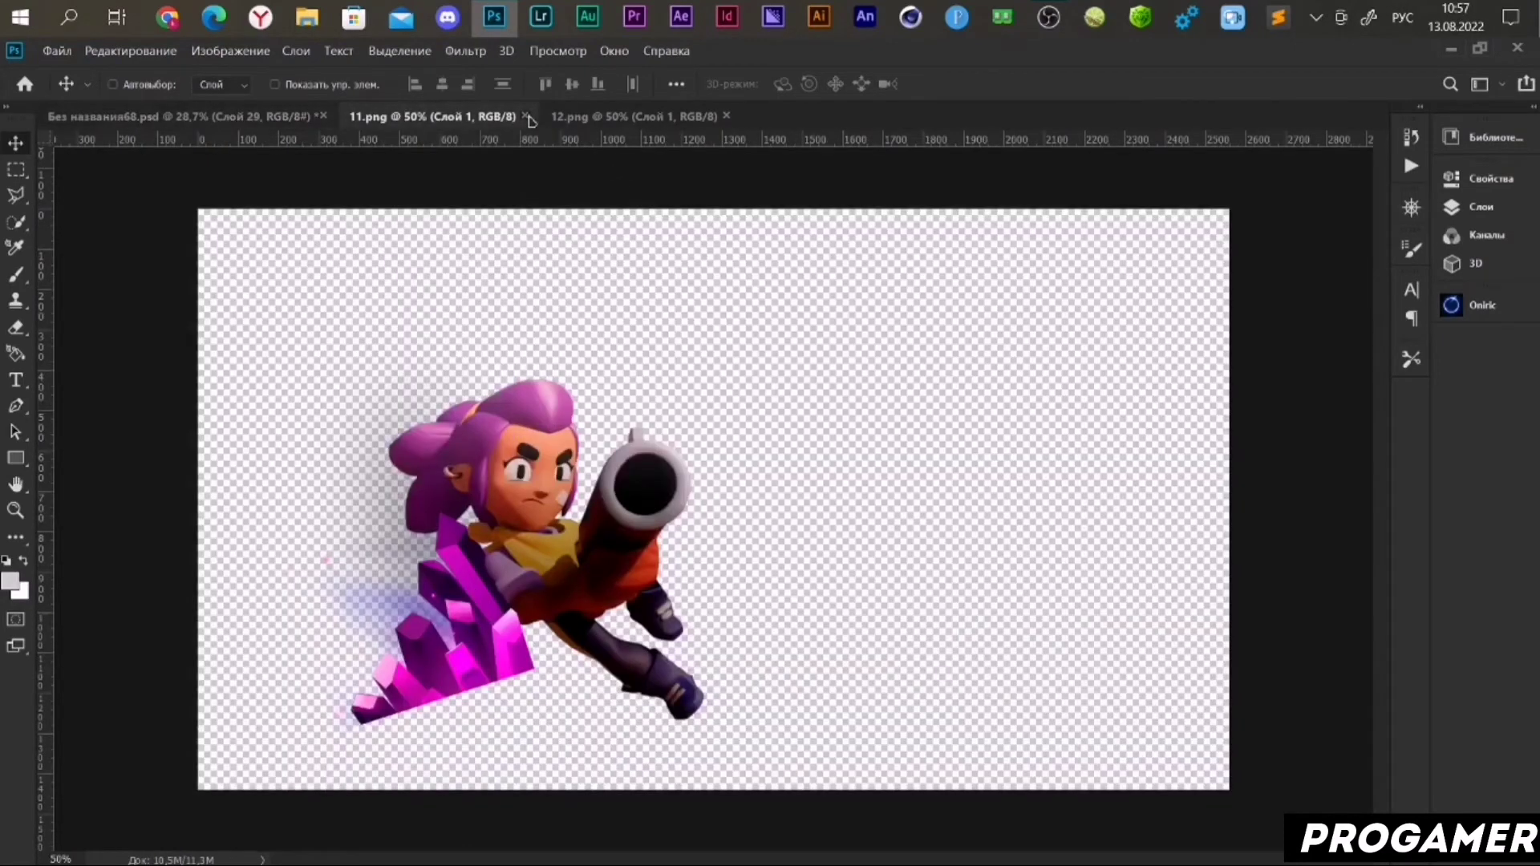
left_click(527, 117)
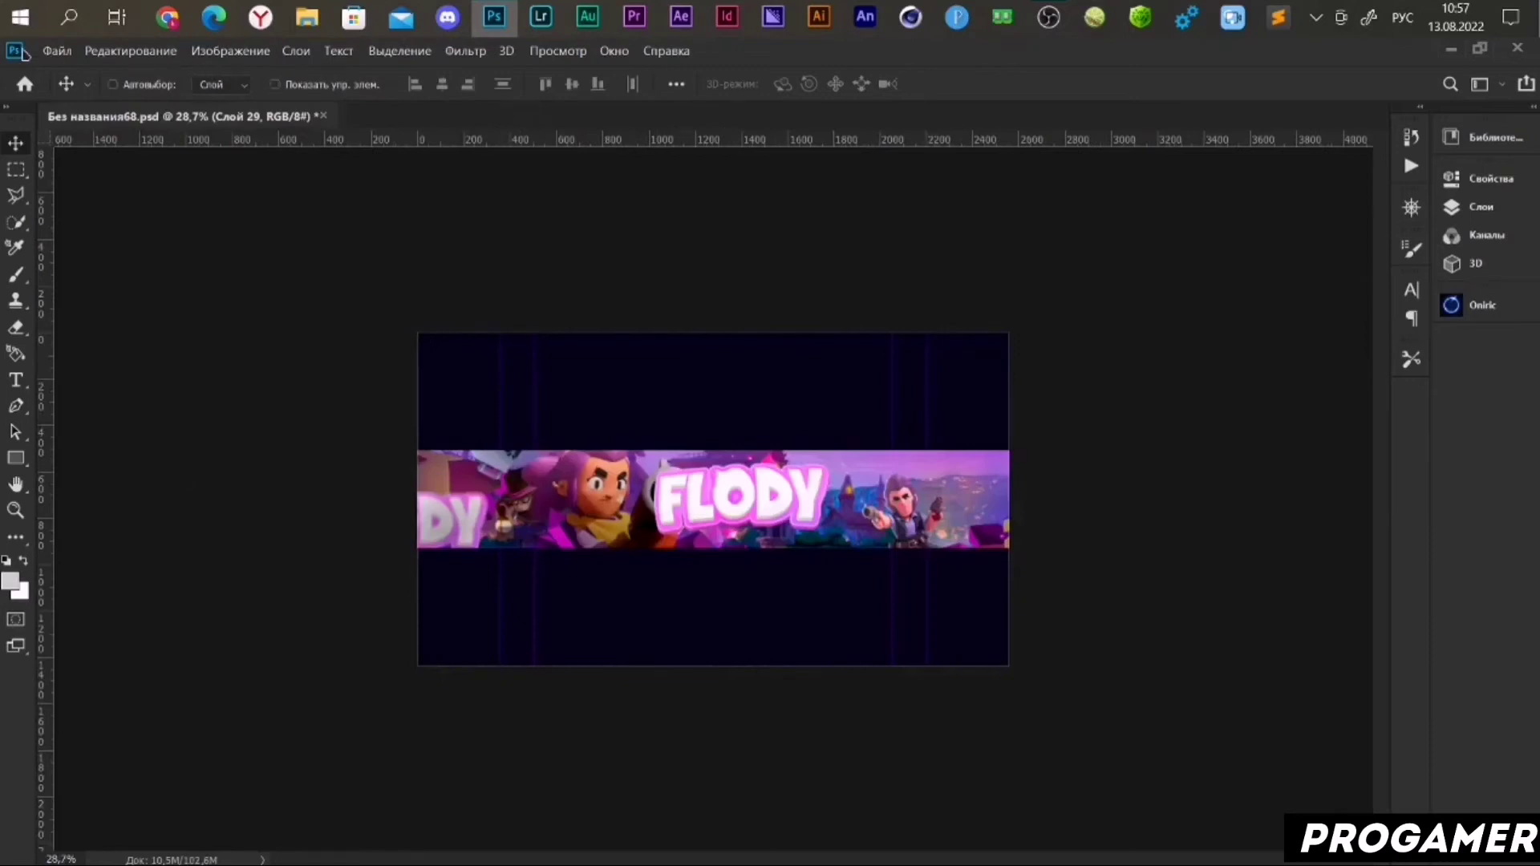
left_click(48, 53)
- Open 13.png, 14.png and 15.png together
left_click(56, 86)
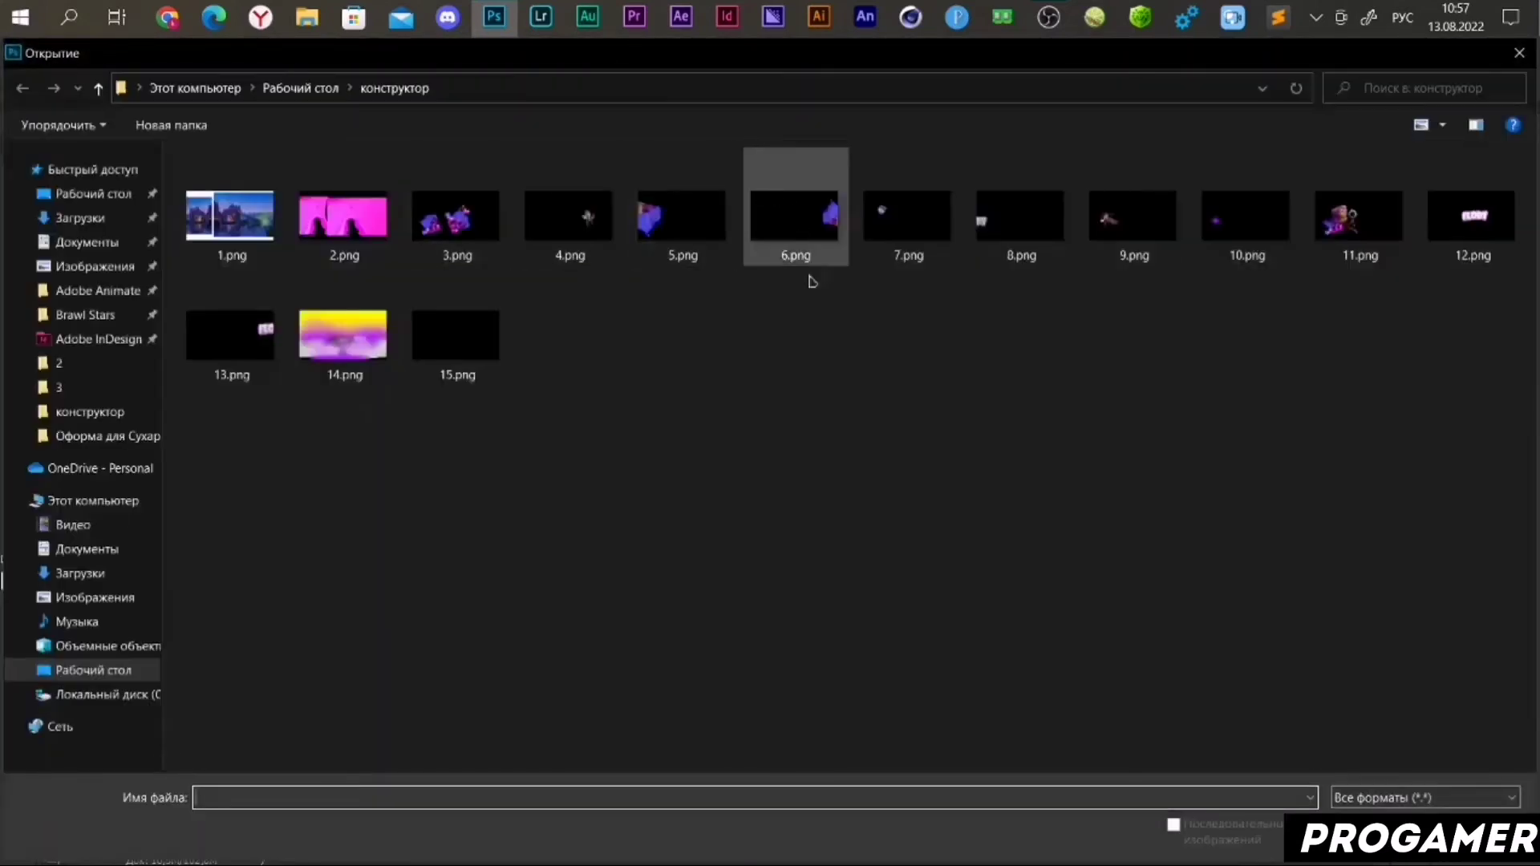
left_click_drag(264, 454, 454, 345)
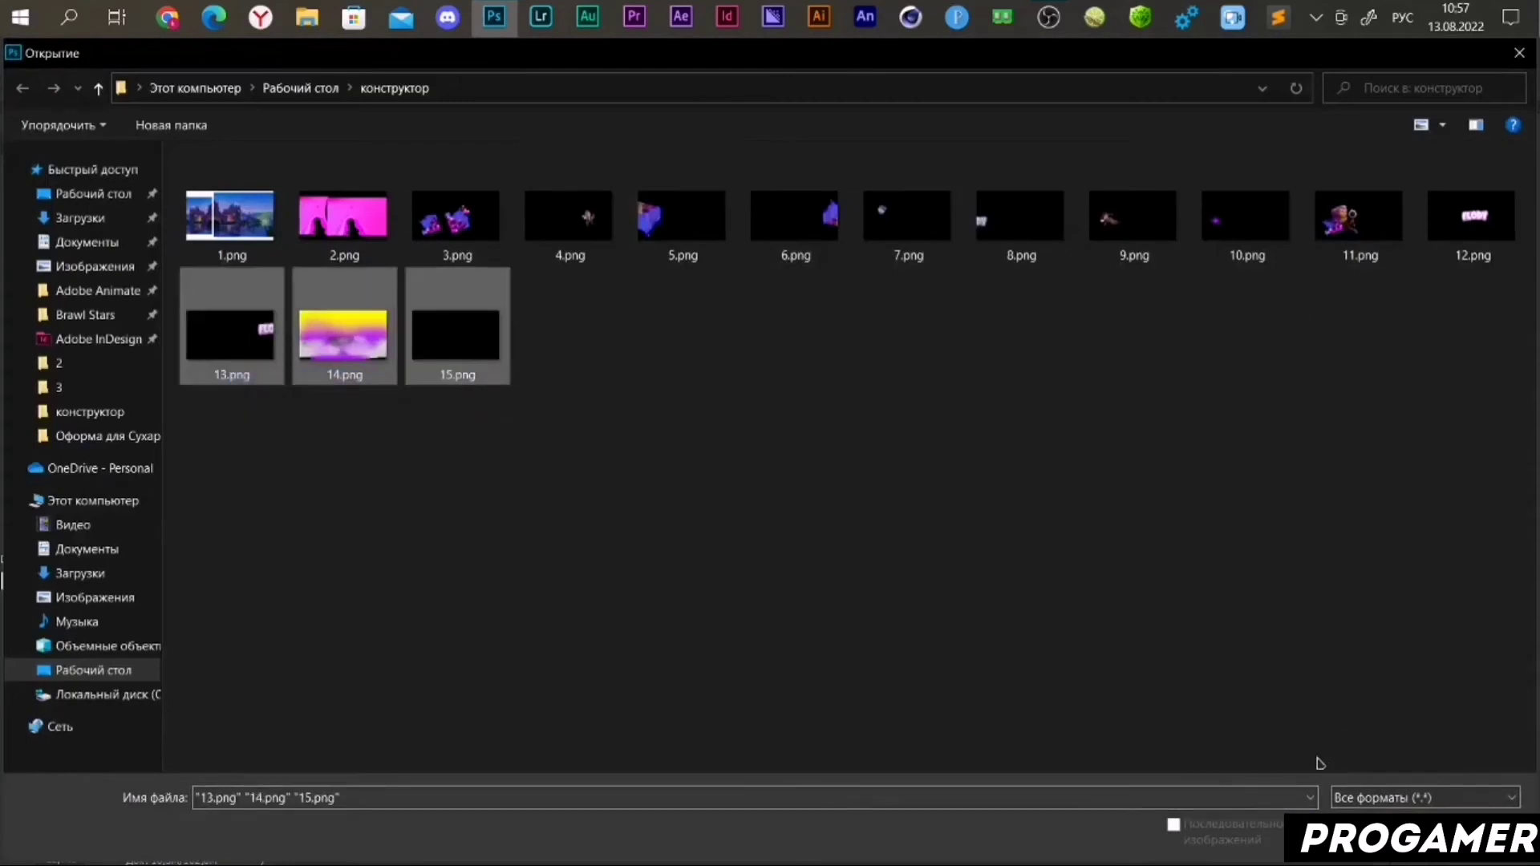
key("Return")
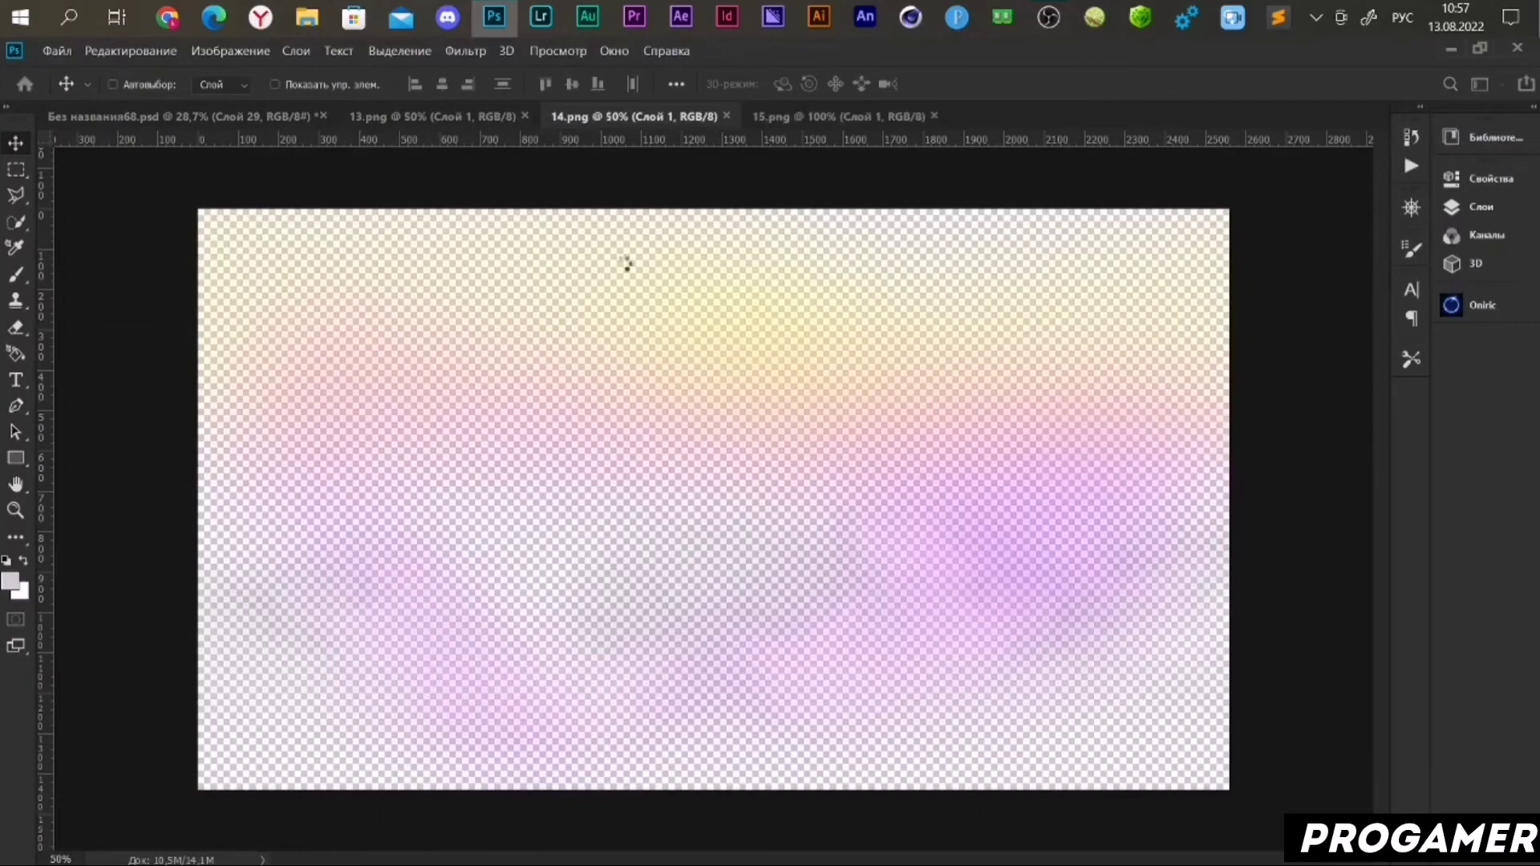
- Nudge the right-hand character layer Слой 21 left toward the FLODY title, then select Слой 29
left_click(284, 120)
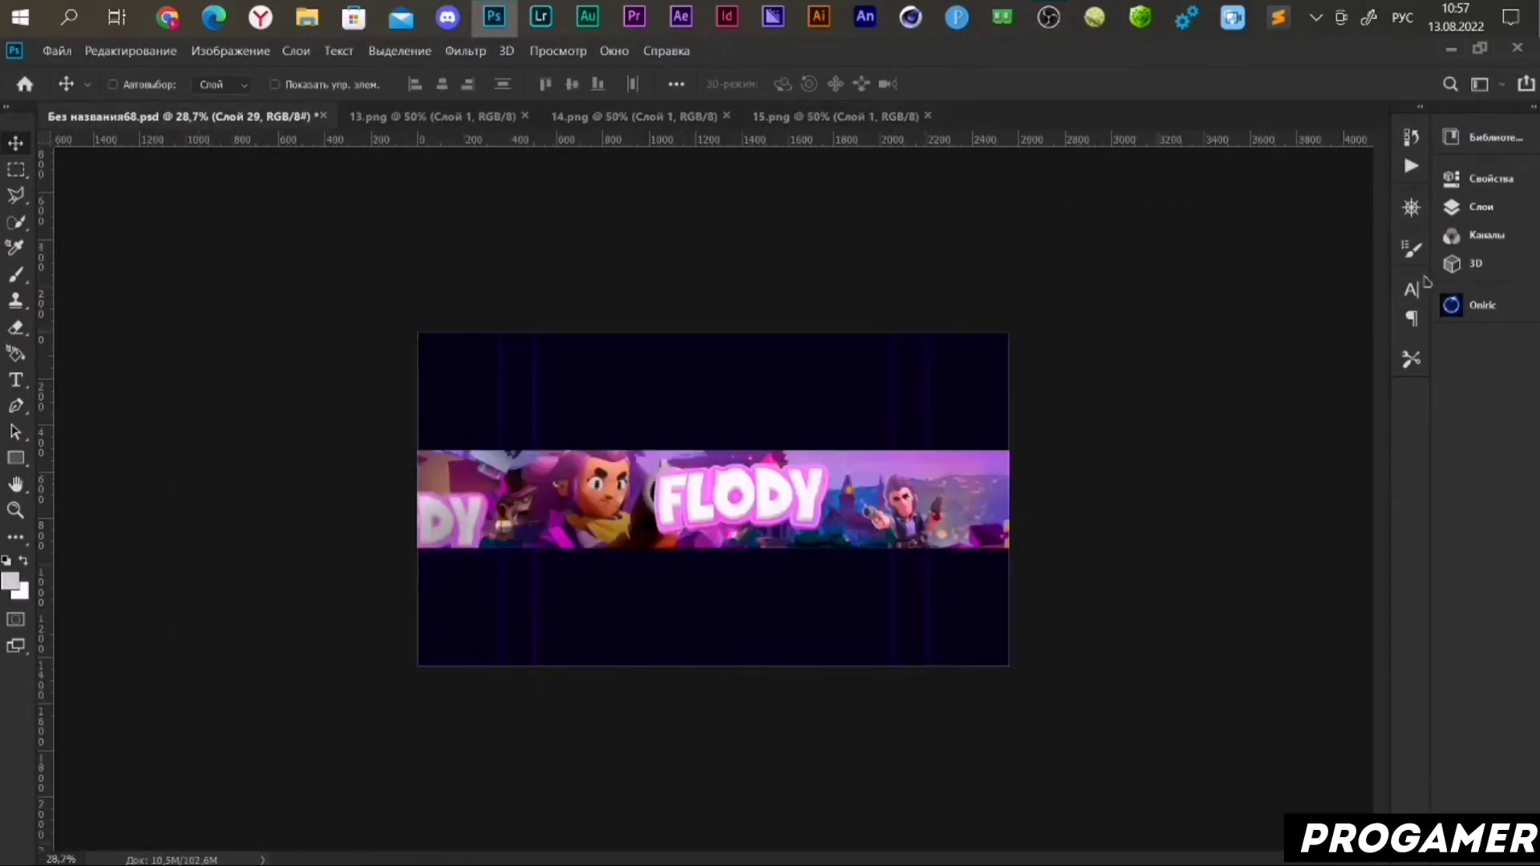
left_click(1479, 211)
scroll(1284, 529, "down", 2)
scroll(1236, 550, "down", 2)
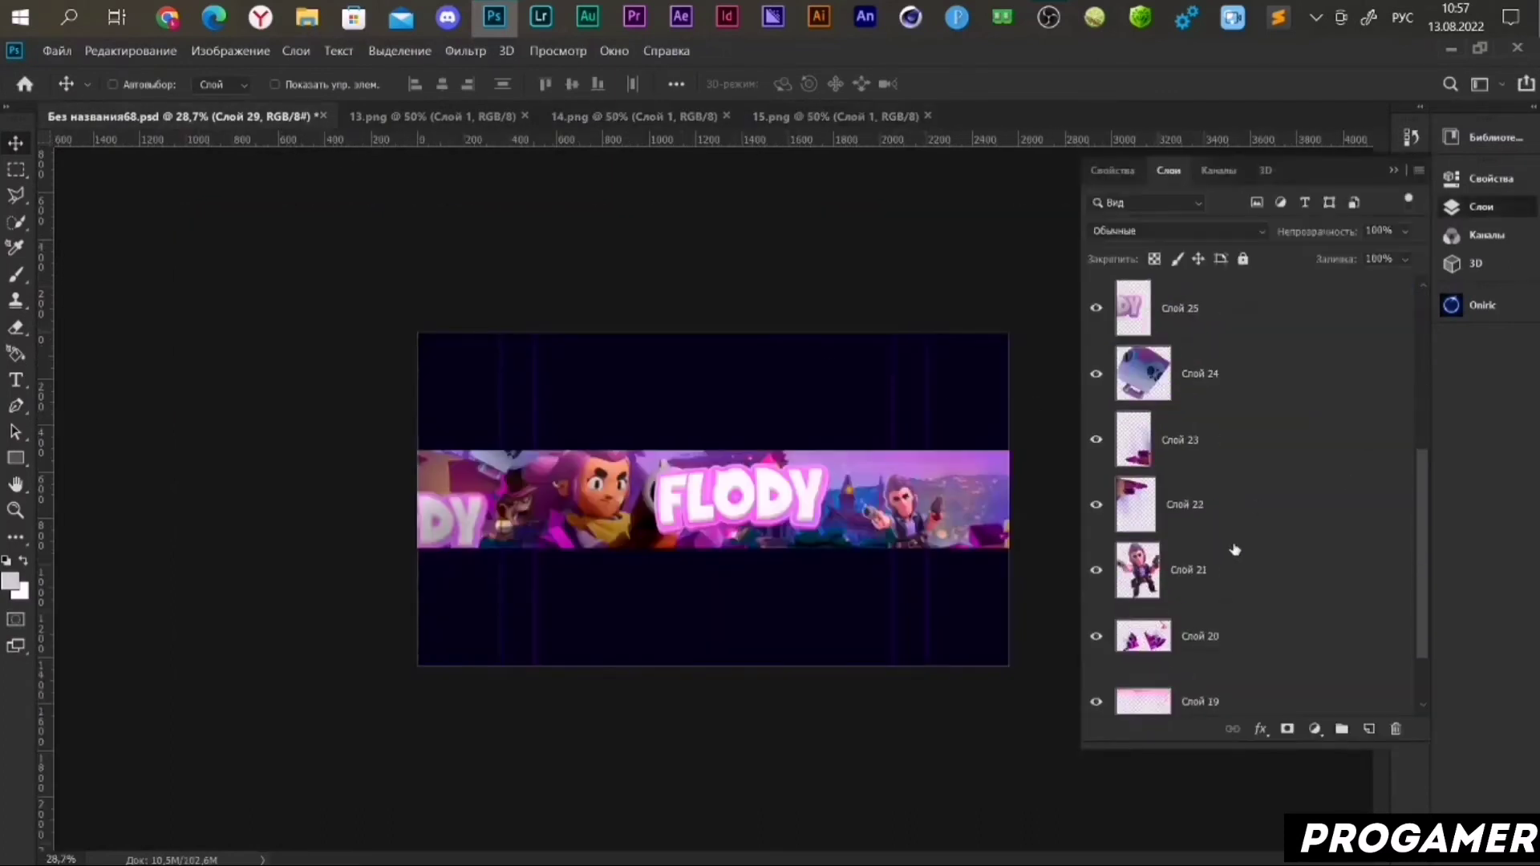
left_click(1235, 572)
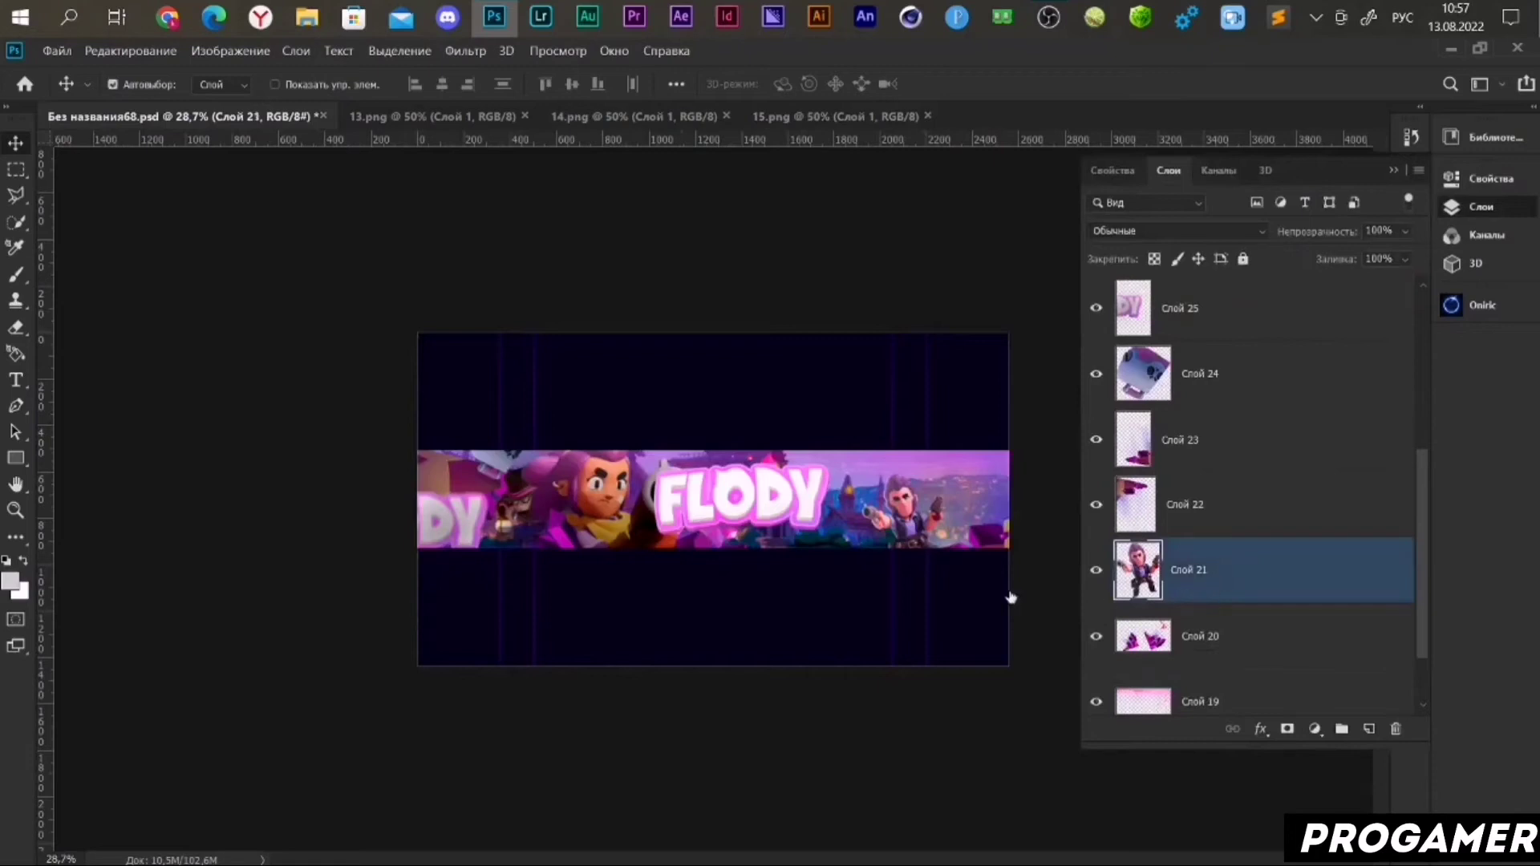
key("ctrl+t")
left_click_drag(892, 555, 839, 547)
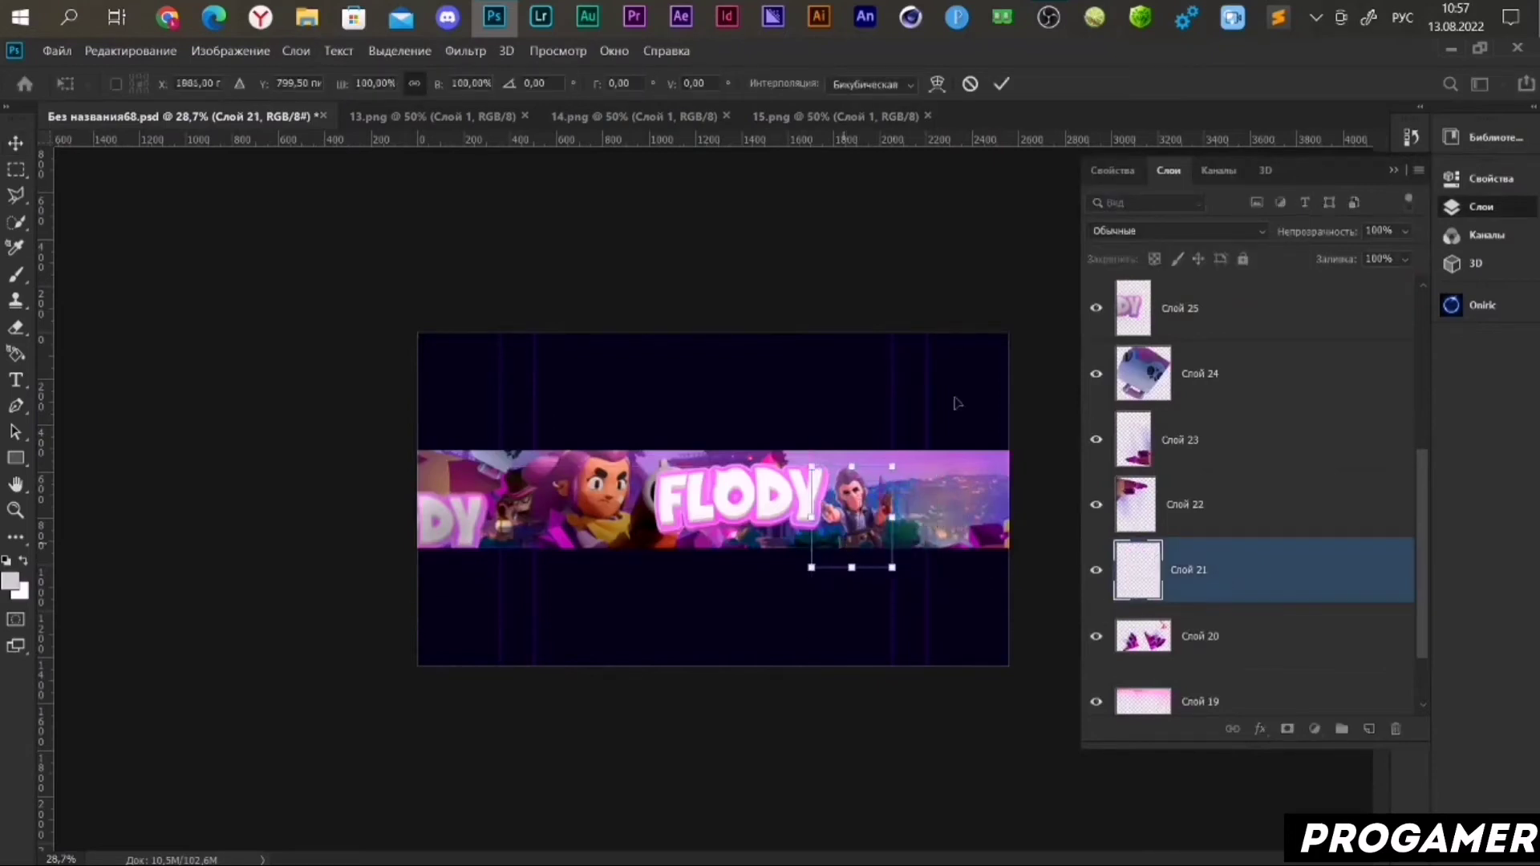
left_click(1002, 84)
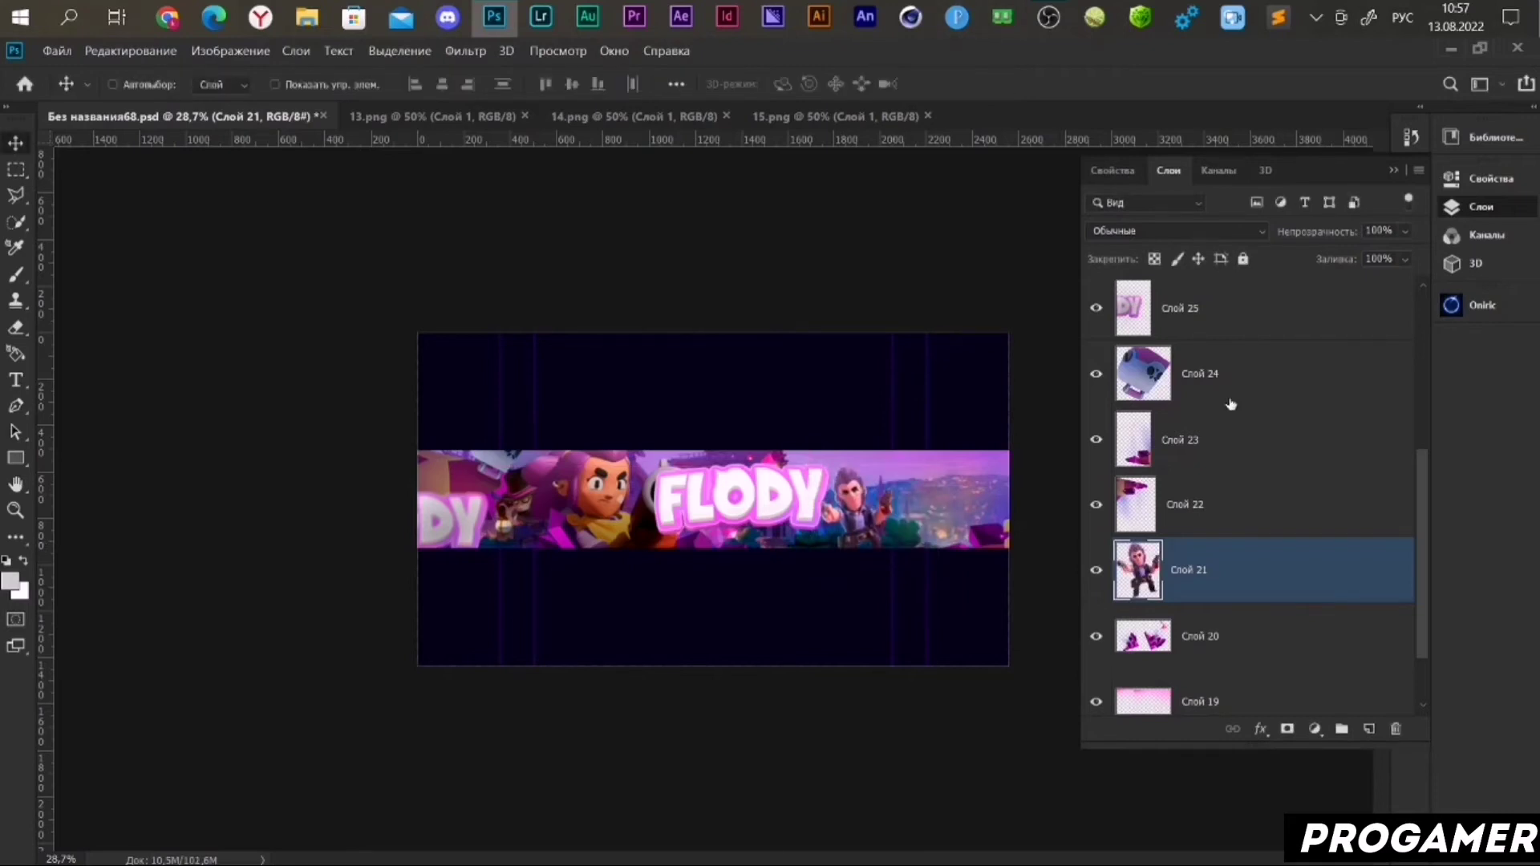
scroll(1231, 403, "up", 4)
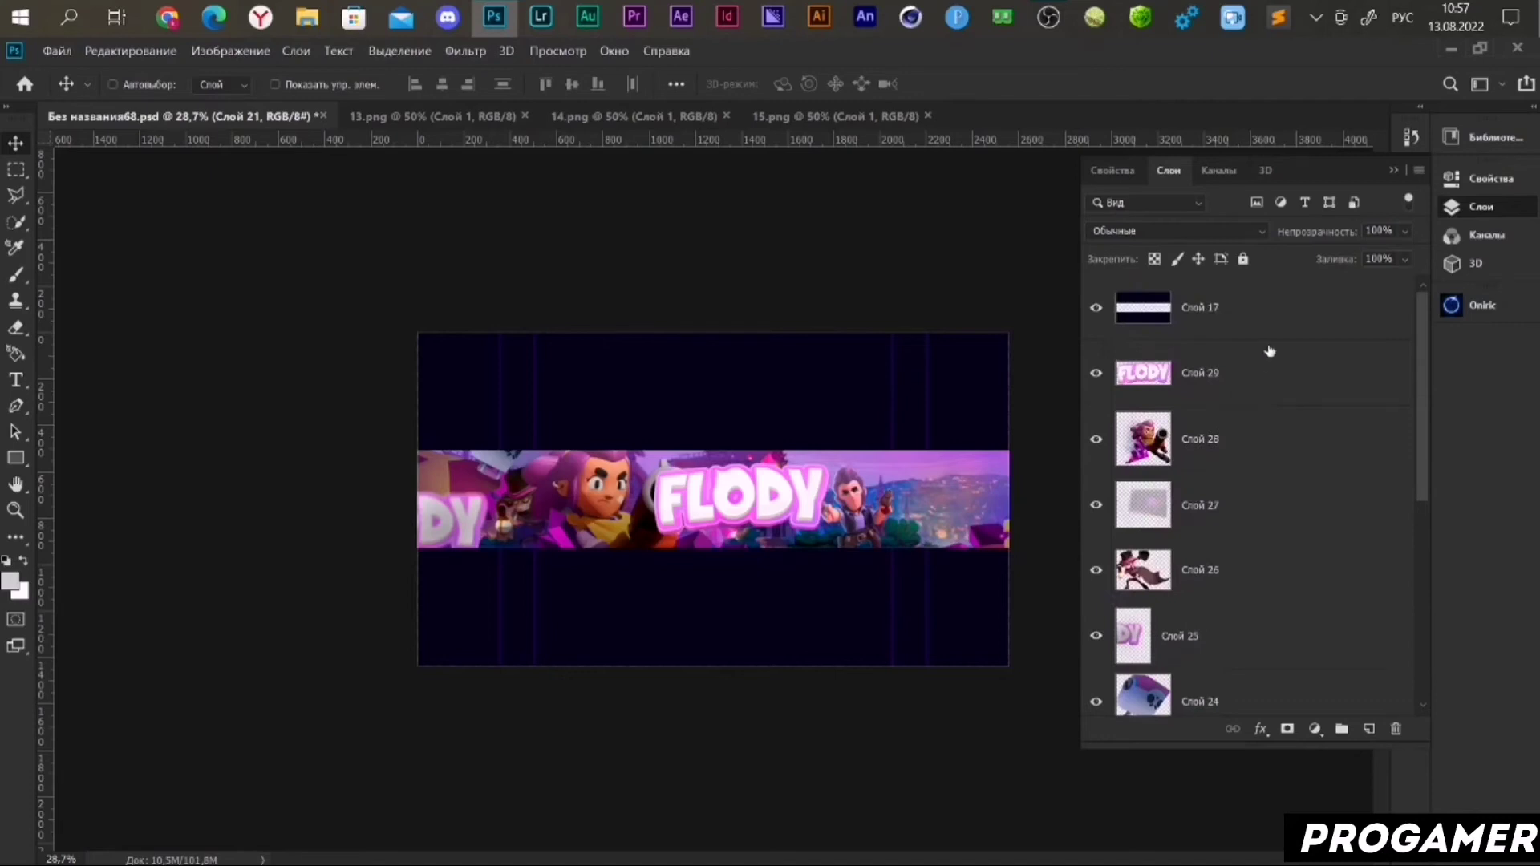
left_click(1258, 373)
- Bring 13.png's FLO title layer into the banner and place it on the right side
left_click(466, 118)
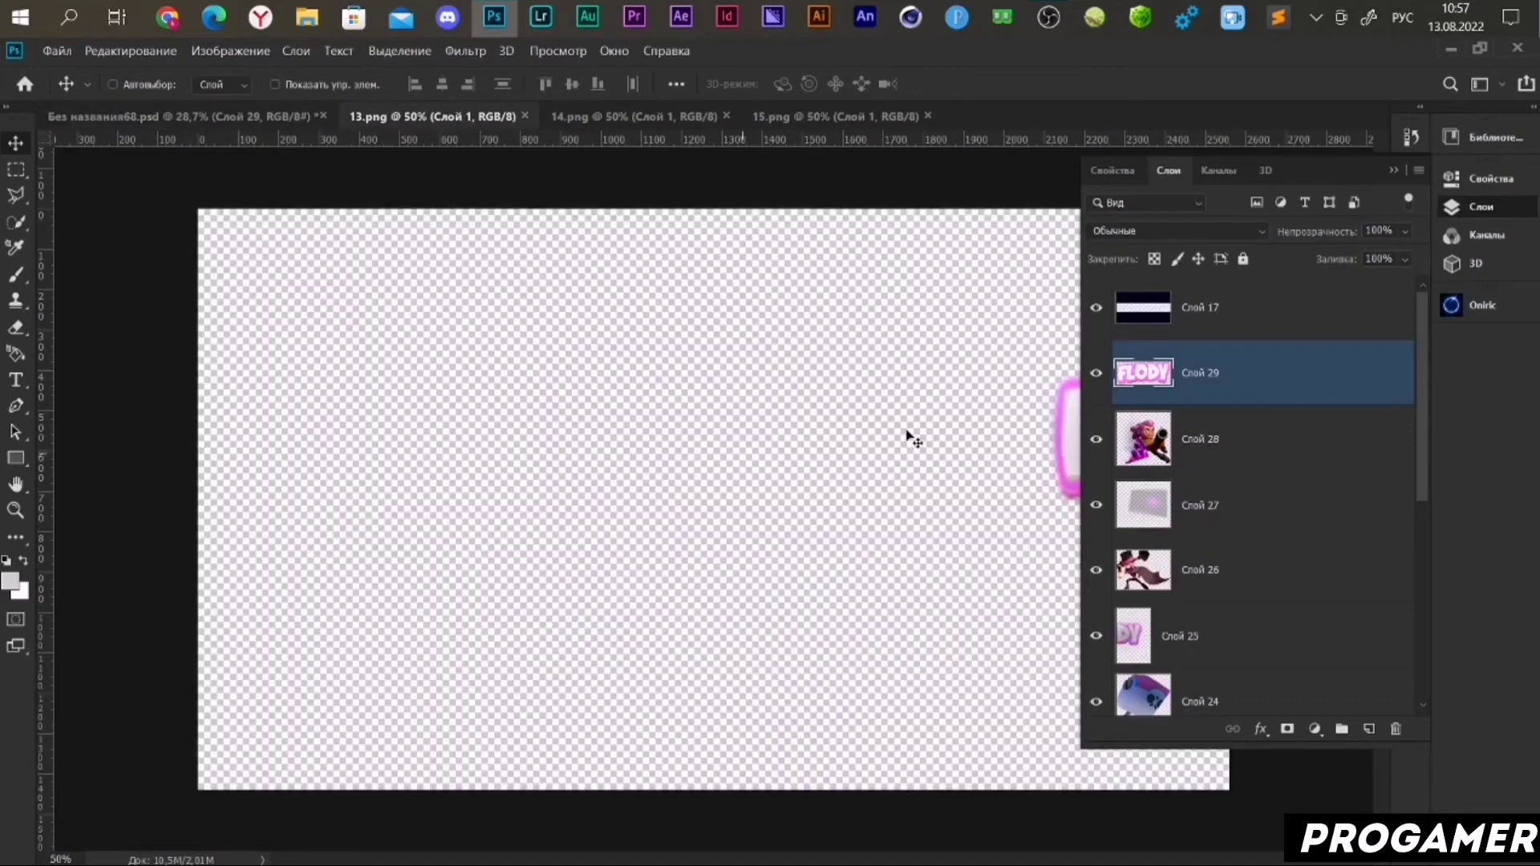
mouse_move(1062, 439)
left_mouse_down()
mouse_move(598, 297)
mouse_move(841, 401)
left_mouse_up()
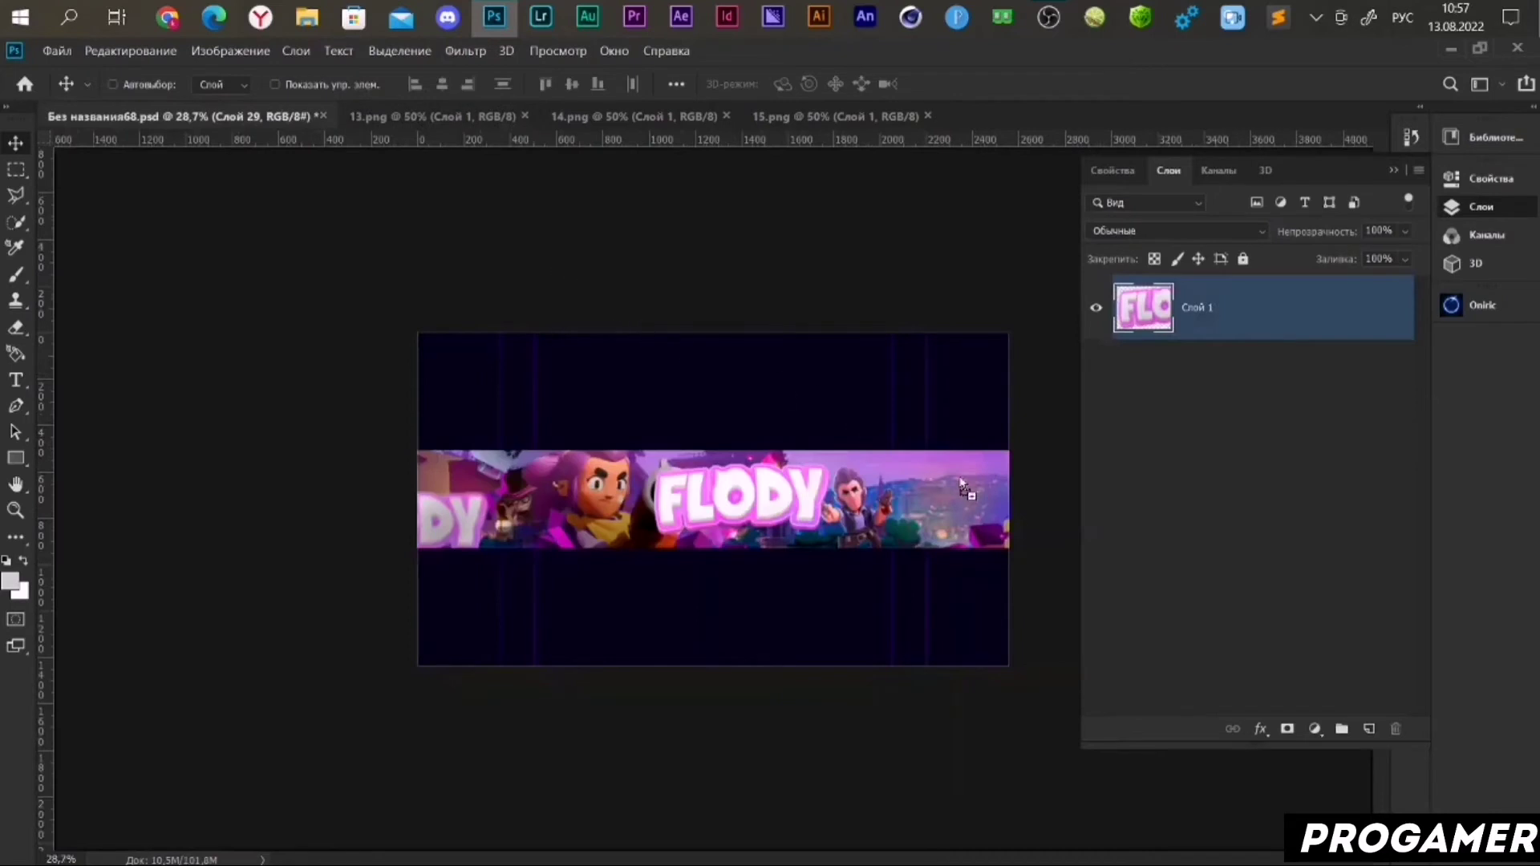
left_click_drag(963, 487, 955, 494)
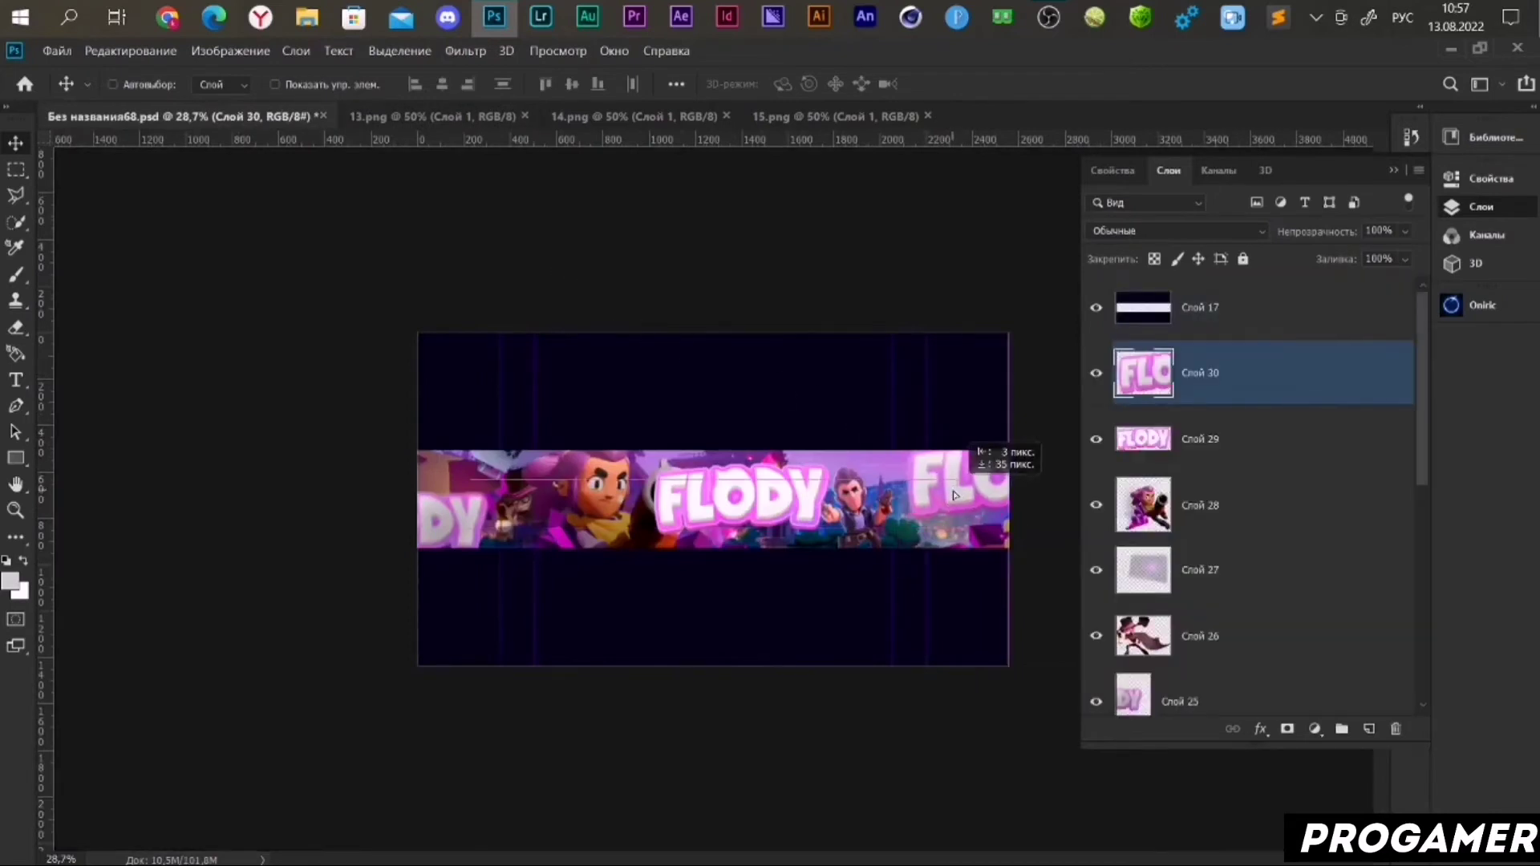
- Add 14.png's pink gradient glow to the banner, centred vertically on the canvas
left_click(605, 117)
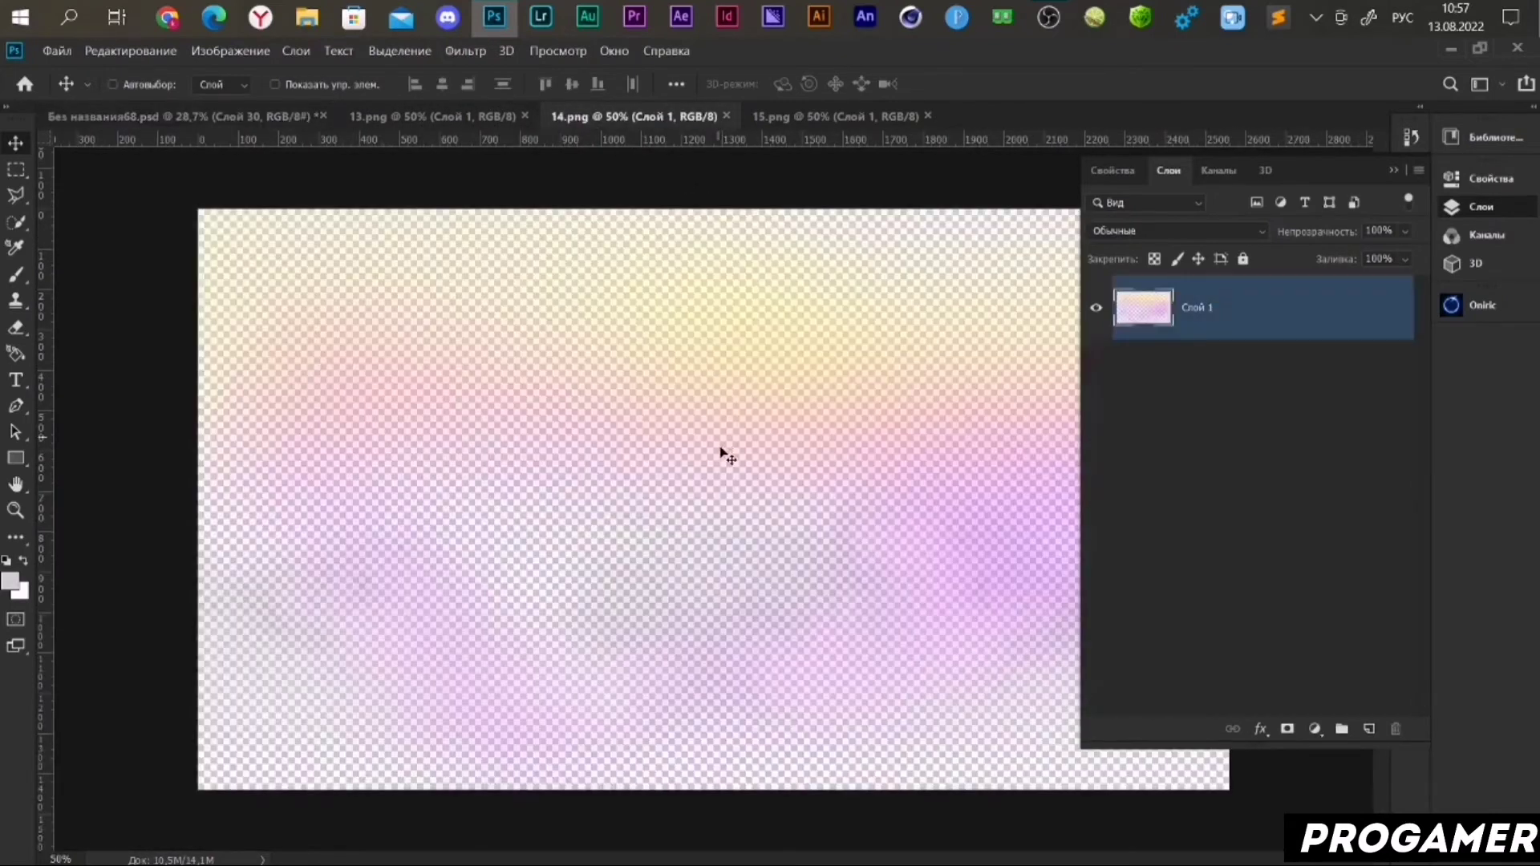
left_click_drag(883, 503, 482, 308)
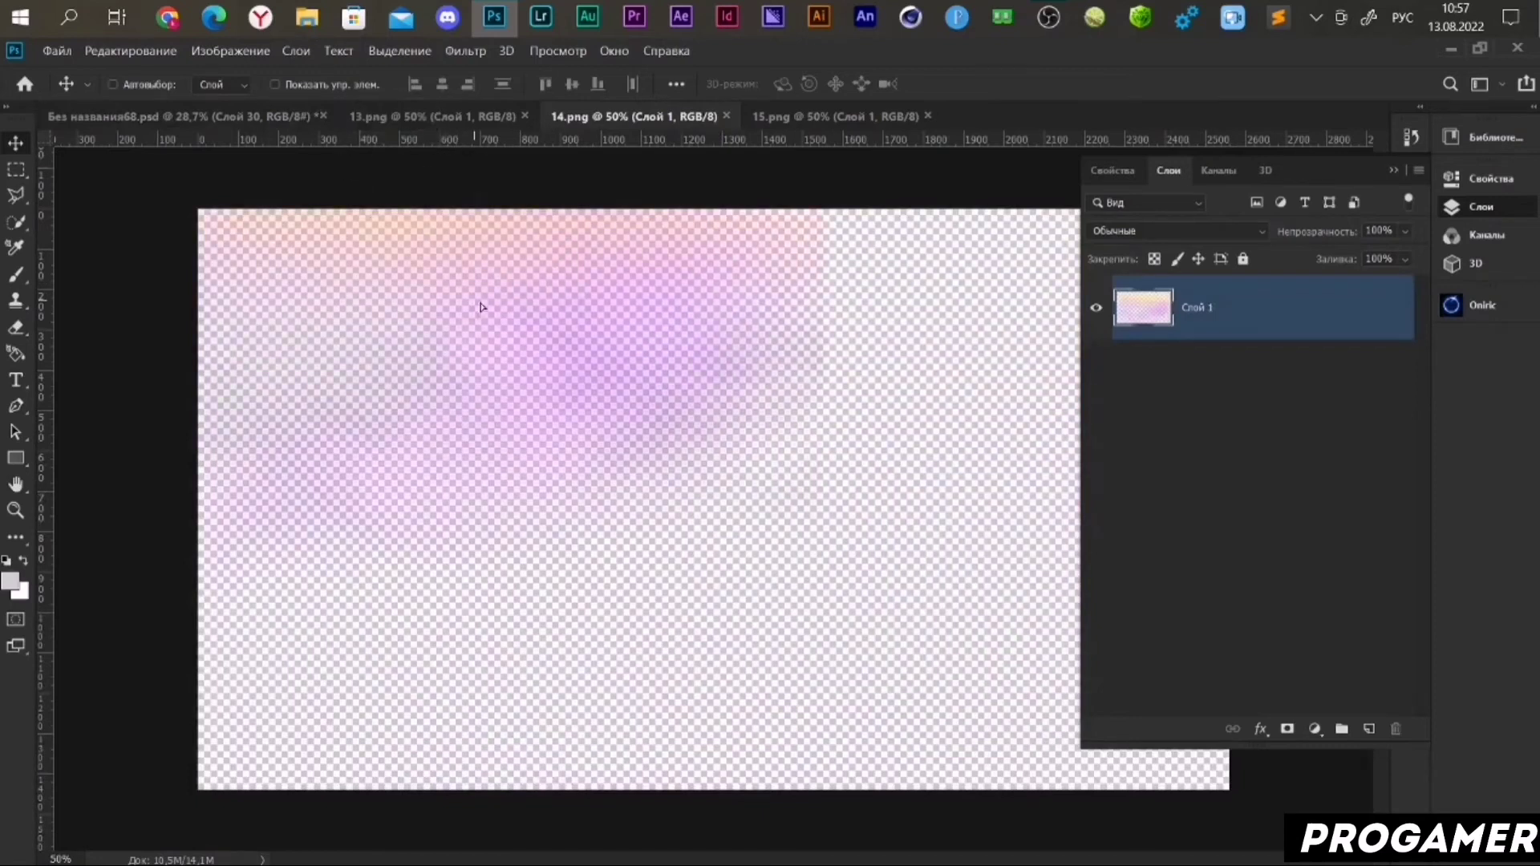
key("ctrl+z")
key("ctrl+t")
scroll(743, 381, "down", 2)
scroll(743, 382, "down", 1)
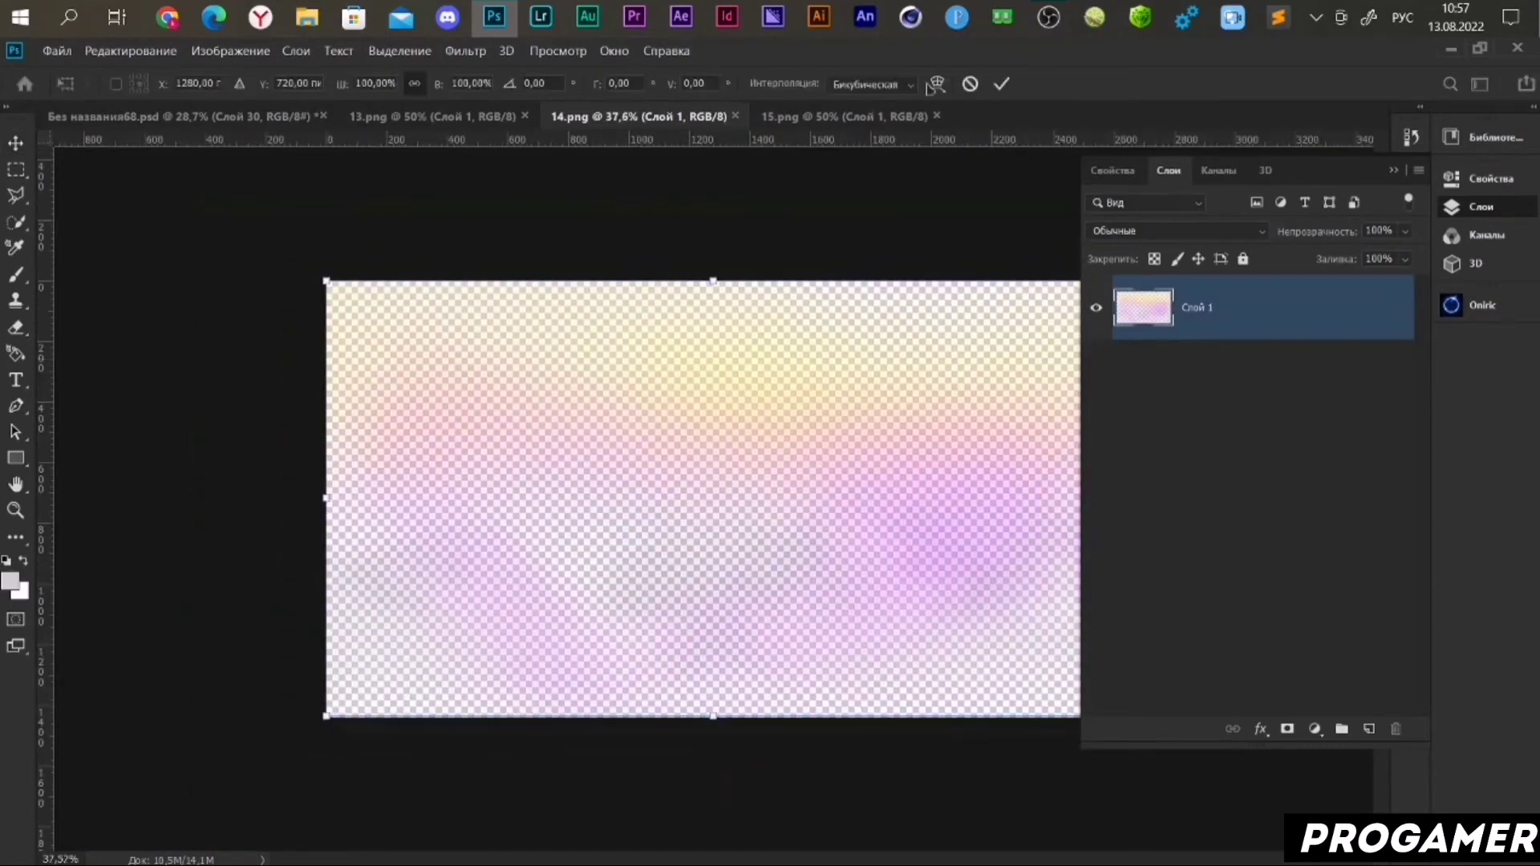
left_click(998, 85)
mouse_move(898, 447)
left_mouse_down()
mouse_move(293, 120)
mouse_move(733, 485)
left_mouse_up()
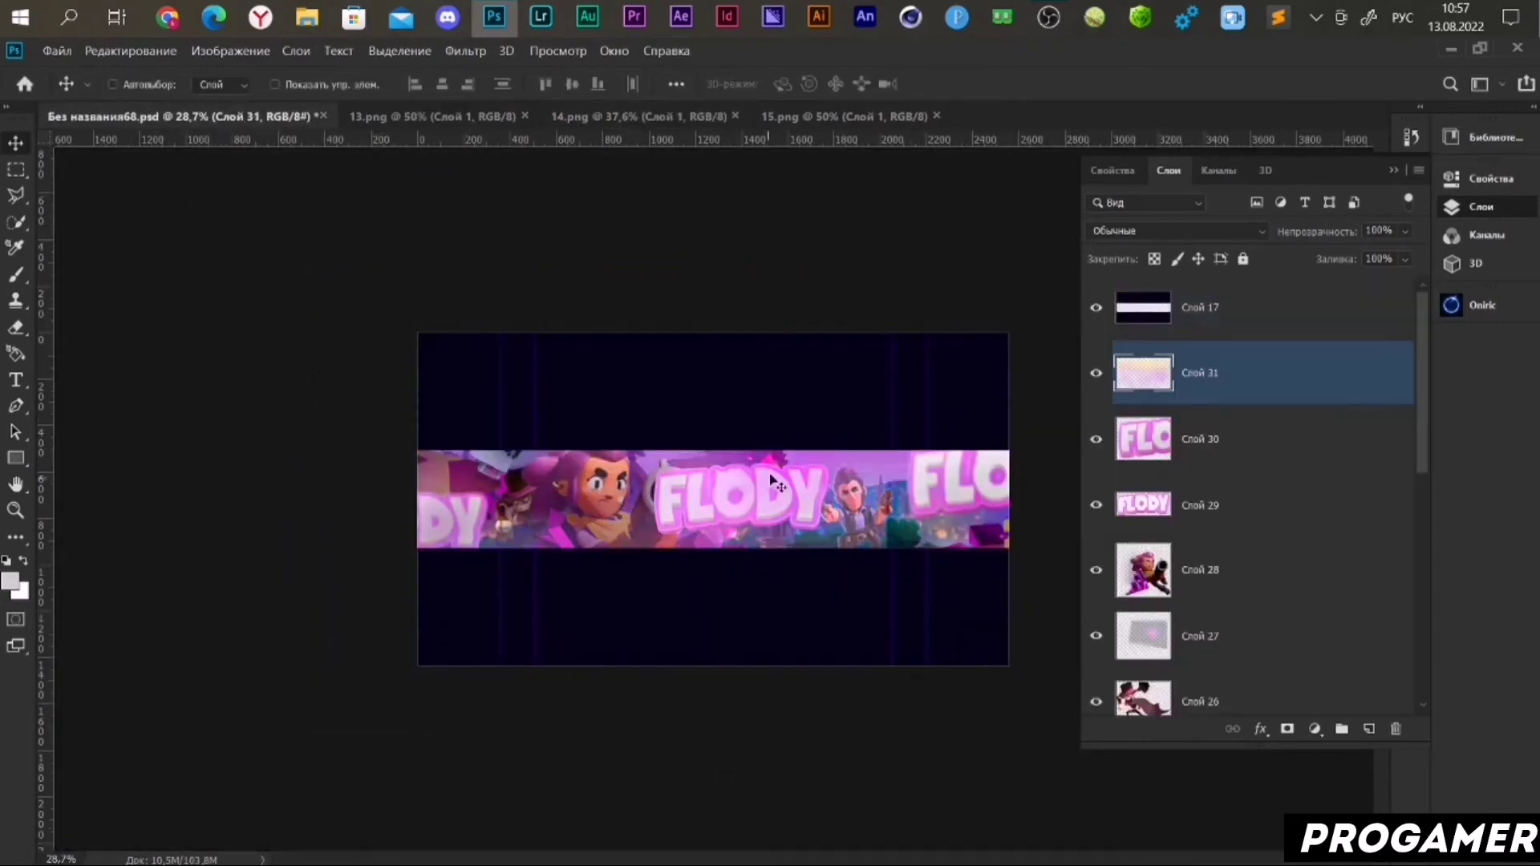
key("ctrl+a")
left_click(572, 84)
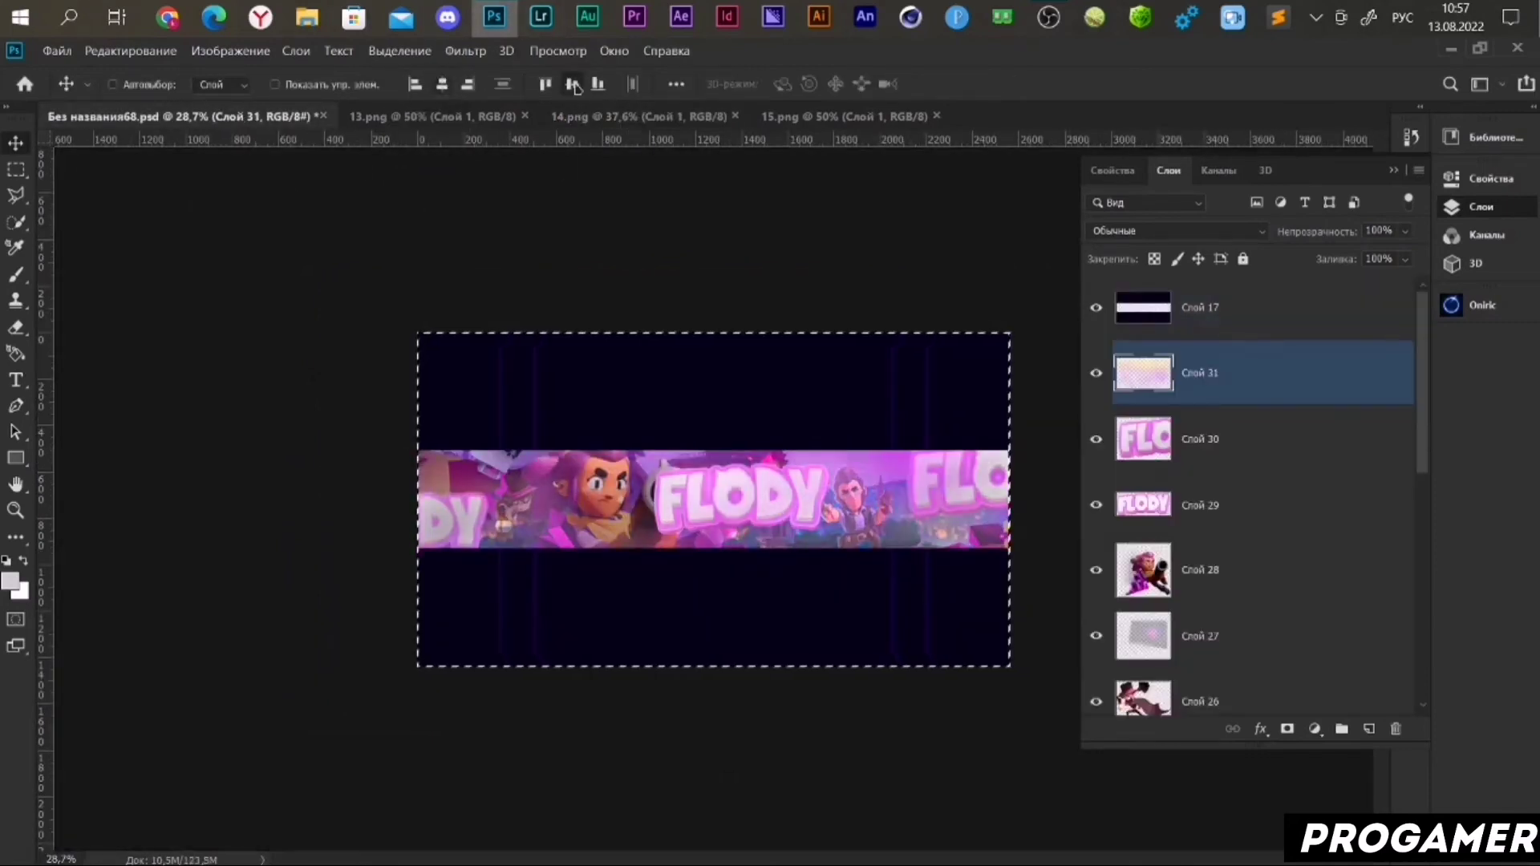
key("ctrl+d")
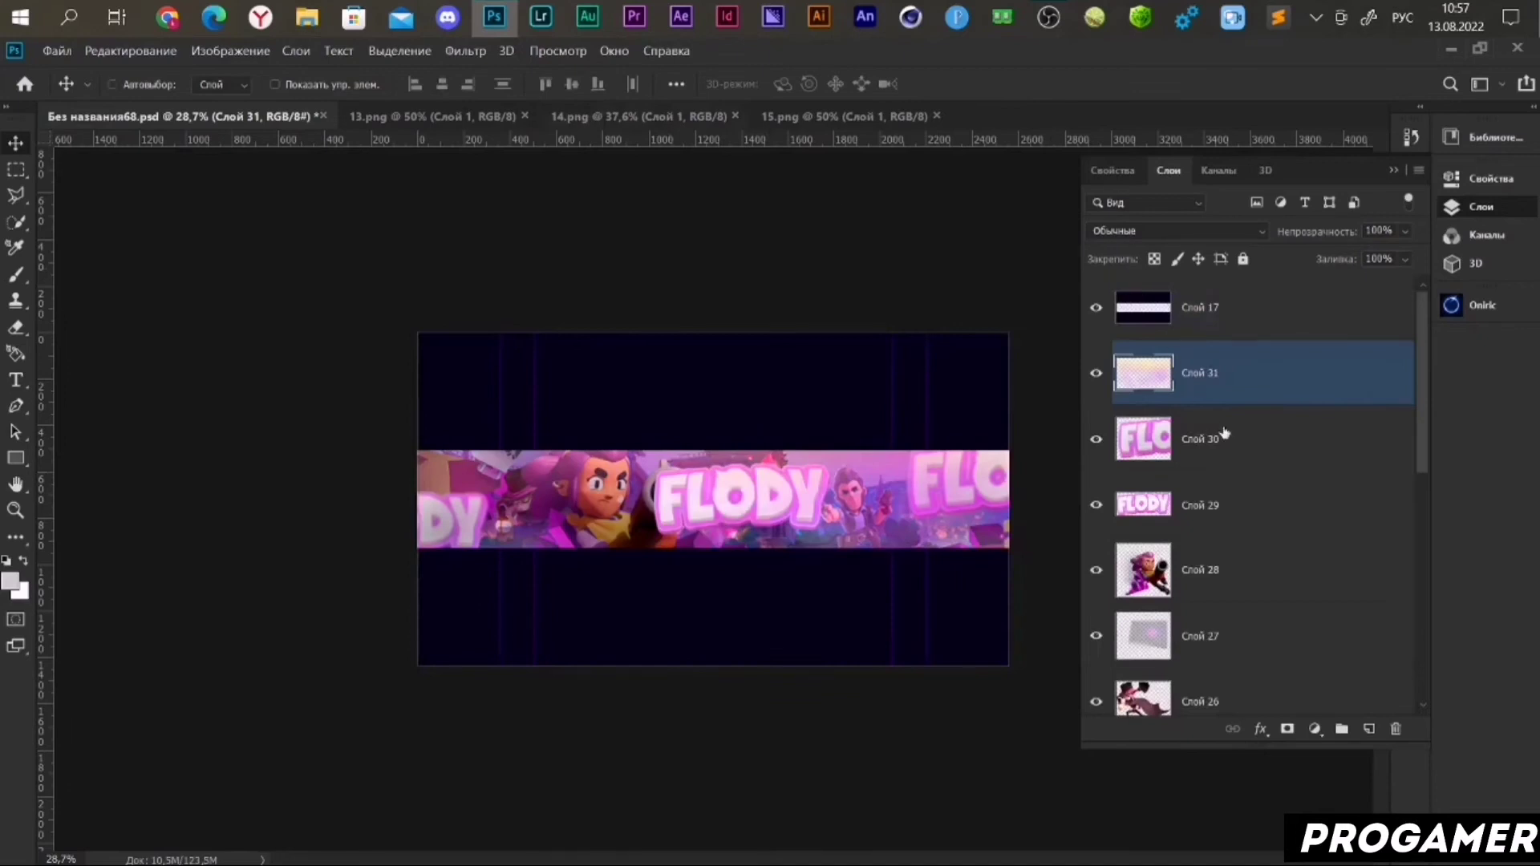
left_click(681, 115)
left_click(812, 117)
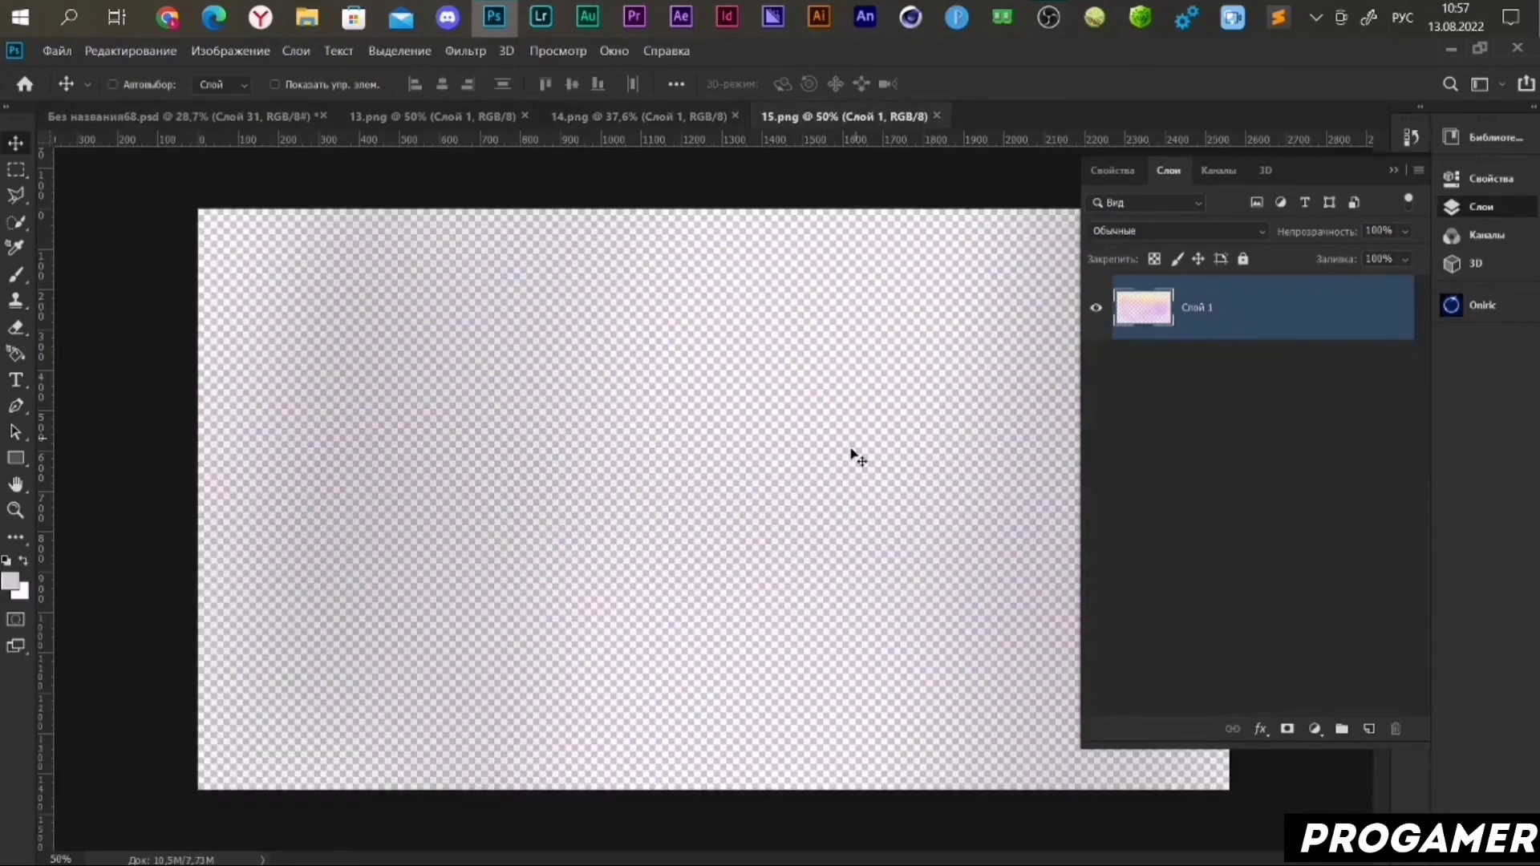
- Bring 15.png's soft overlay into the banner as a new layer, aligned to the canvas
mouse_move(855, 457)
left_mouse_down()
mouse_move(477, 230)
mouse_move(746, 513)
left_mouse_up()
scroll(746, 513, "down", 1)
key("ctrl+a")
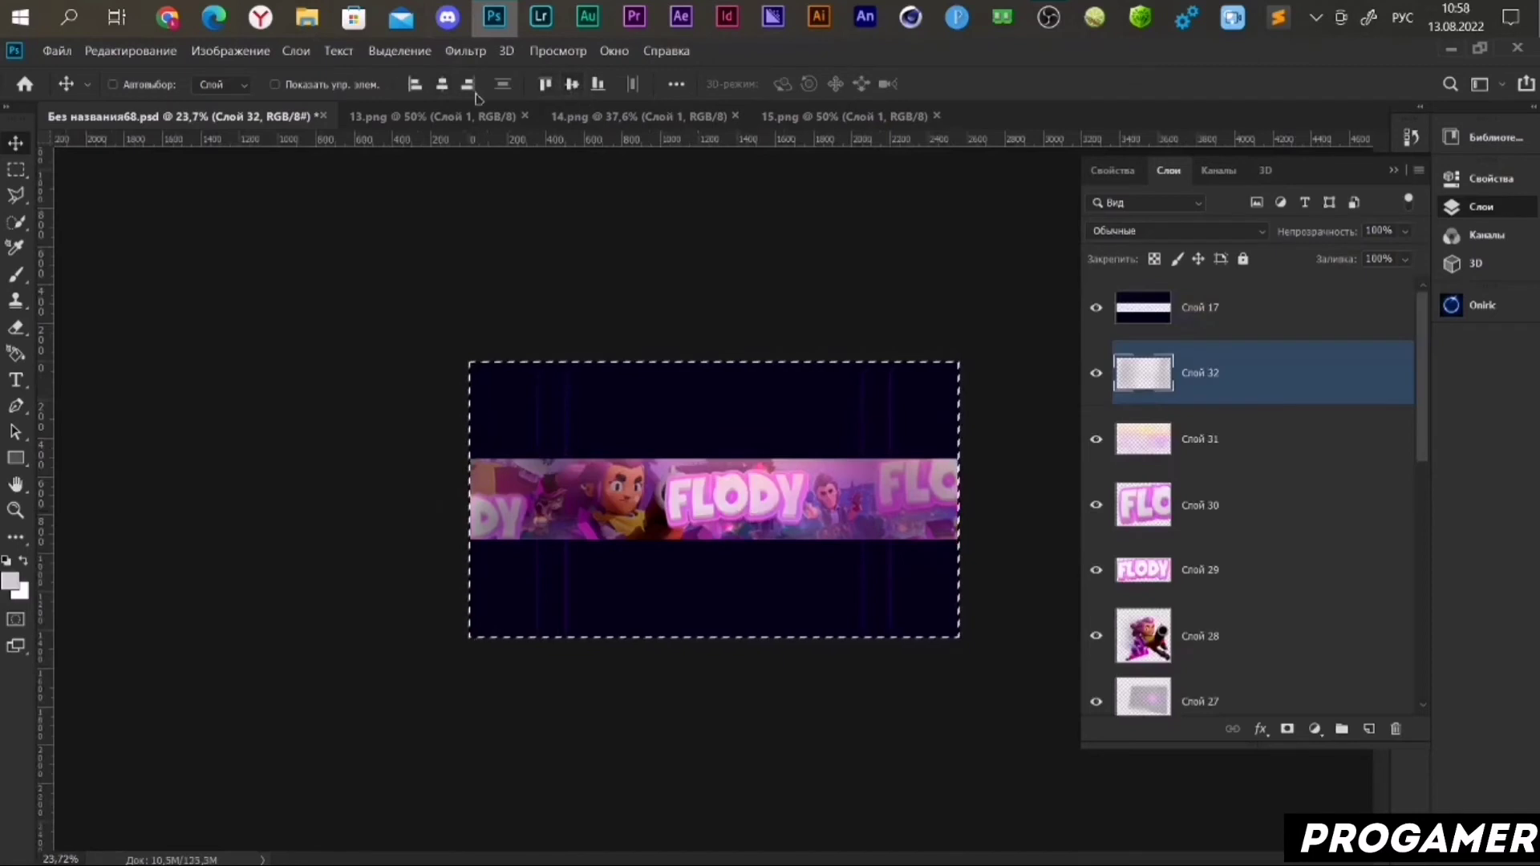
key("ctrl+d")
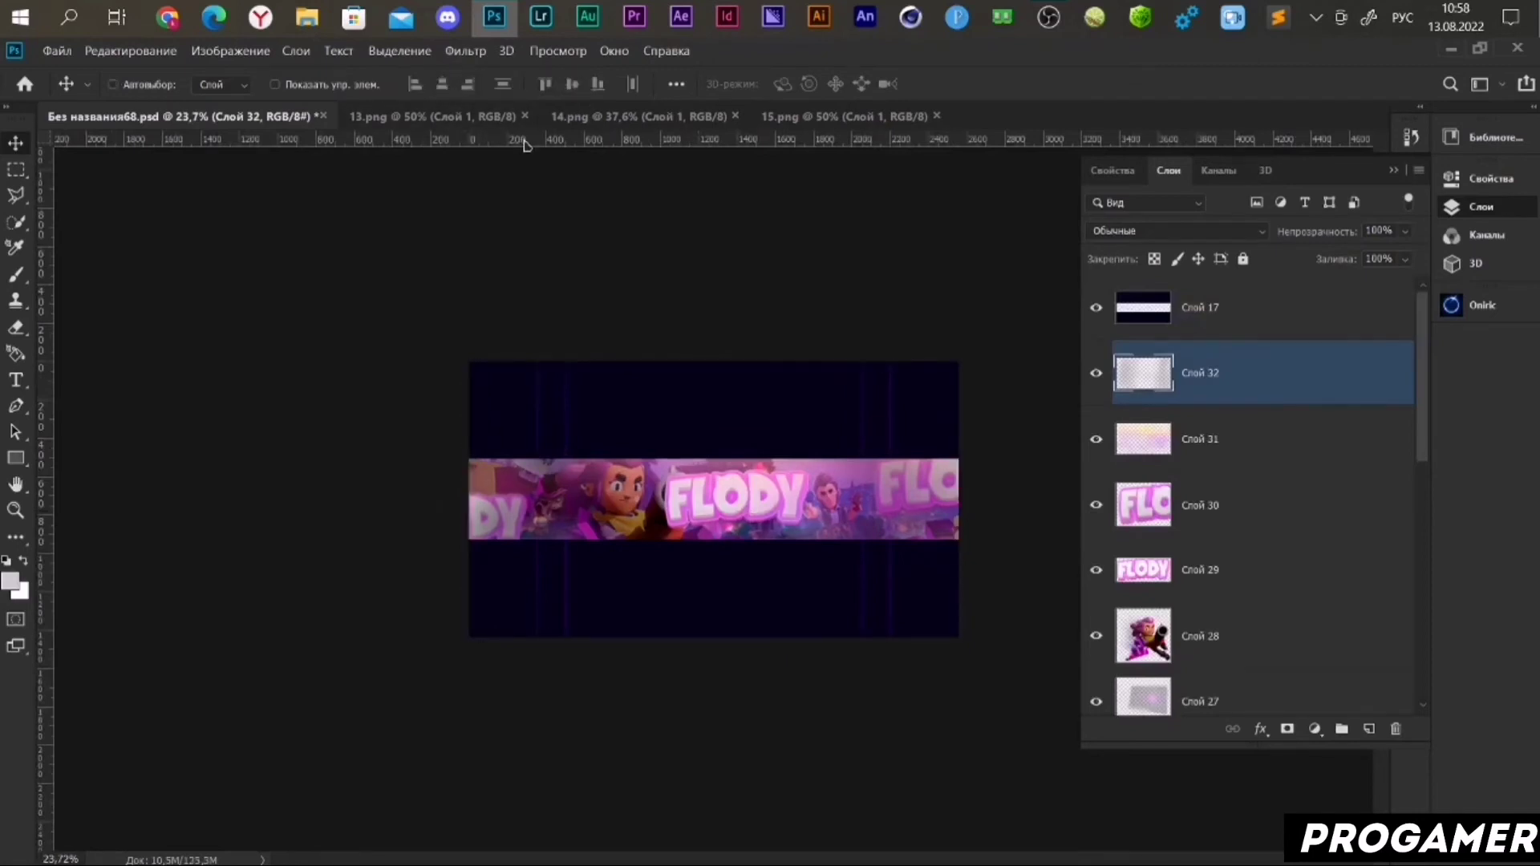
- Close the 13.png, 14.png and 15.png source images and select the top layer Слой 17
left_click(525, 116)
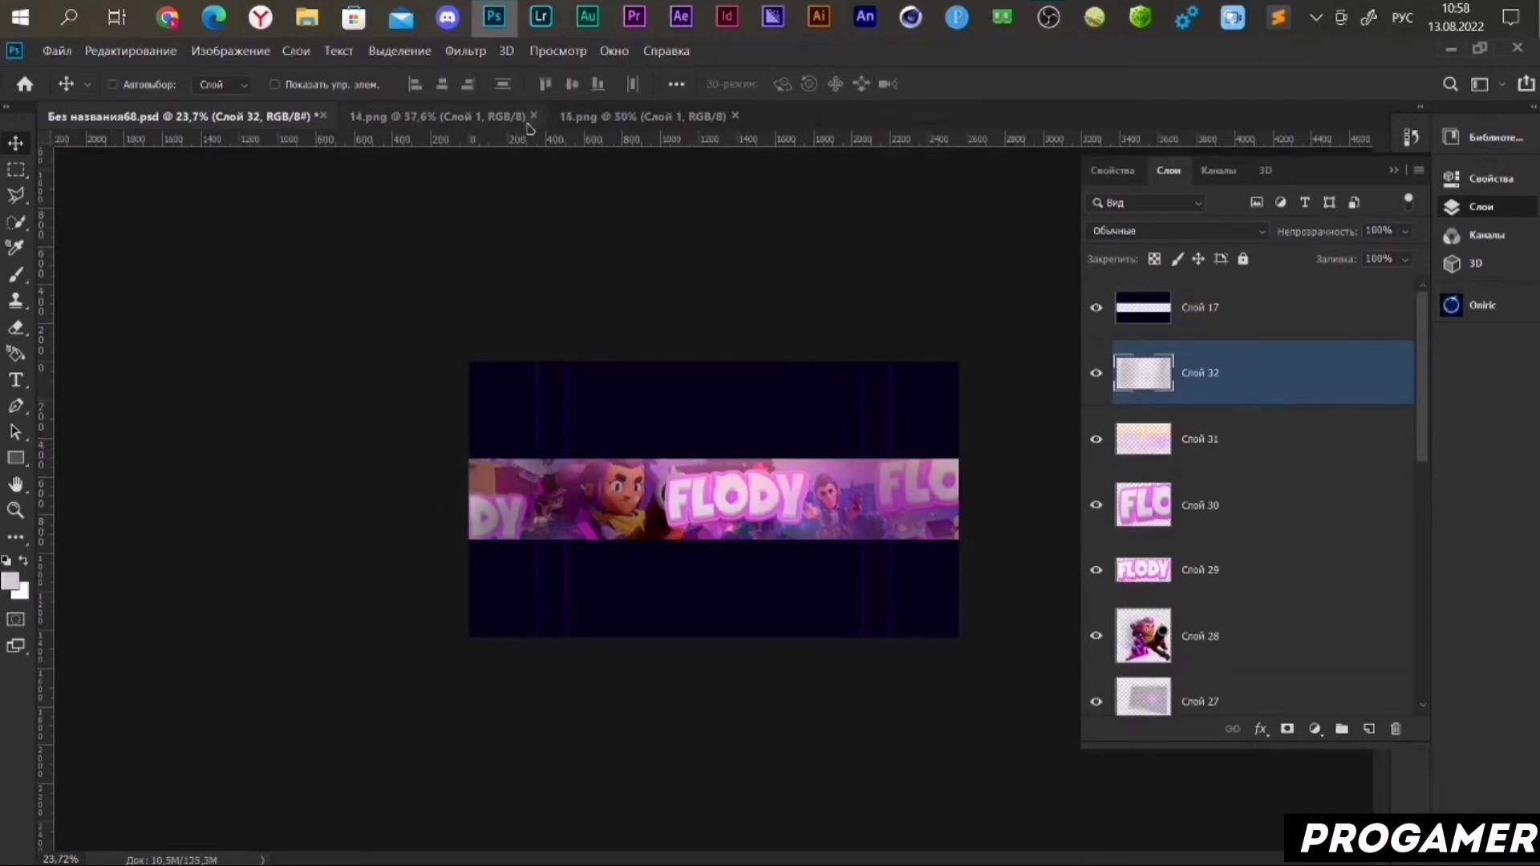
left_click(533, 116)
left_click(517, 115)
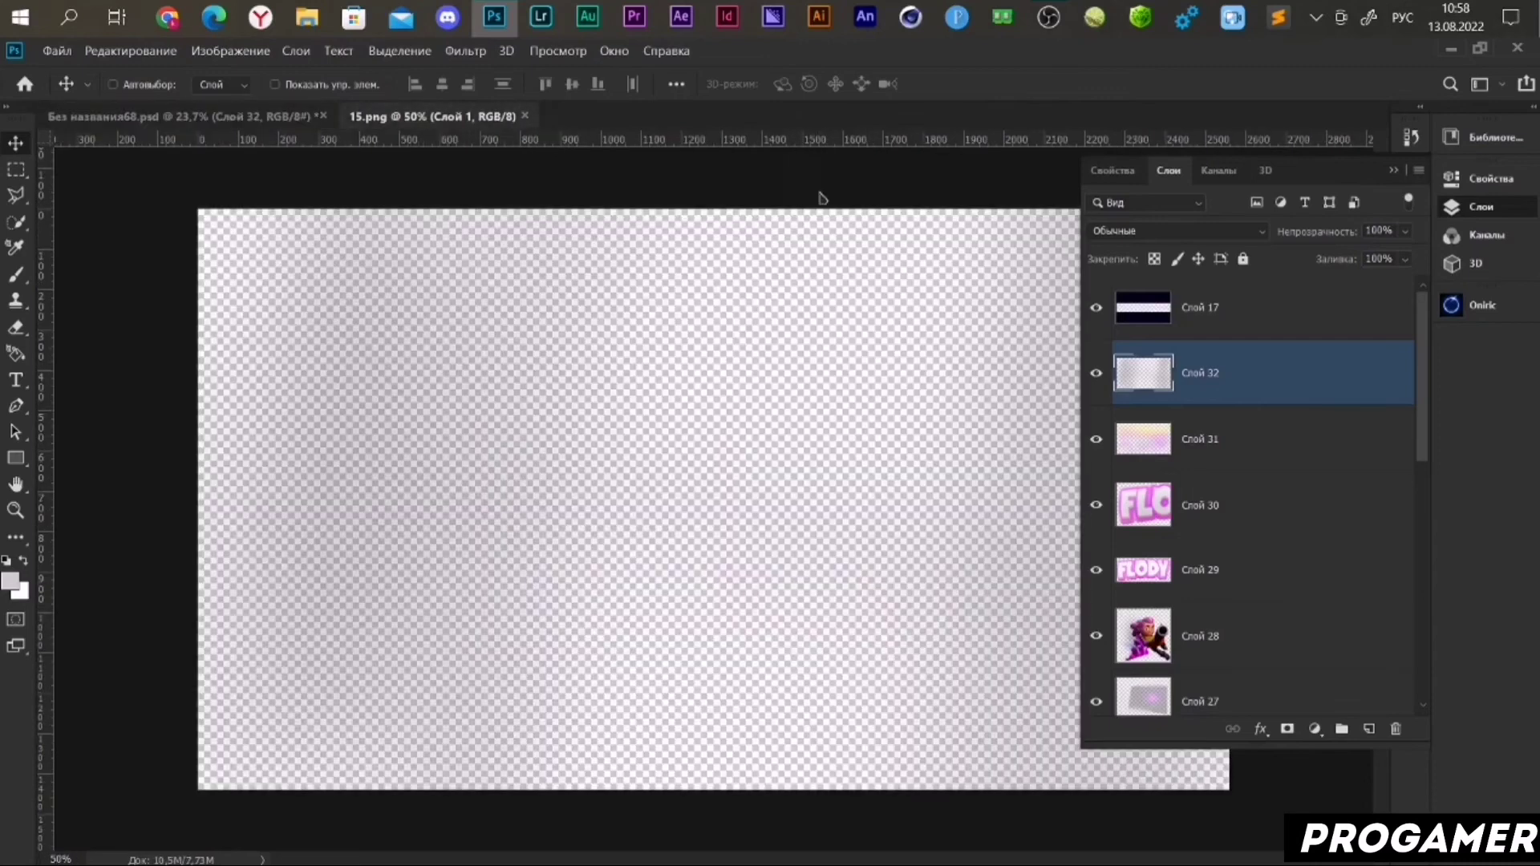
left_click(526, 117)
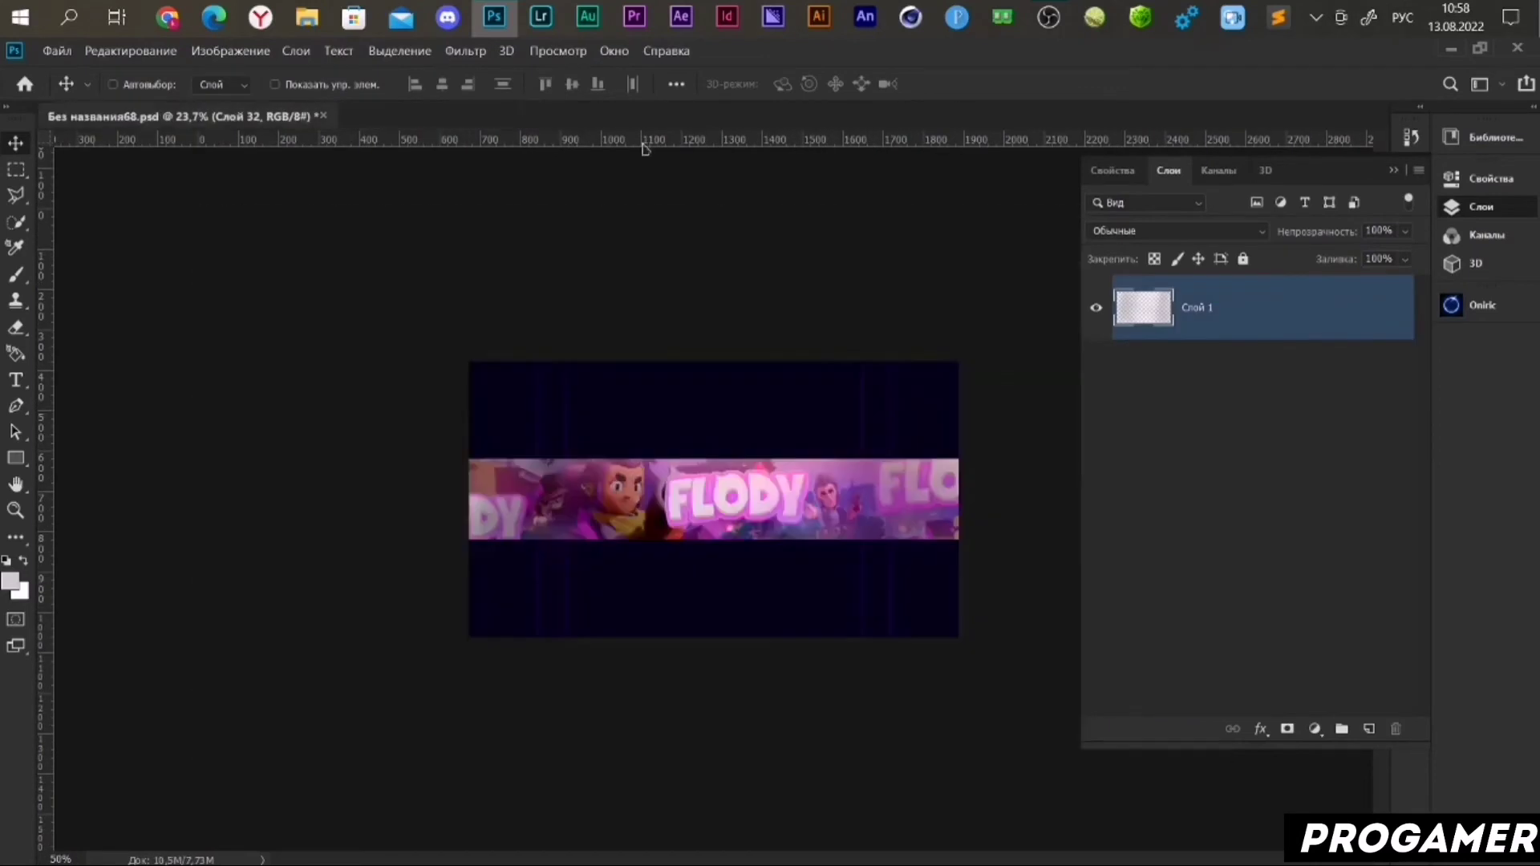
left_click(1224, 331)
- Stamp all layers from Слой 17 down into a merged copy, Слой 17 копия
scroll(1224, 332, "down", 5)
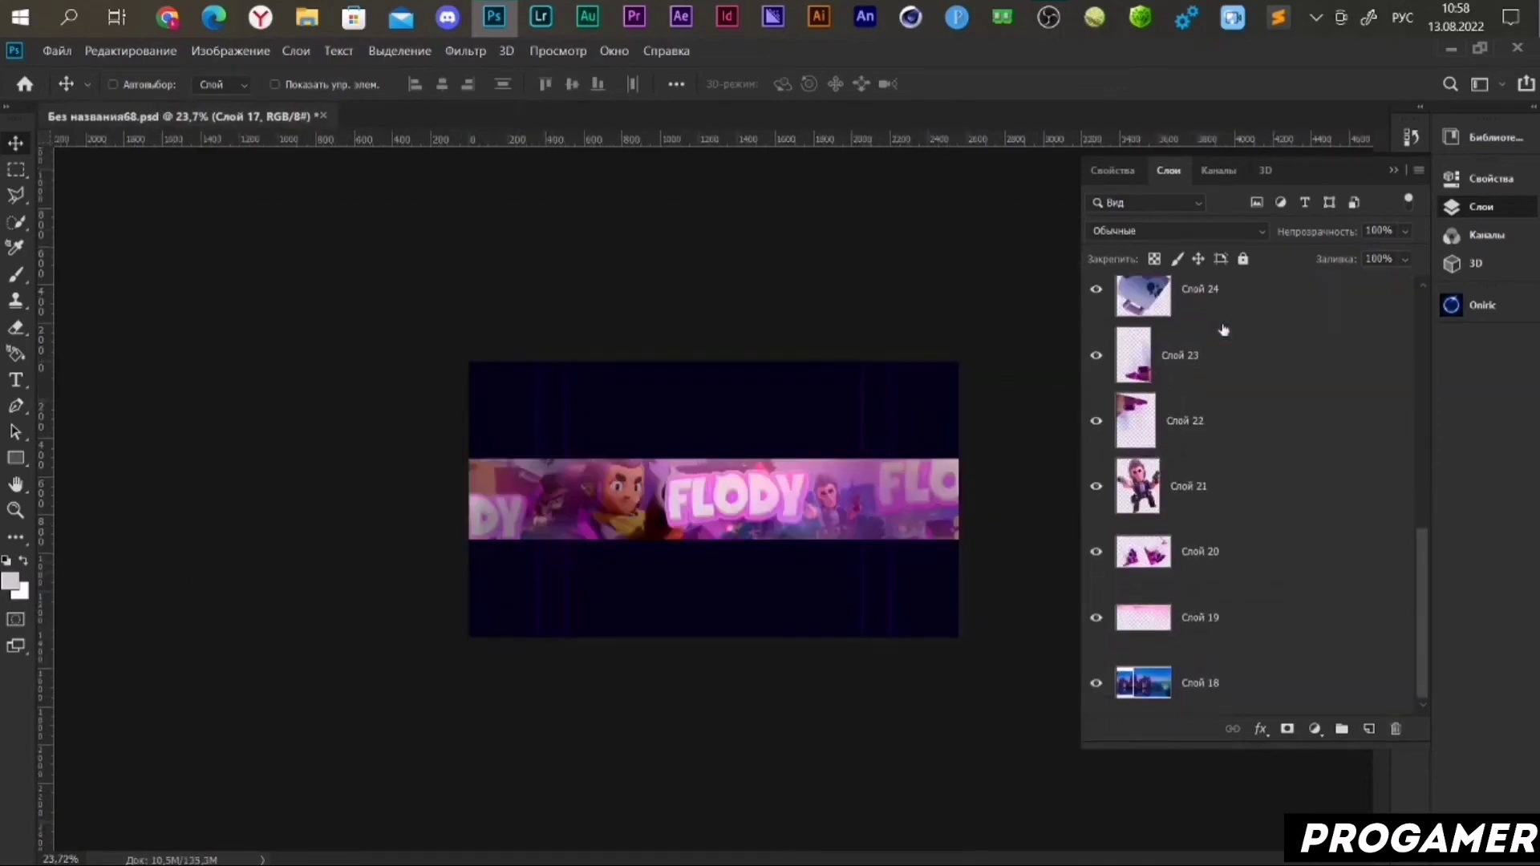
left_click(1222, 686, "shift")
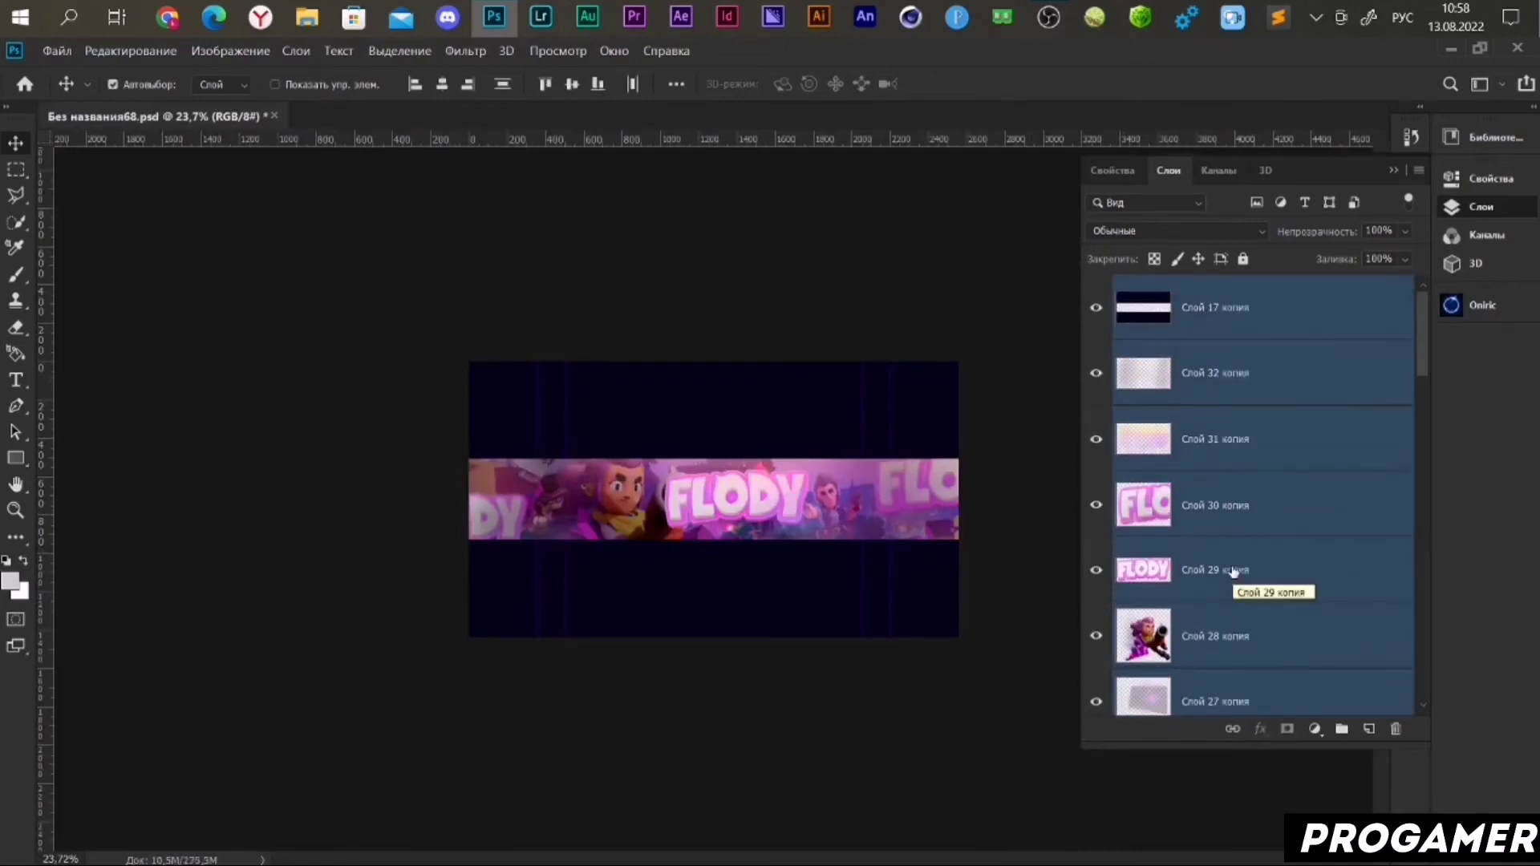
key("ctrl+alt+e")
key("ctrl+plus")
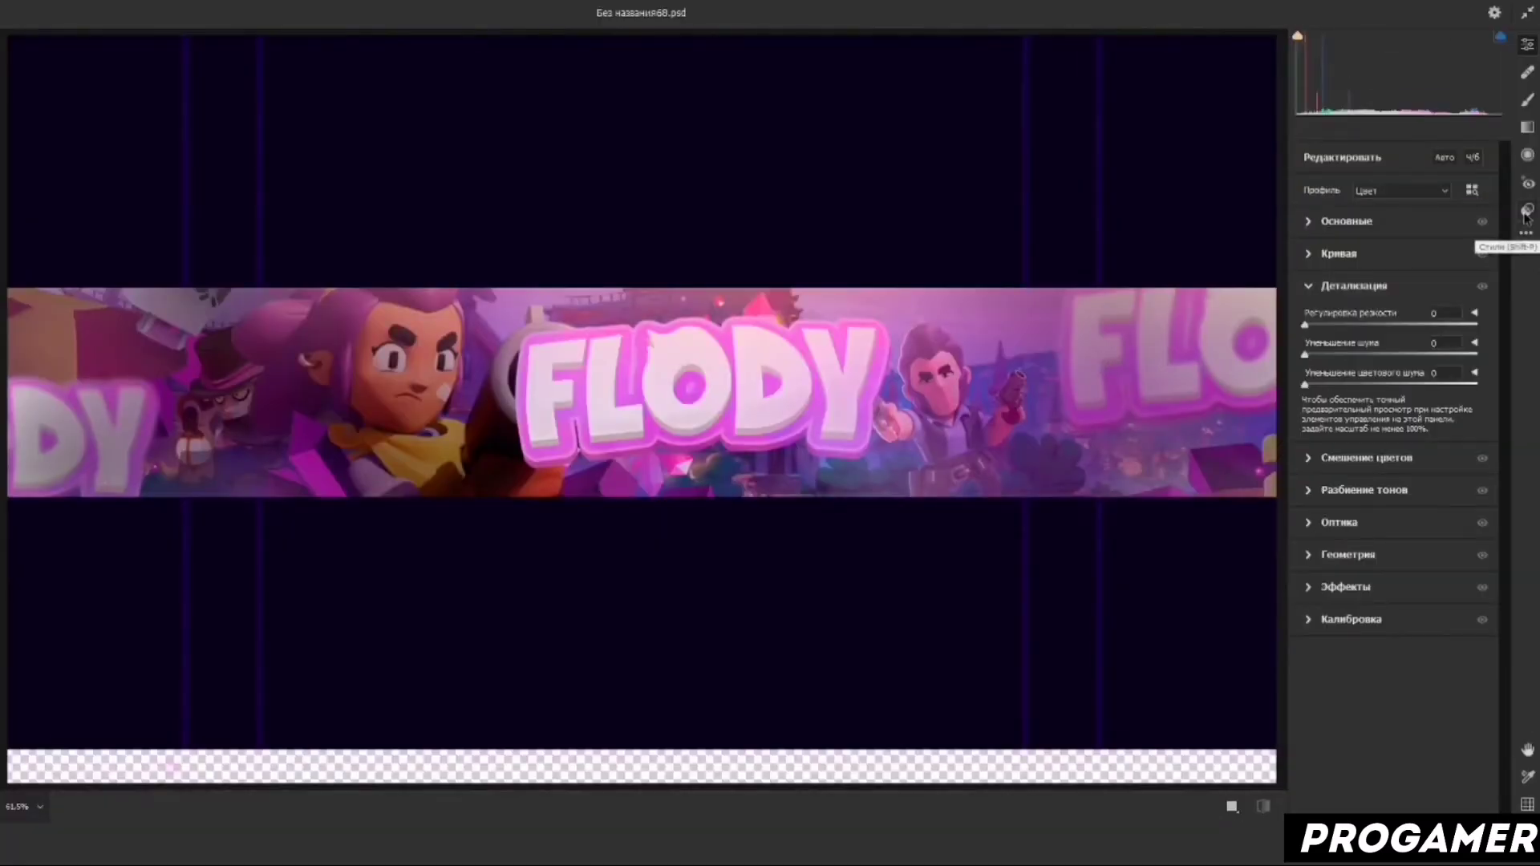
- Apply a Supremetones Camera Raw preset to the merged copy for a warmer pink tint
left_click(1527, 209)
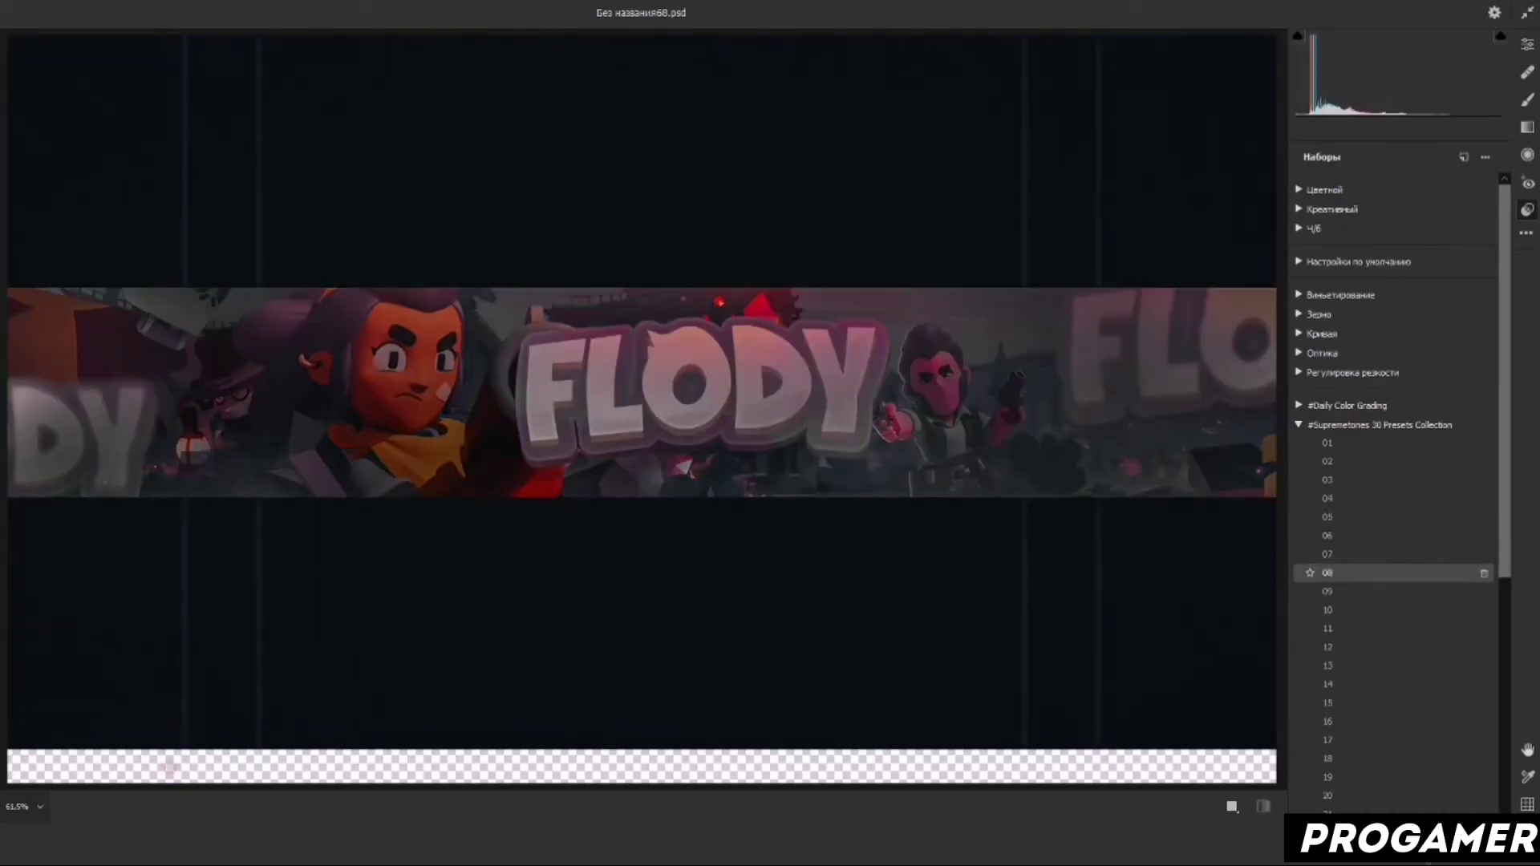
key("Return")
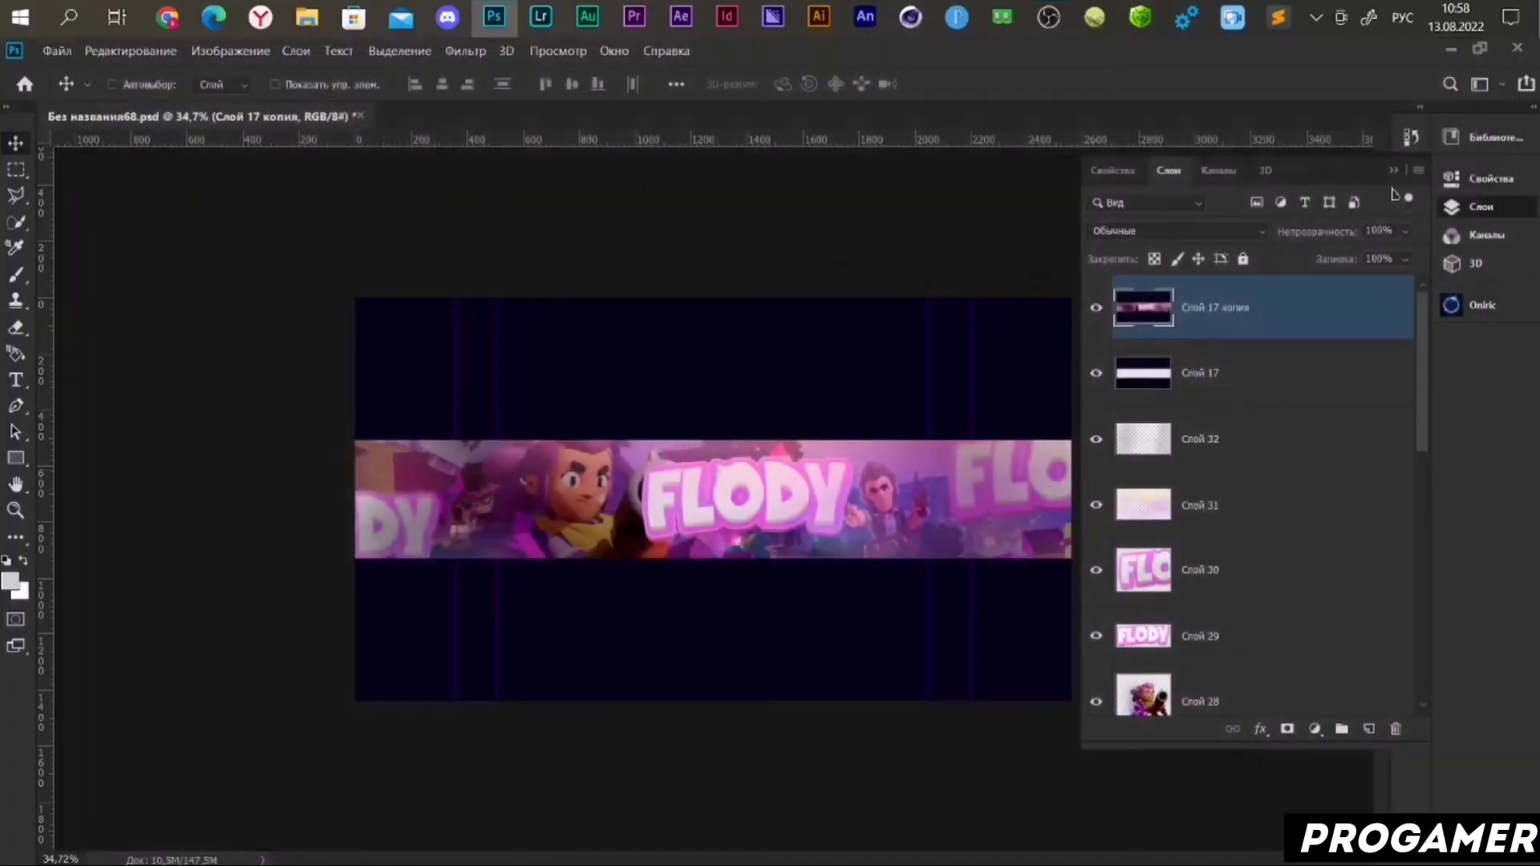
left_click(1395, 171)
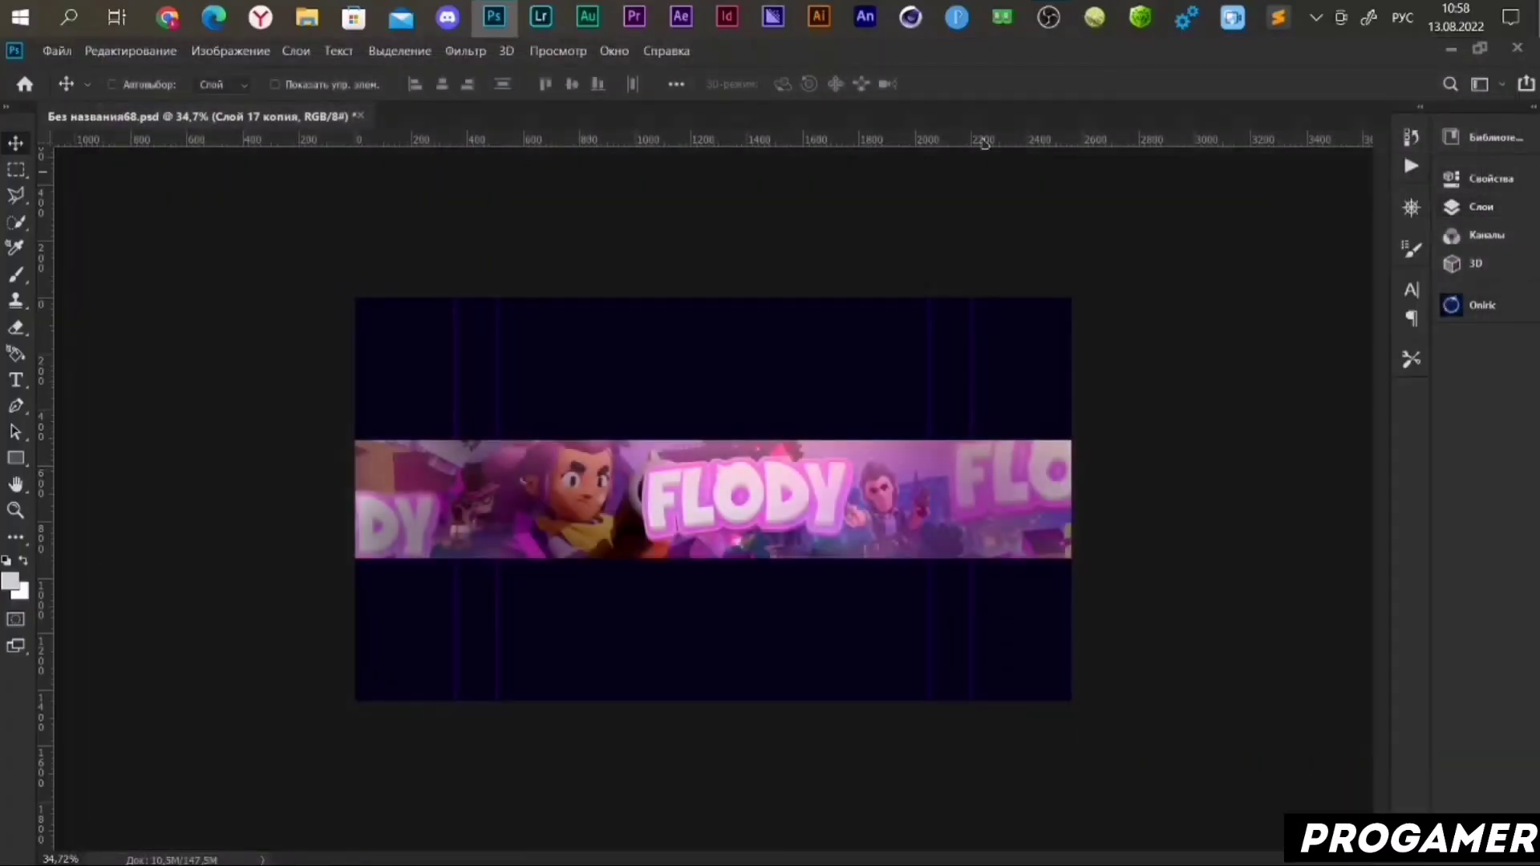
- Apply Color Efex Pro 4 Bleach Bypass at 11% brightness, 30% contrast, 20% local contrast
left_click(481, 55)
mouse_move(494, 479)
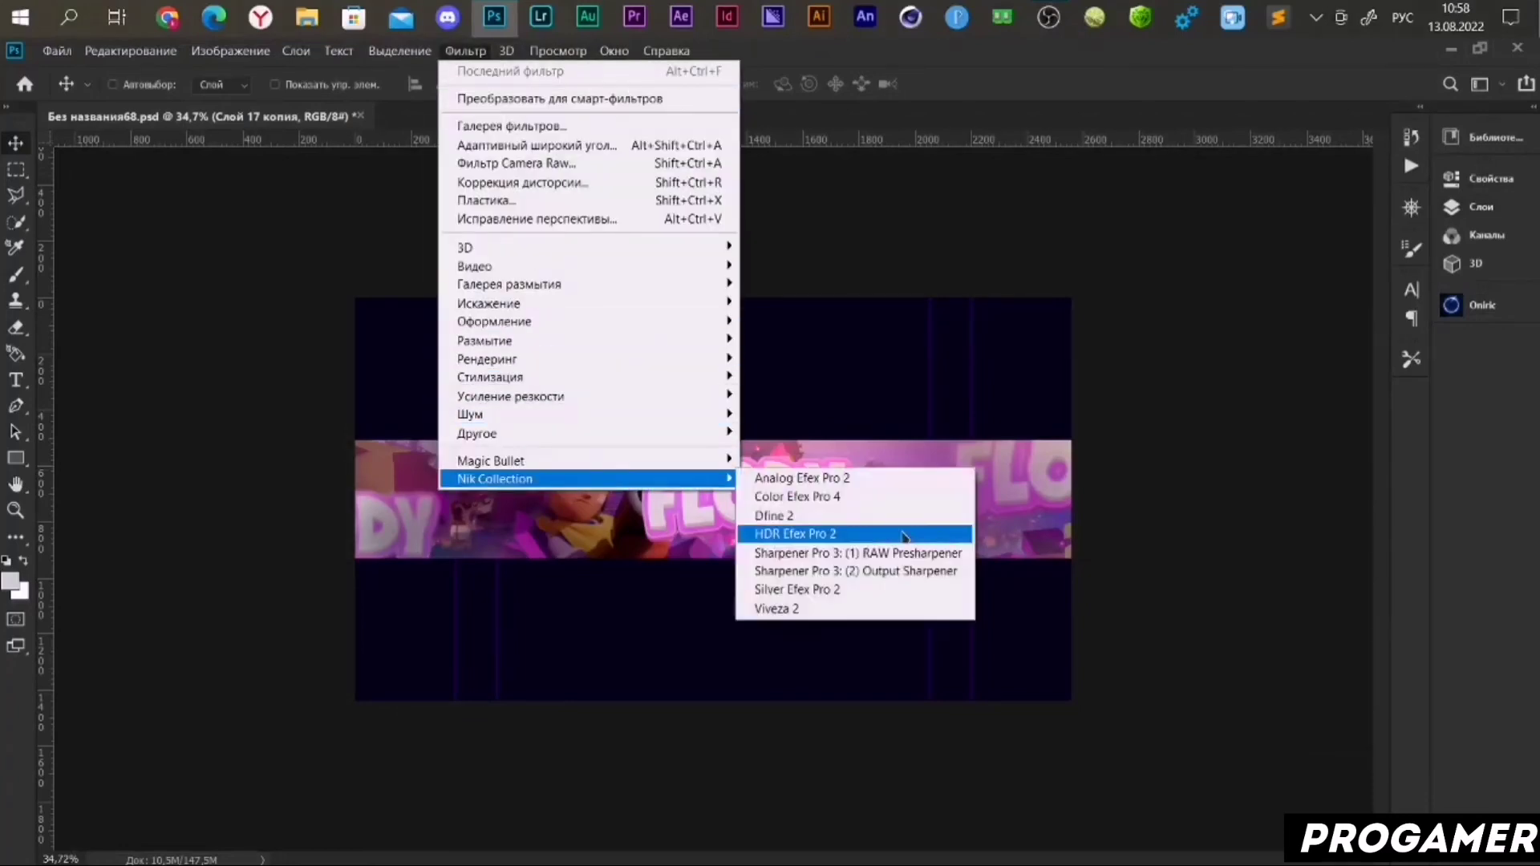
left_click(886, 497)
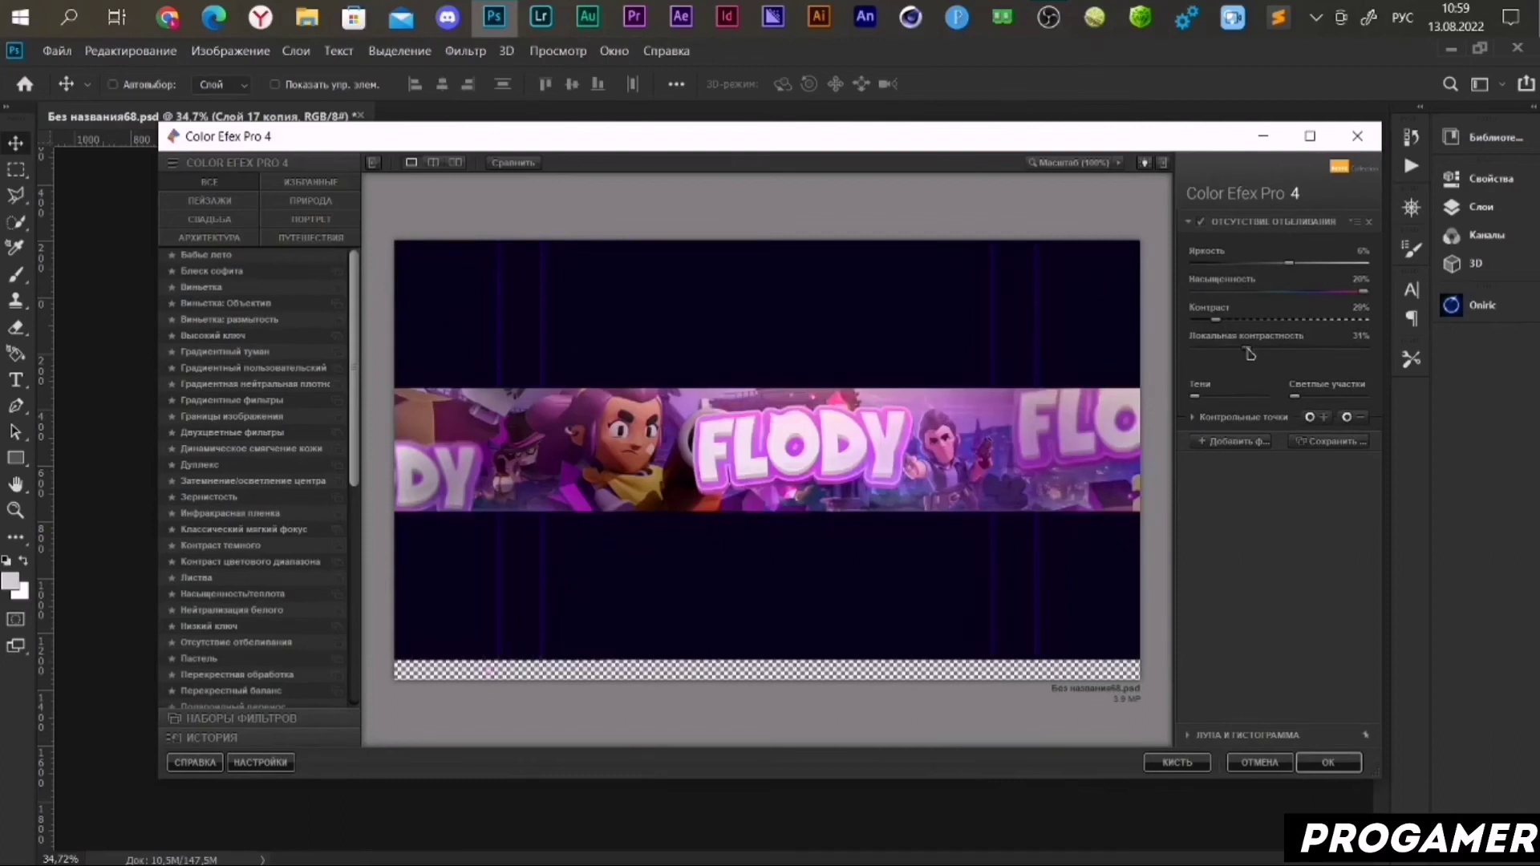
left_click_drag(1249, 352, 1221, 361)
left_click_drag(1226, 324, 1221, 326)
left_click_drag(1289, 263, 1297, 264)
left_click(1307, 764)
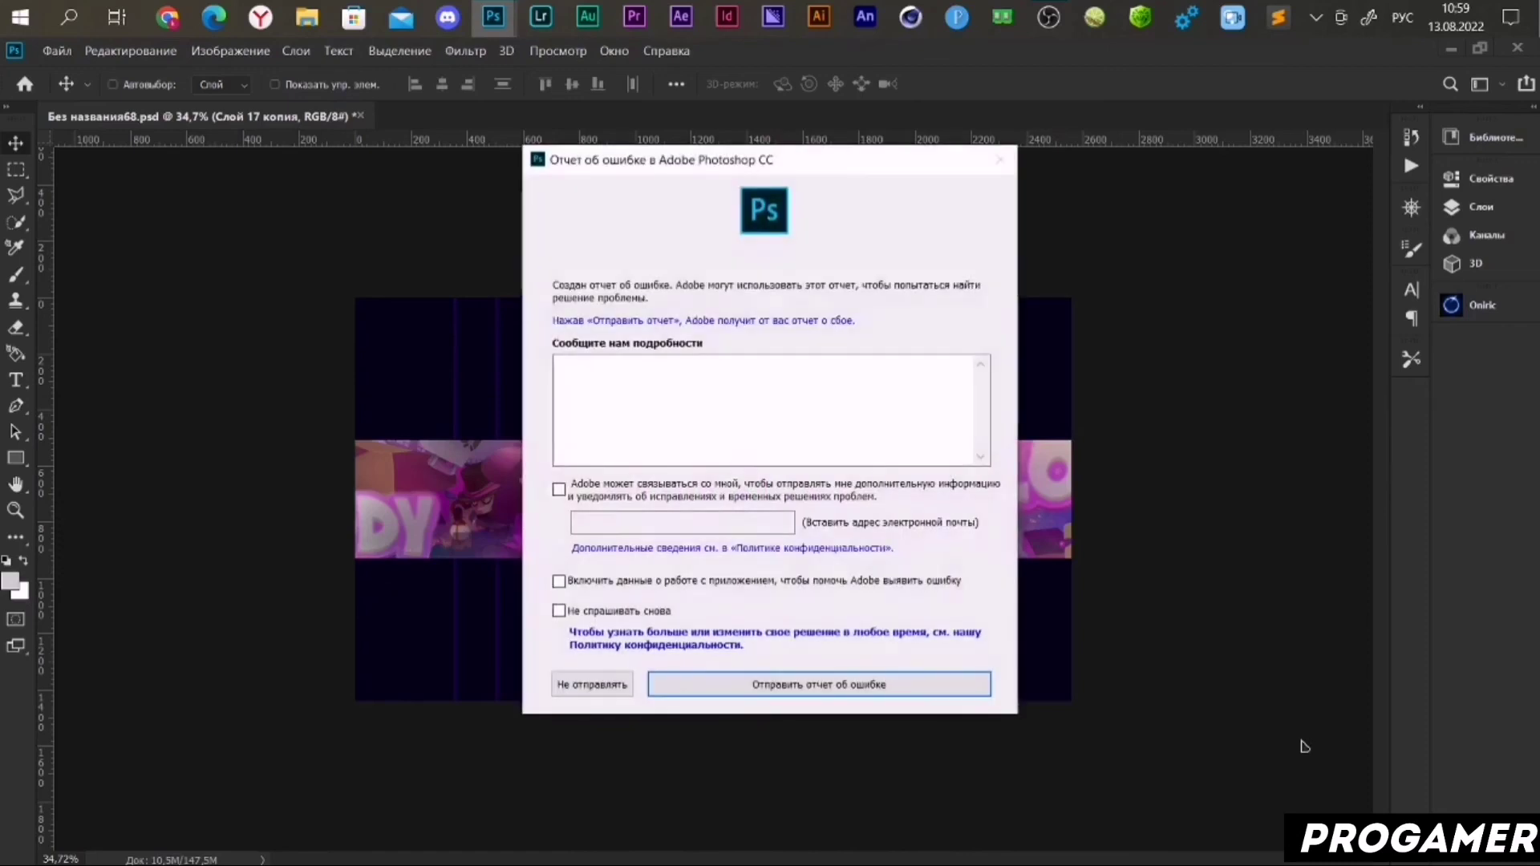
left_click(619, 685)
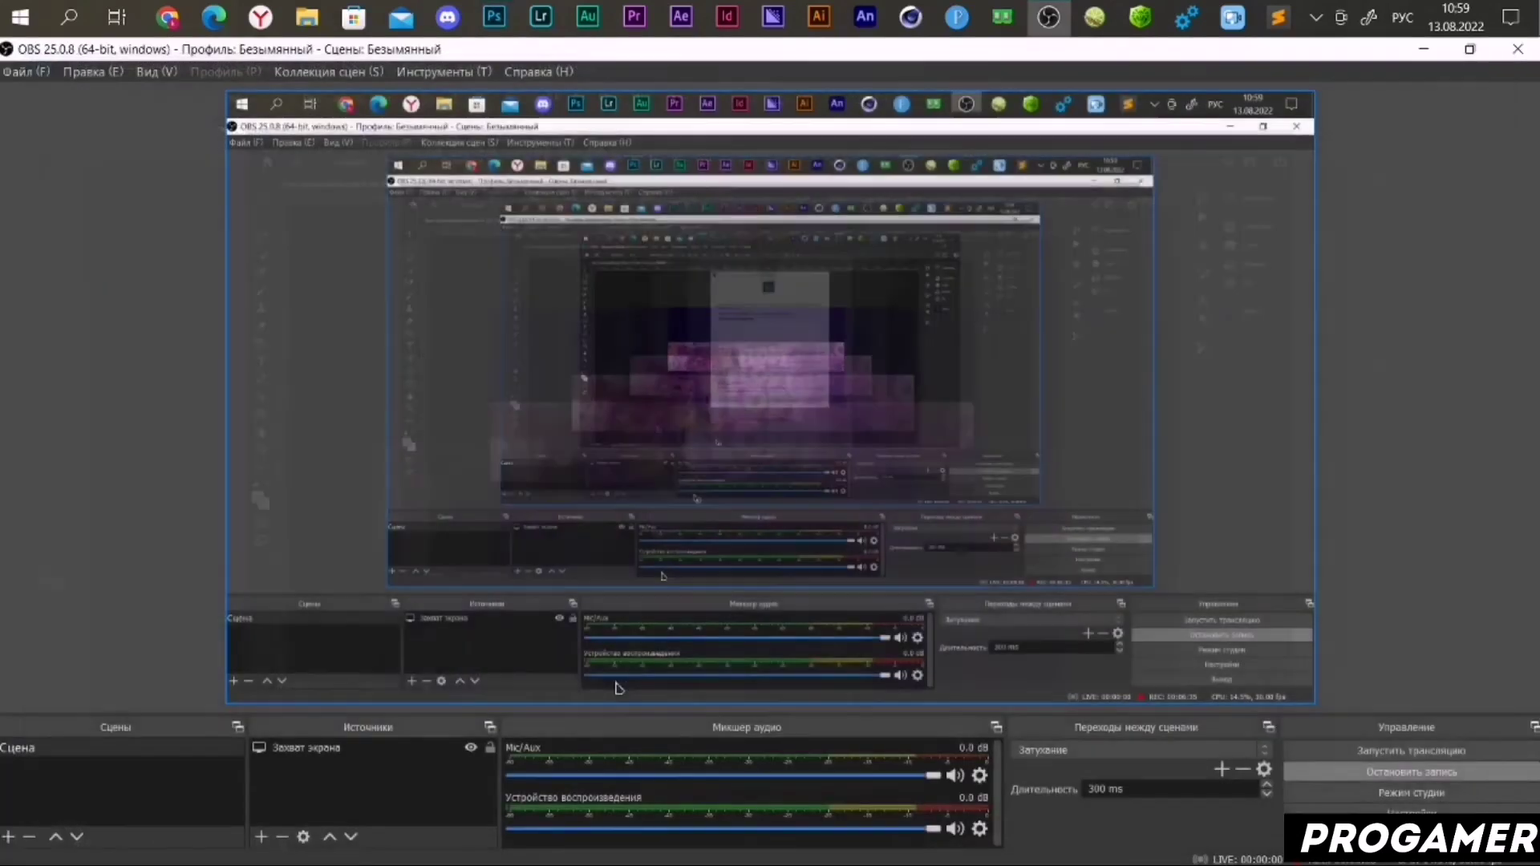